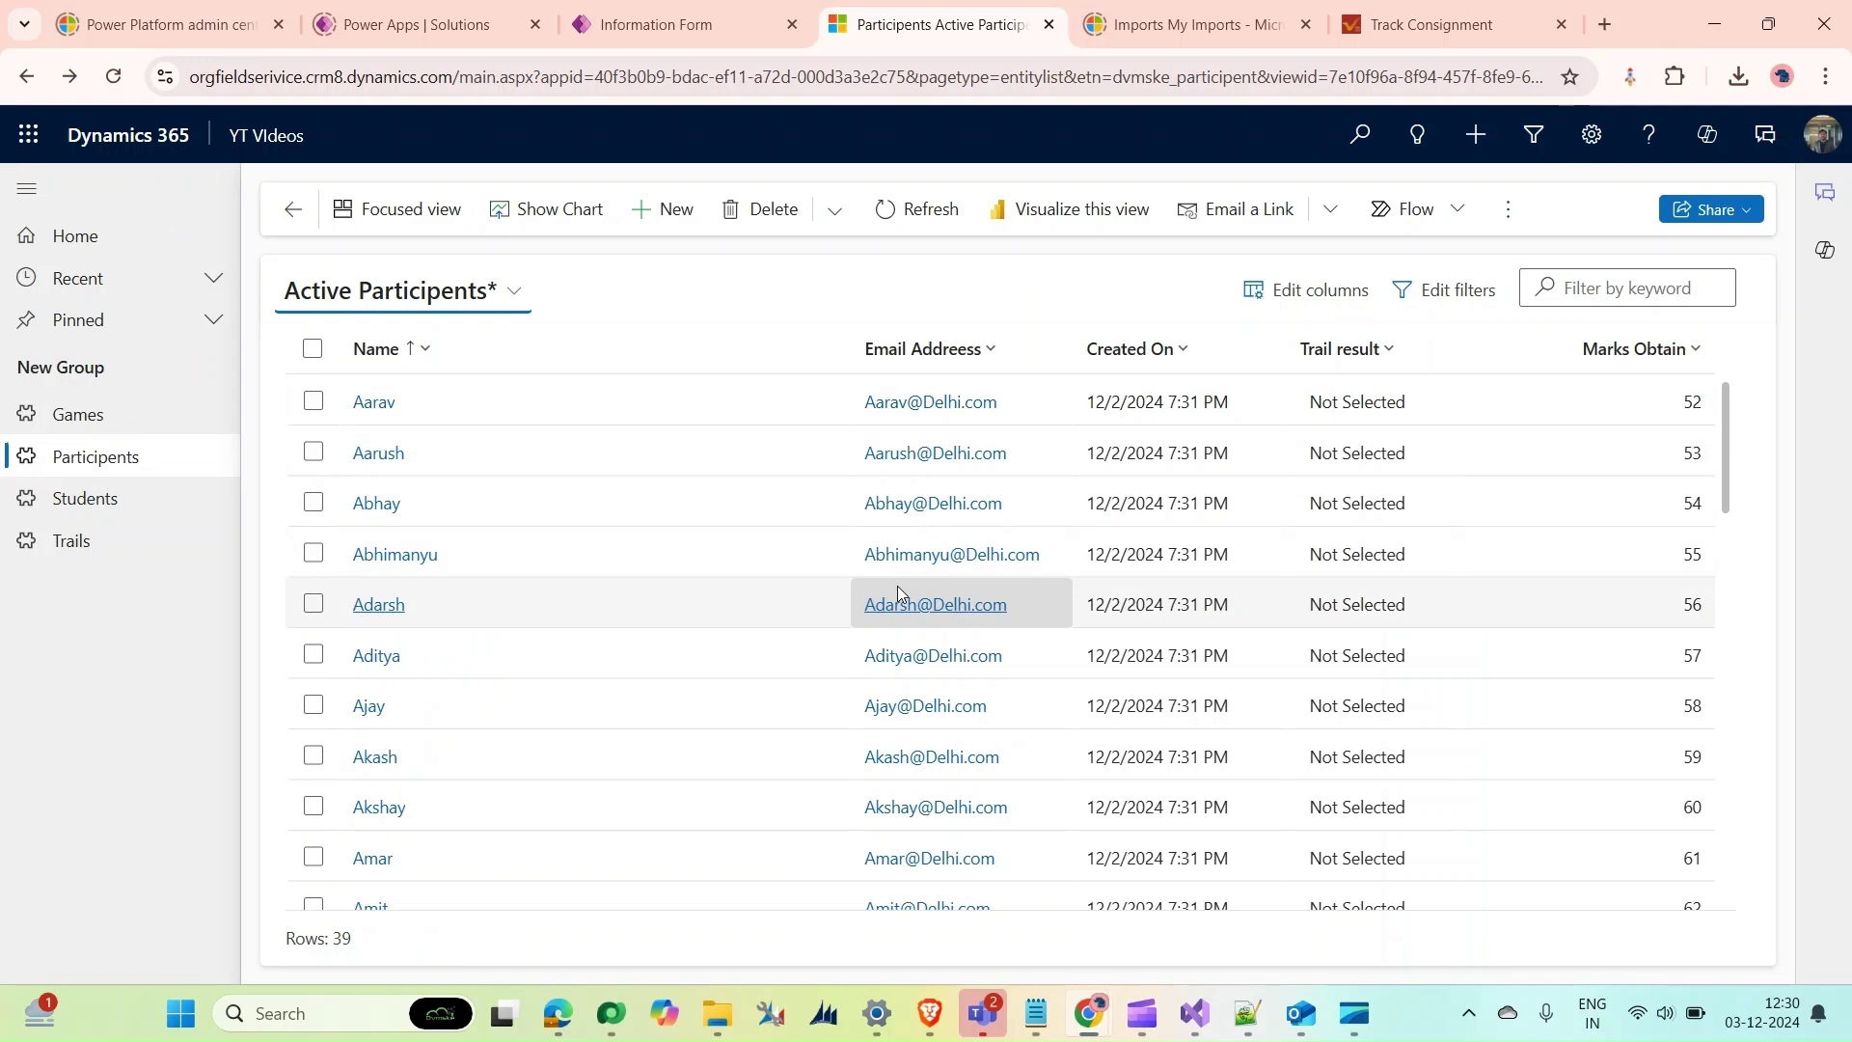
Scroll the Active Participants grid to review Trail result values for the 39 participants
{"action": "scroll", "coordinate": [942, 607], "scroll_direction": "down", "scroll_amount": 6}
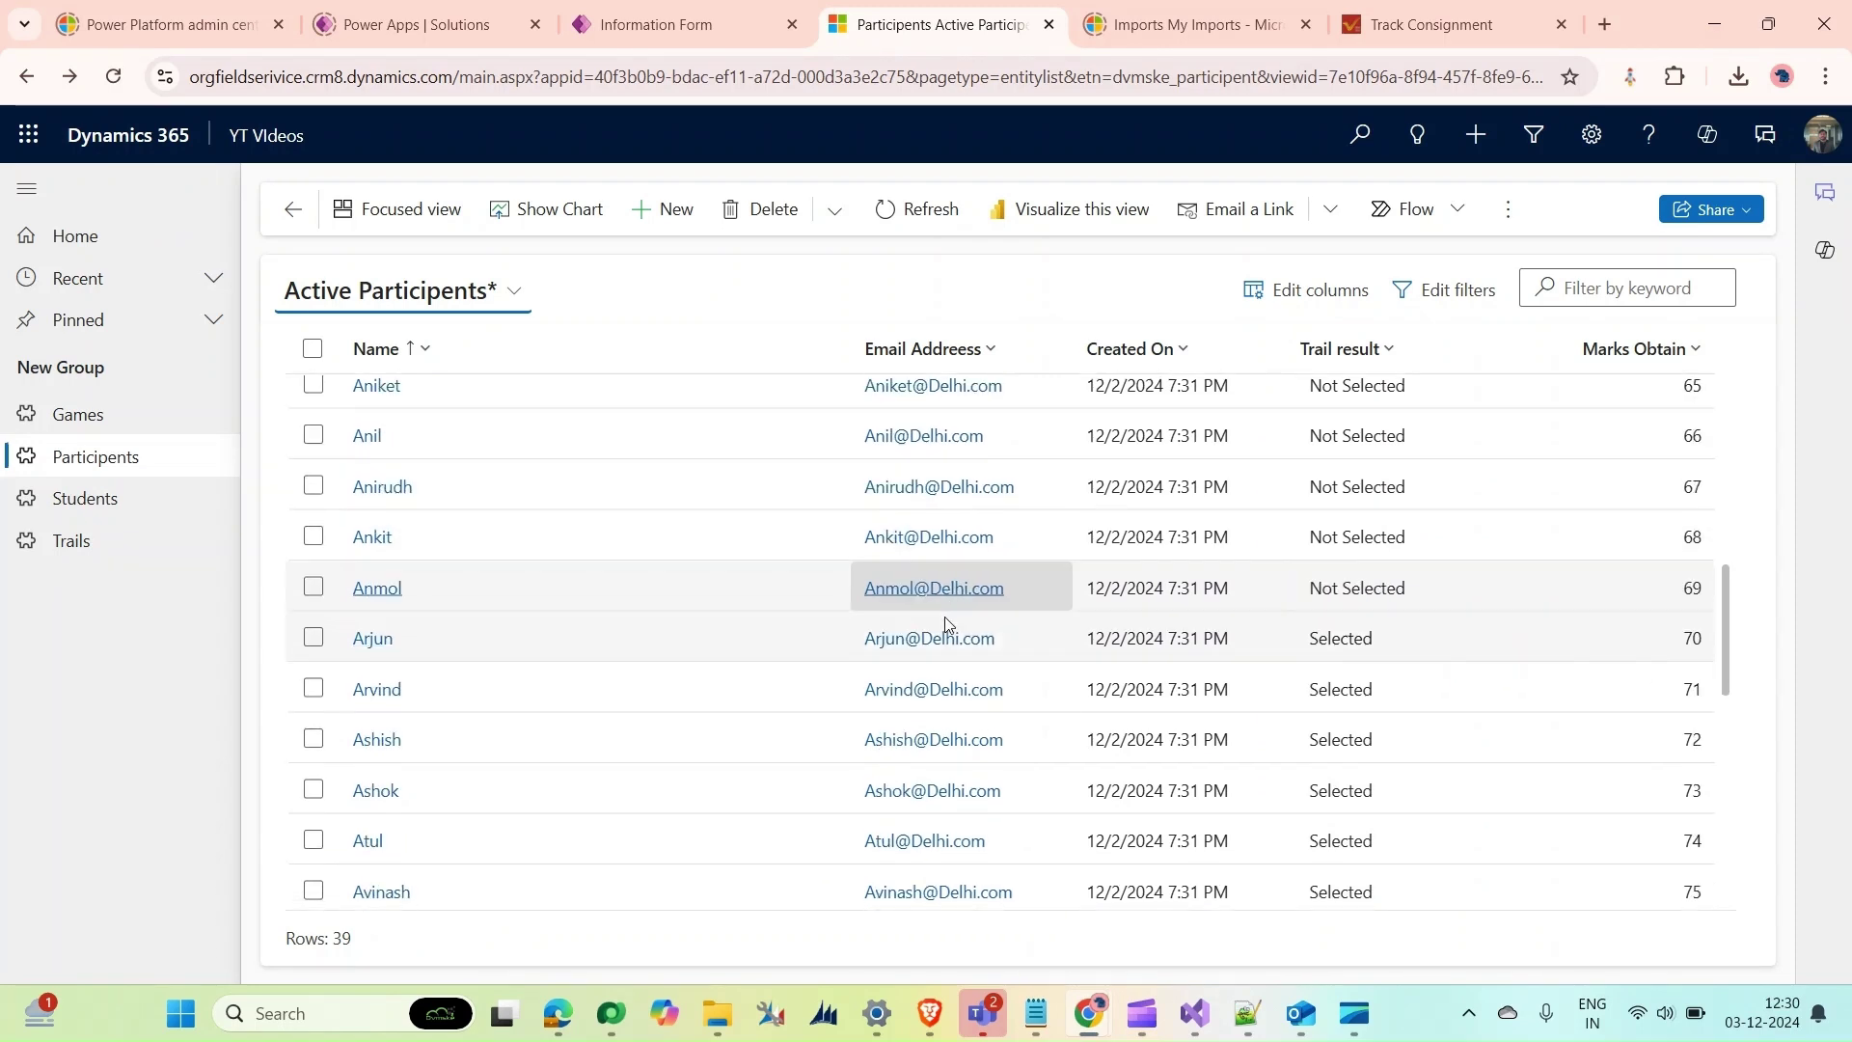
{"action": "scroll", "coordinate": [946, 618], "scroll_direction": "up", "scroll_amount": 6}
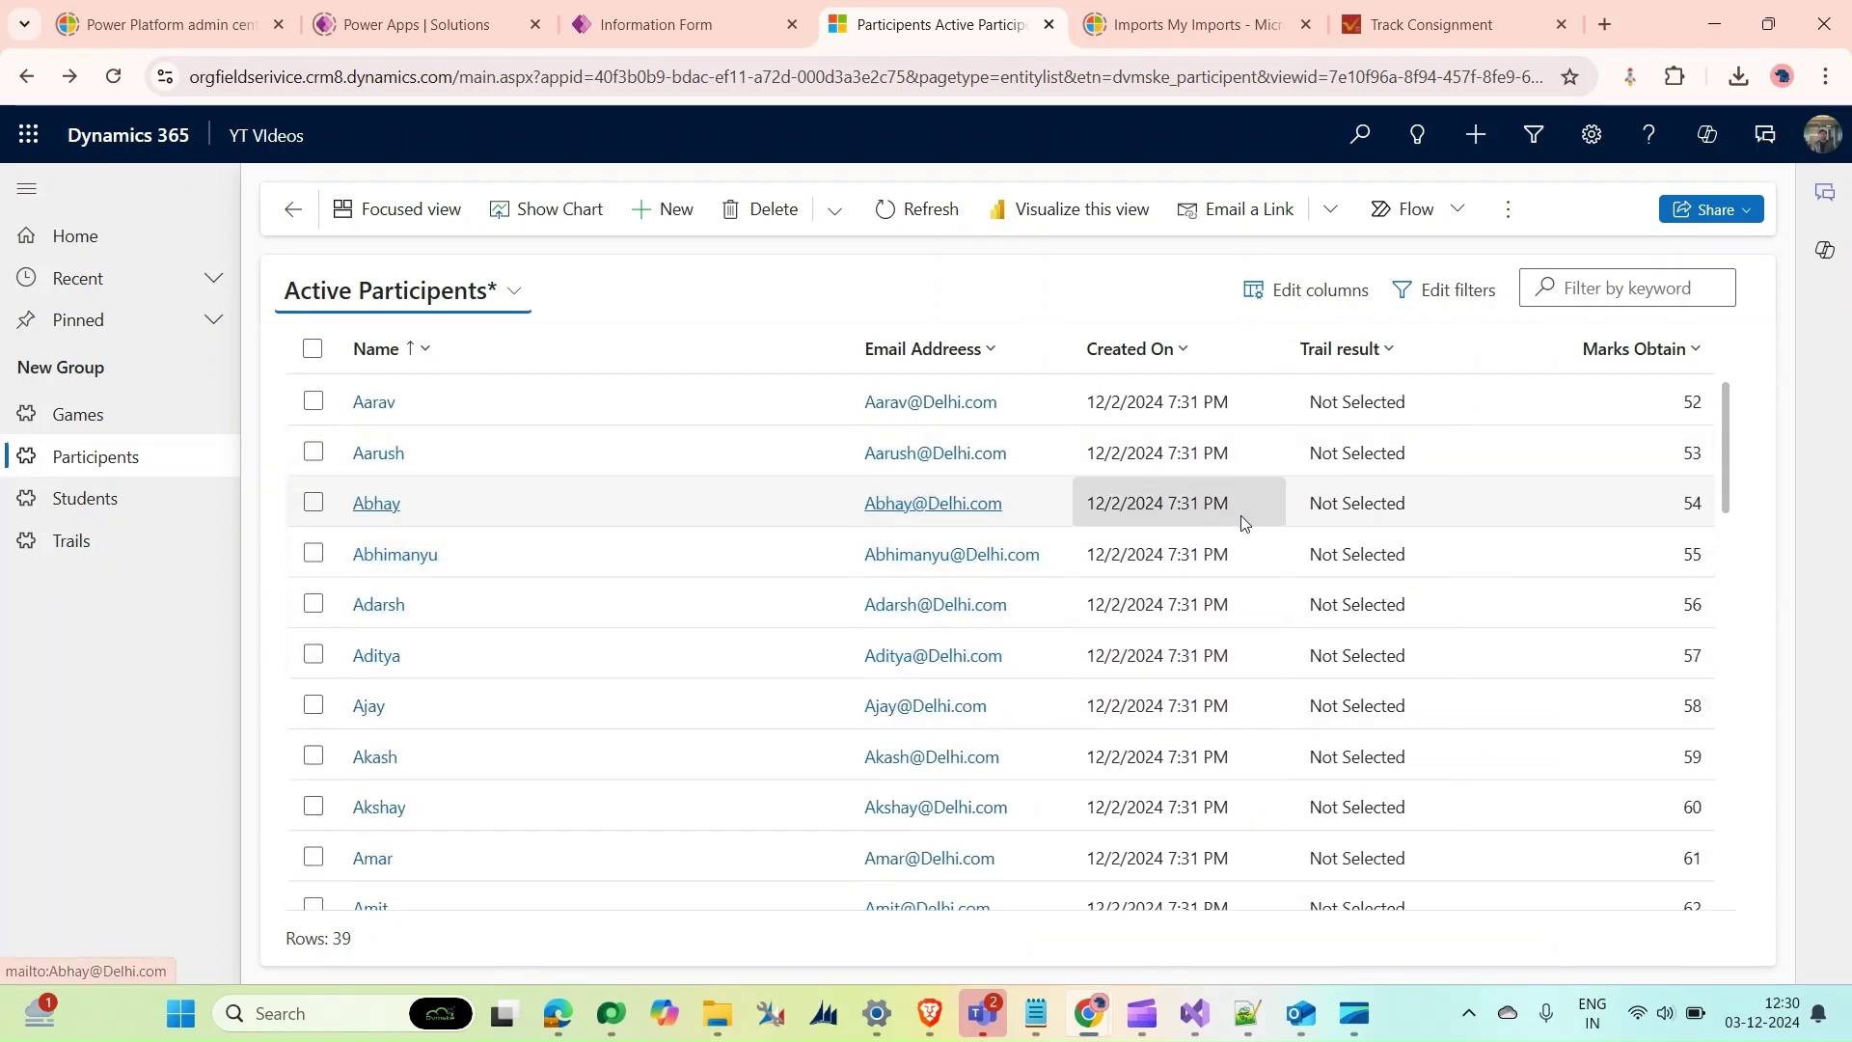
{"action": "scroll", "coordinate": [1331, 501], "scroll_direction": "down", "scroll_amount": 2}
{"action": "scroll", "coordinate": [1192, 608], "scroll_direction": "up", "scroll_amount": 2}
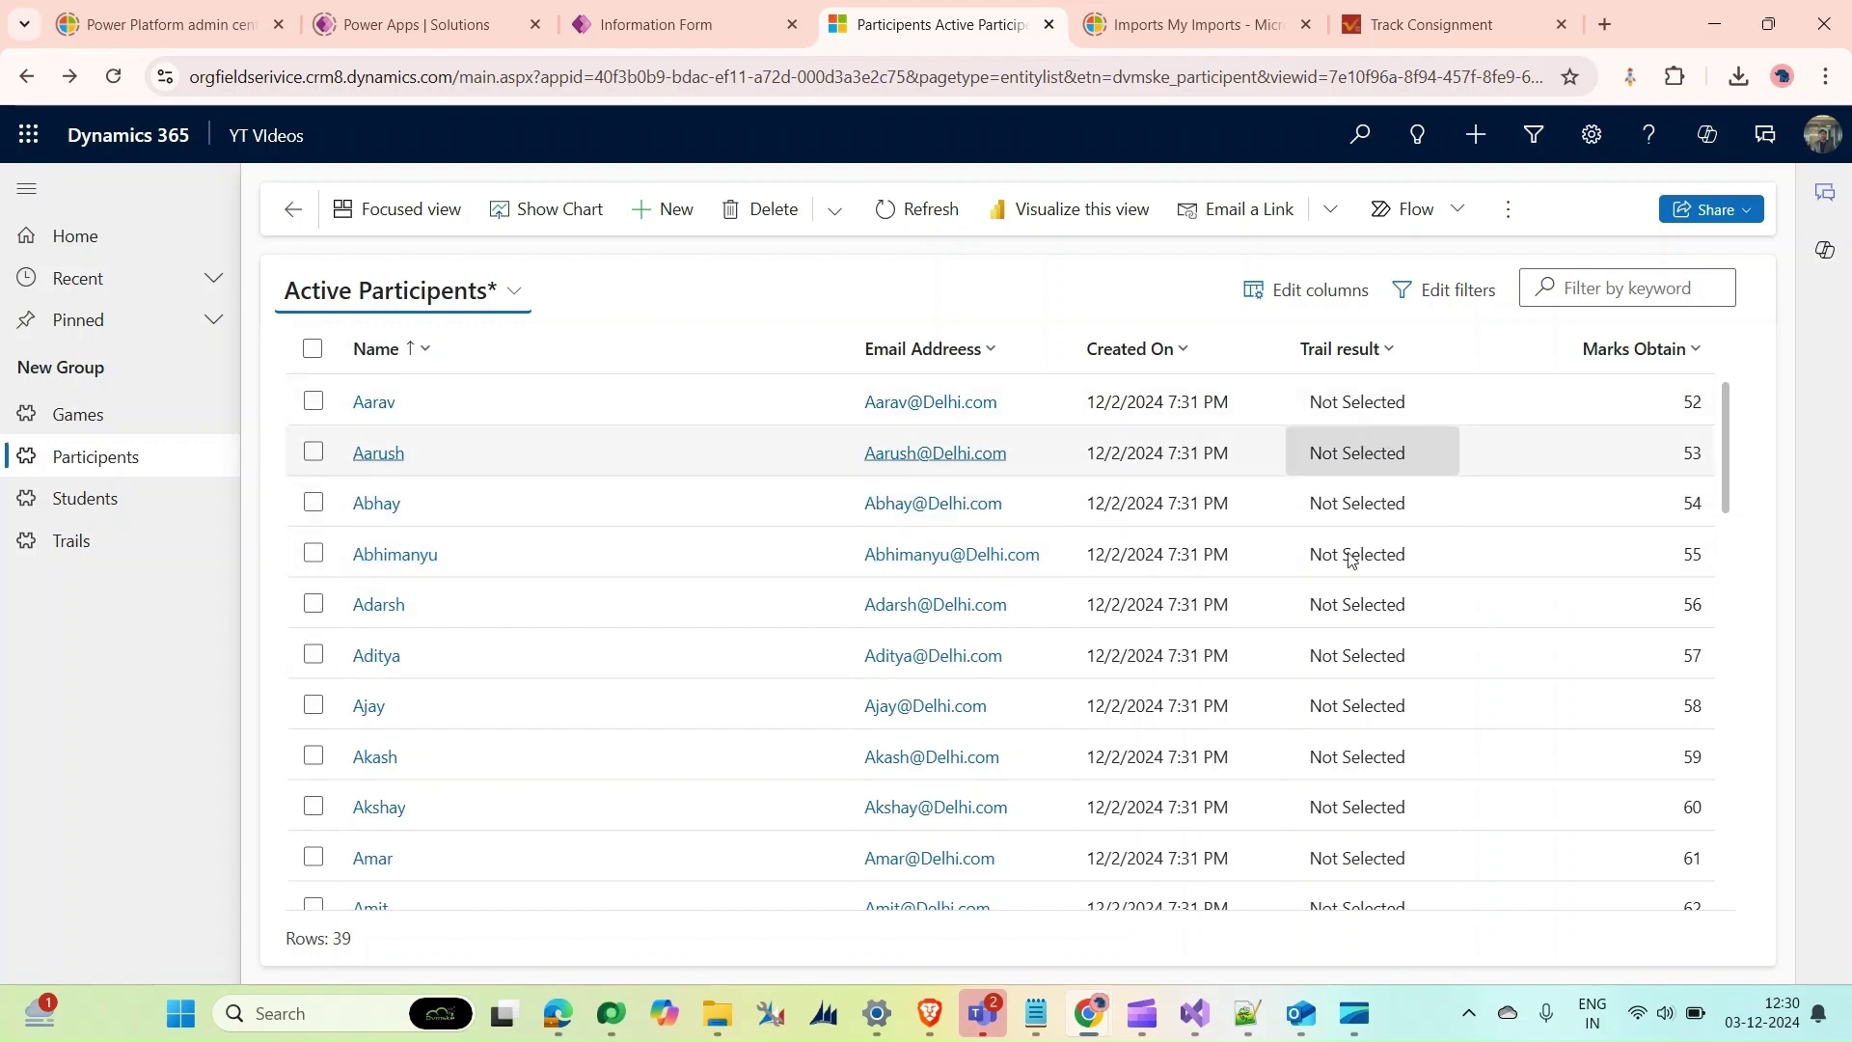
{"action": "scroll", "coordinate": [1352, 559], "scroll_direction": "down", "scroll_amount": 10}
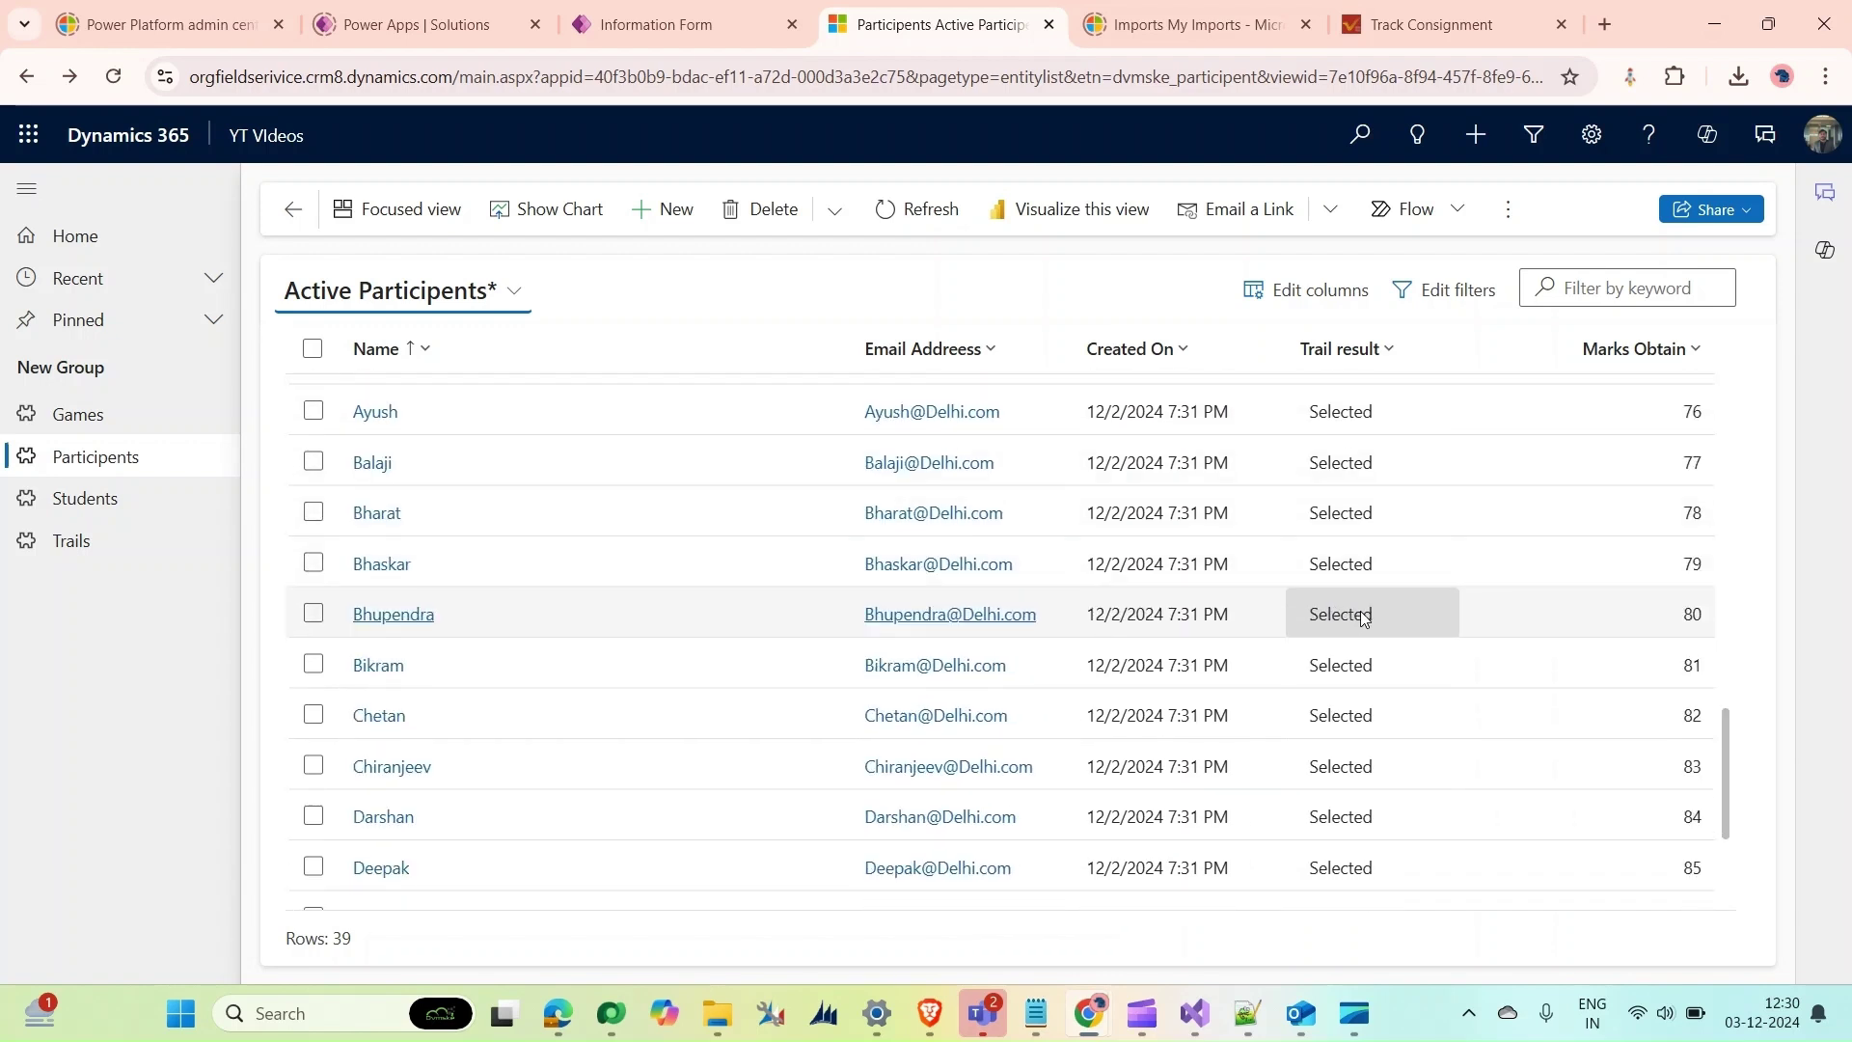
{"action": "scroll", "coordinate": [1363, 618], "scroll_direction": "up", "scroll_amount": 10}
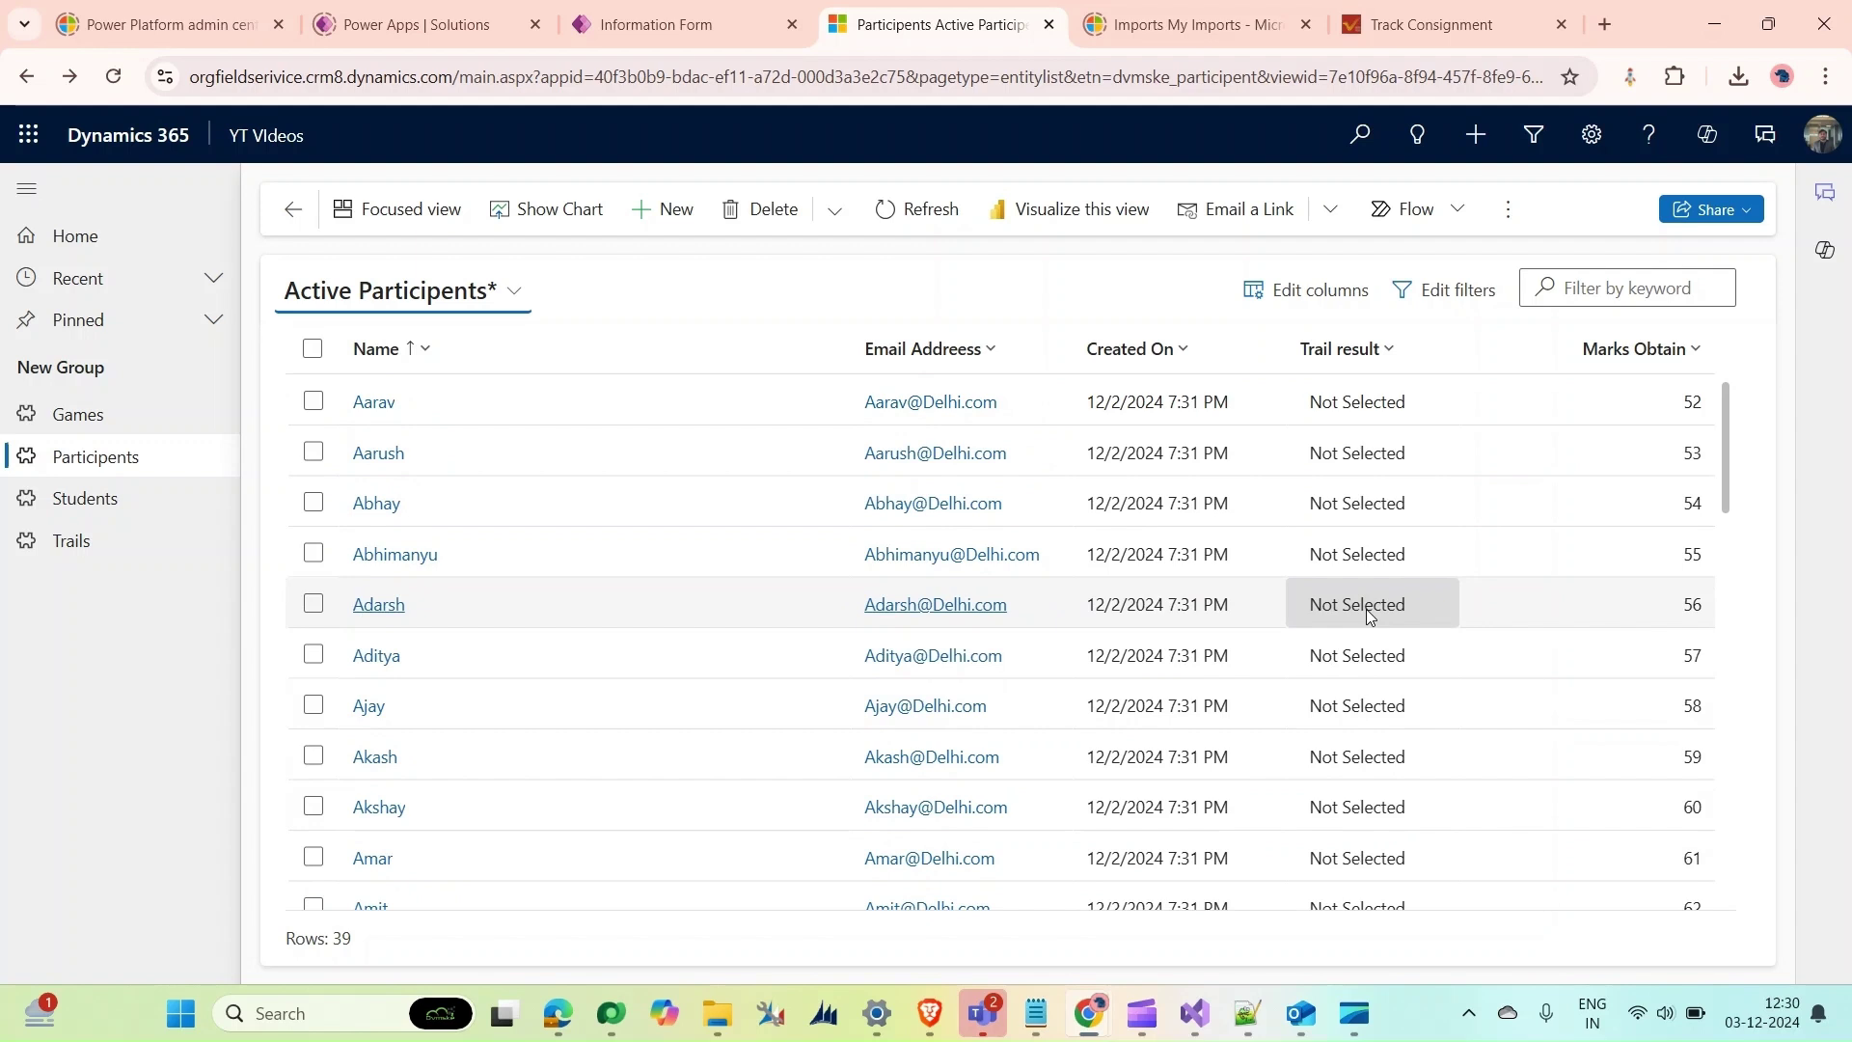
Open the Cricket trail in Delhi record from Trails, then return to the Participants list
{"action": "left_click", "coordinate": [136, 542]}
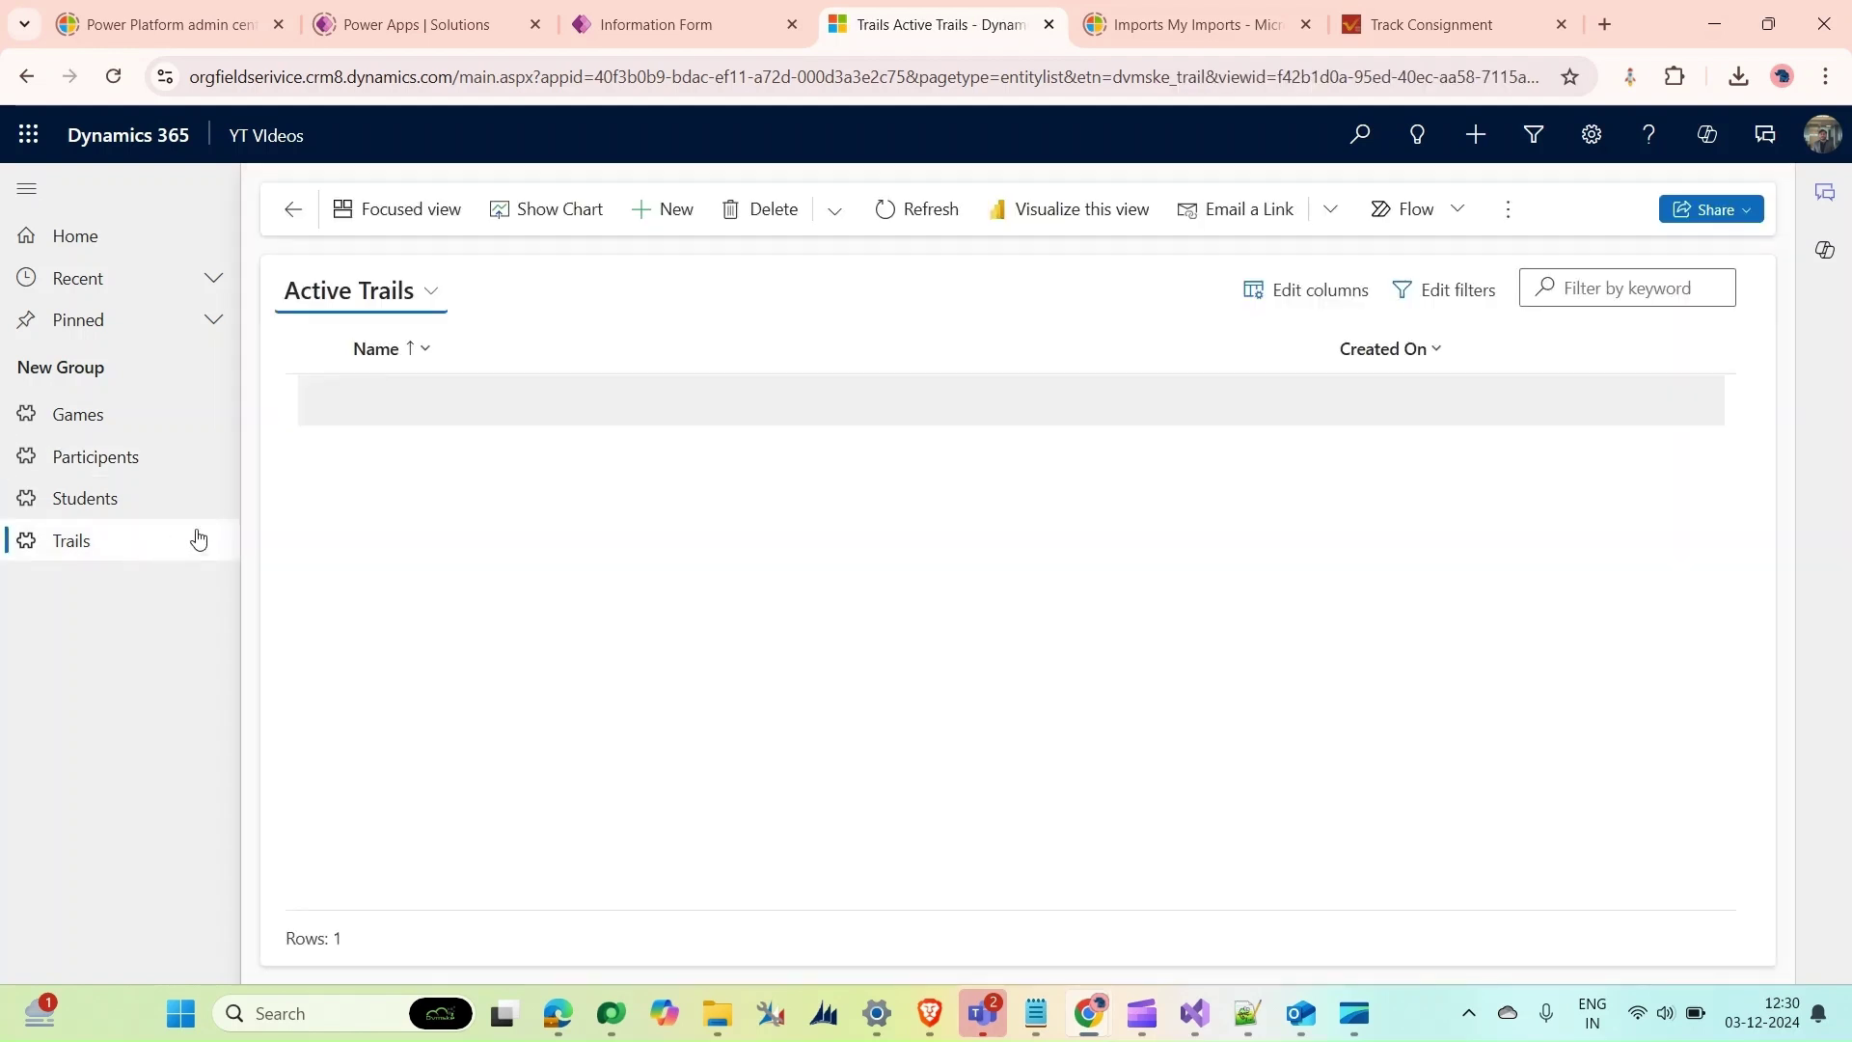
{"action": "left_click", "coordinate": [417, 401]}
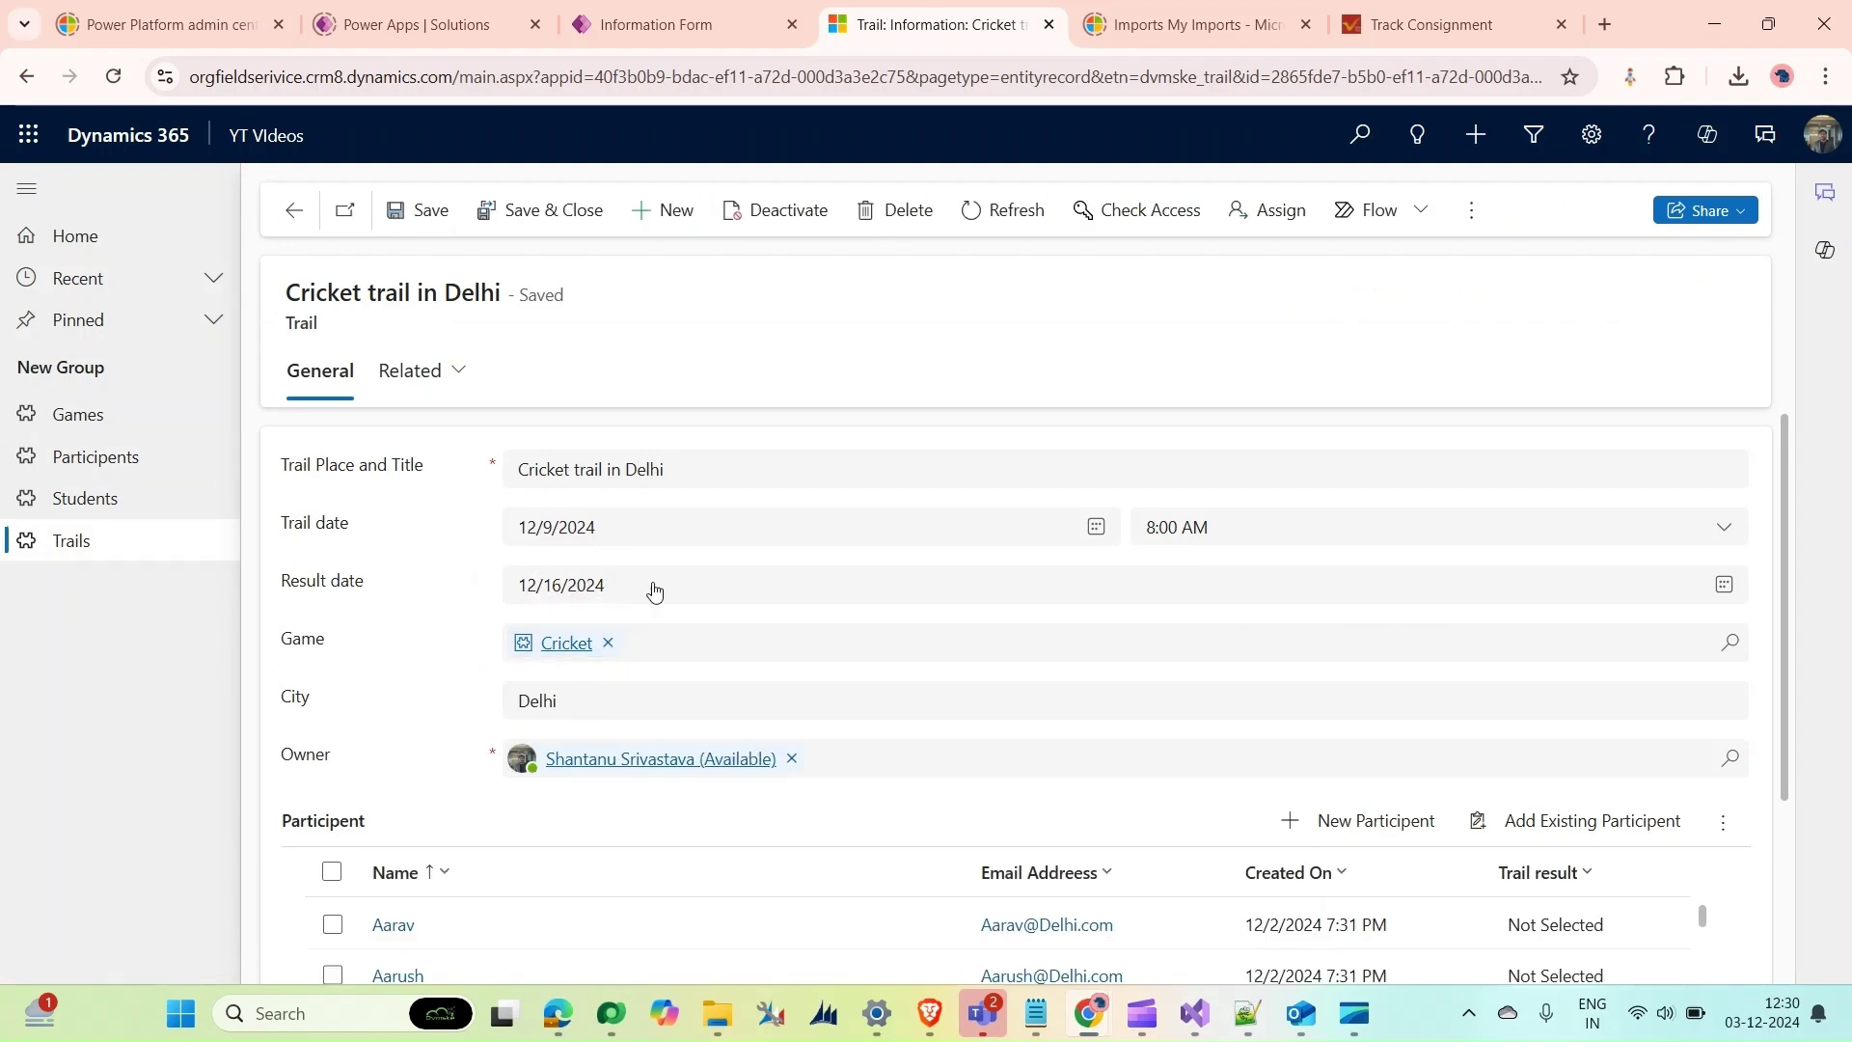
{"action": "left_click", "coordinate": [186, 466]}
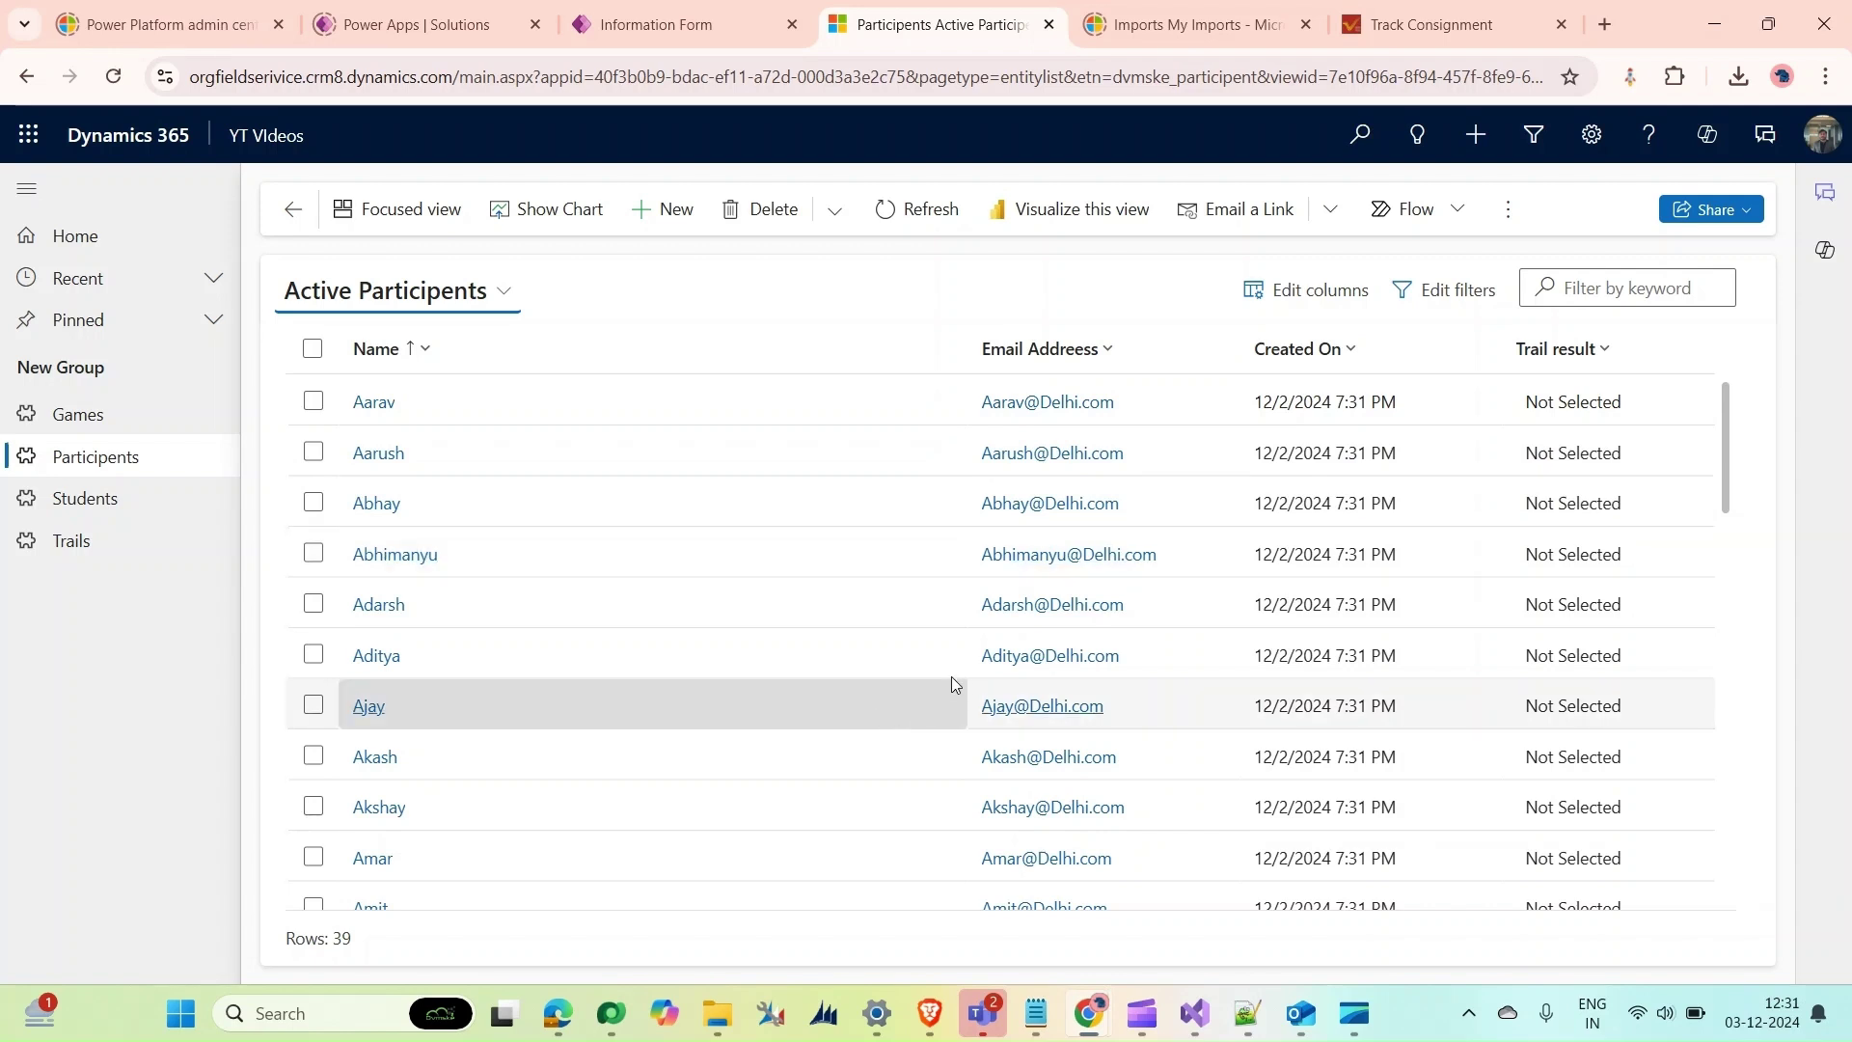
Go through Advanced Settings to Data Management's Bulk Record Deletion page listing 394 jobs
{"action": "left_click", "coordinate": [1592, 135]}
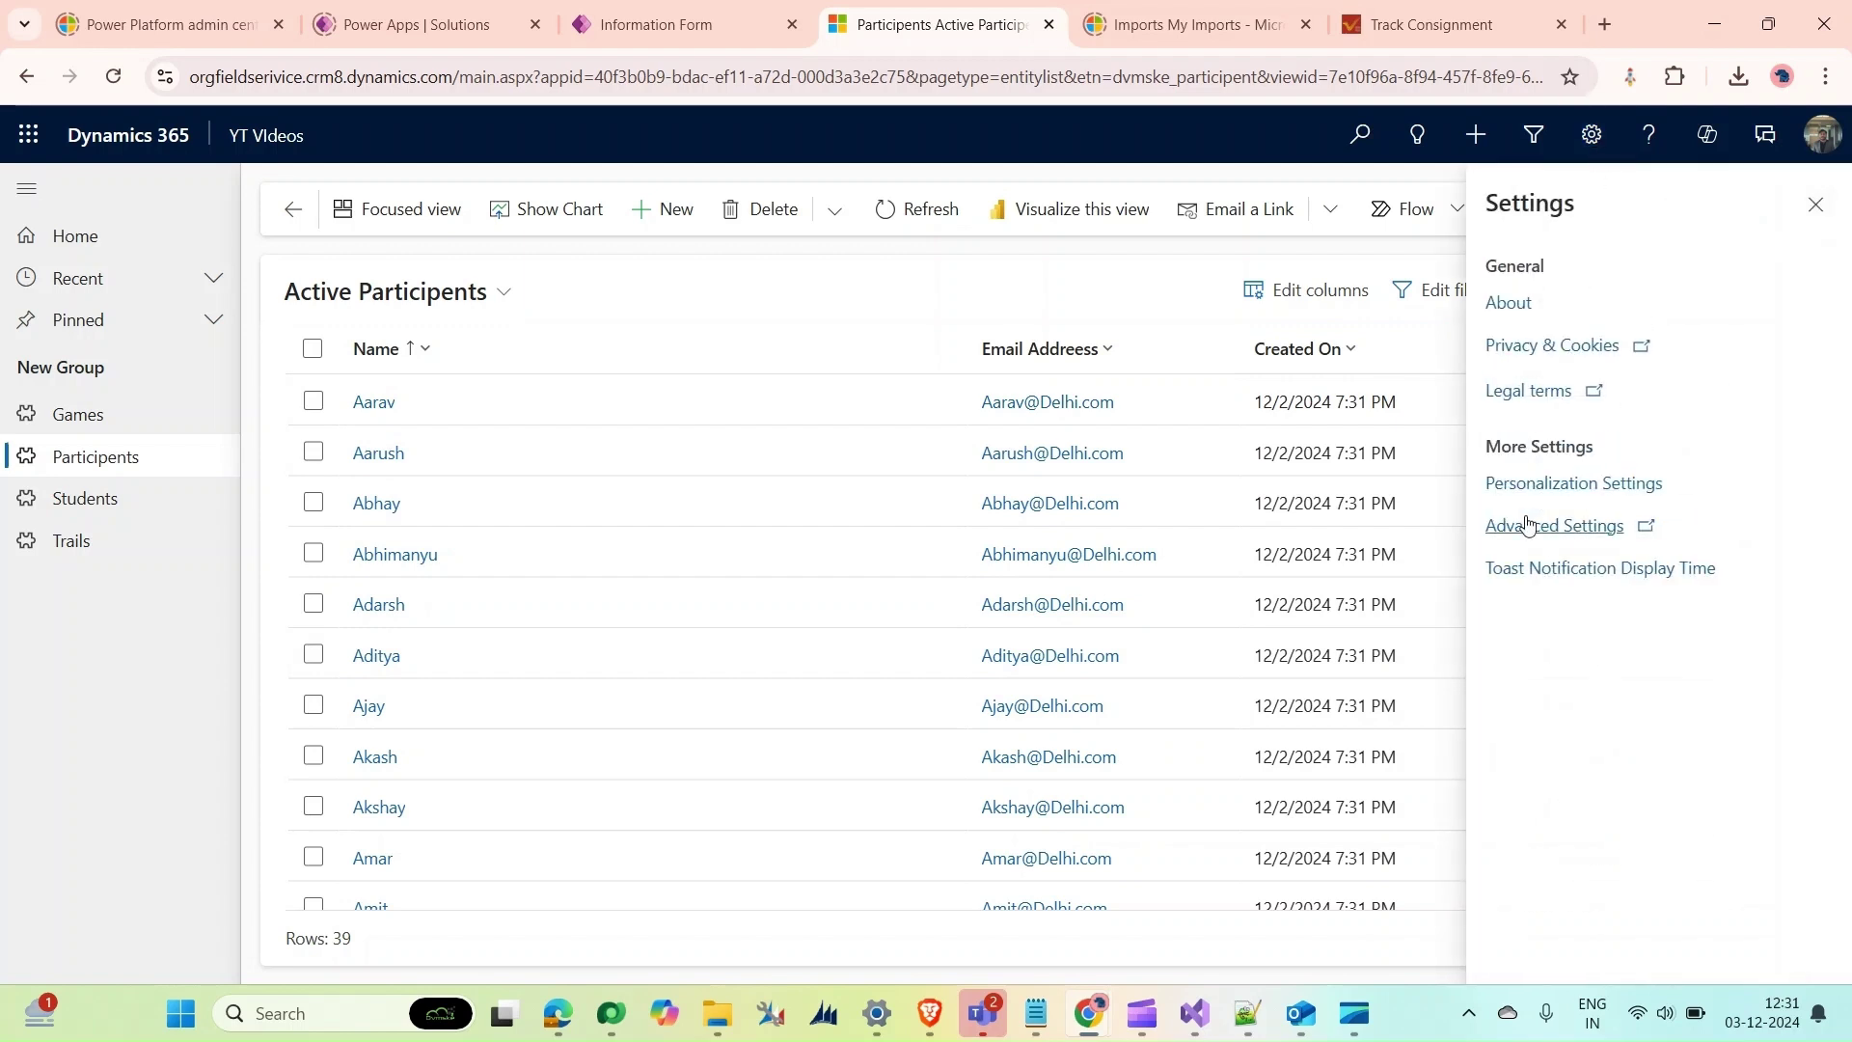
{"action": "left_click", "coordinate": [1528, 525]}
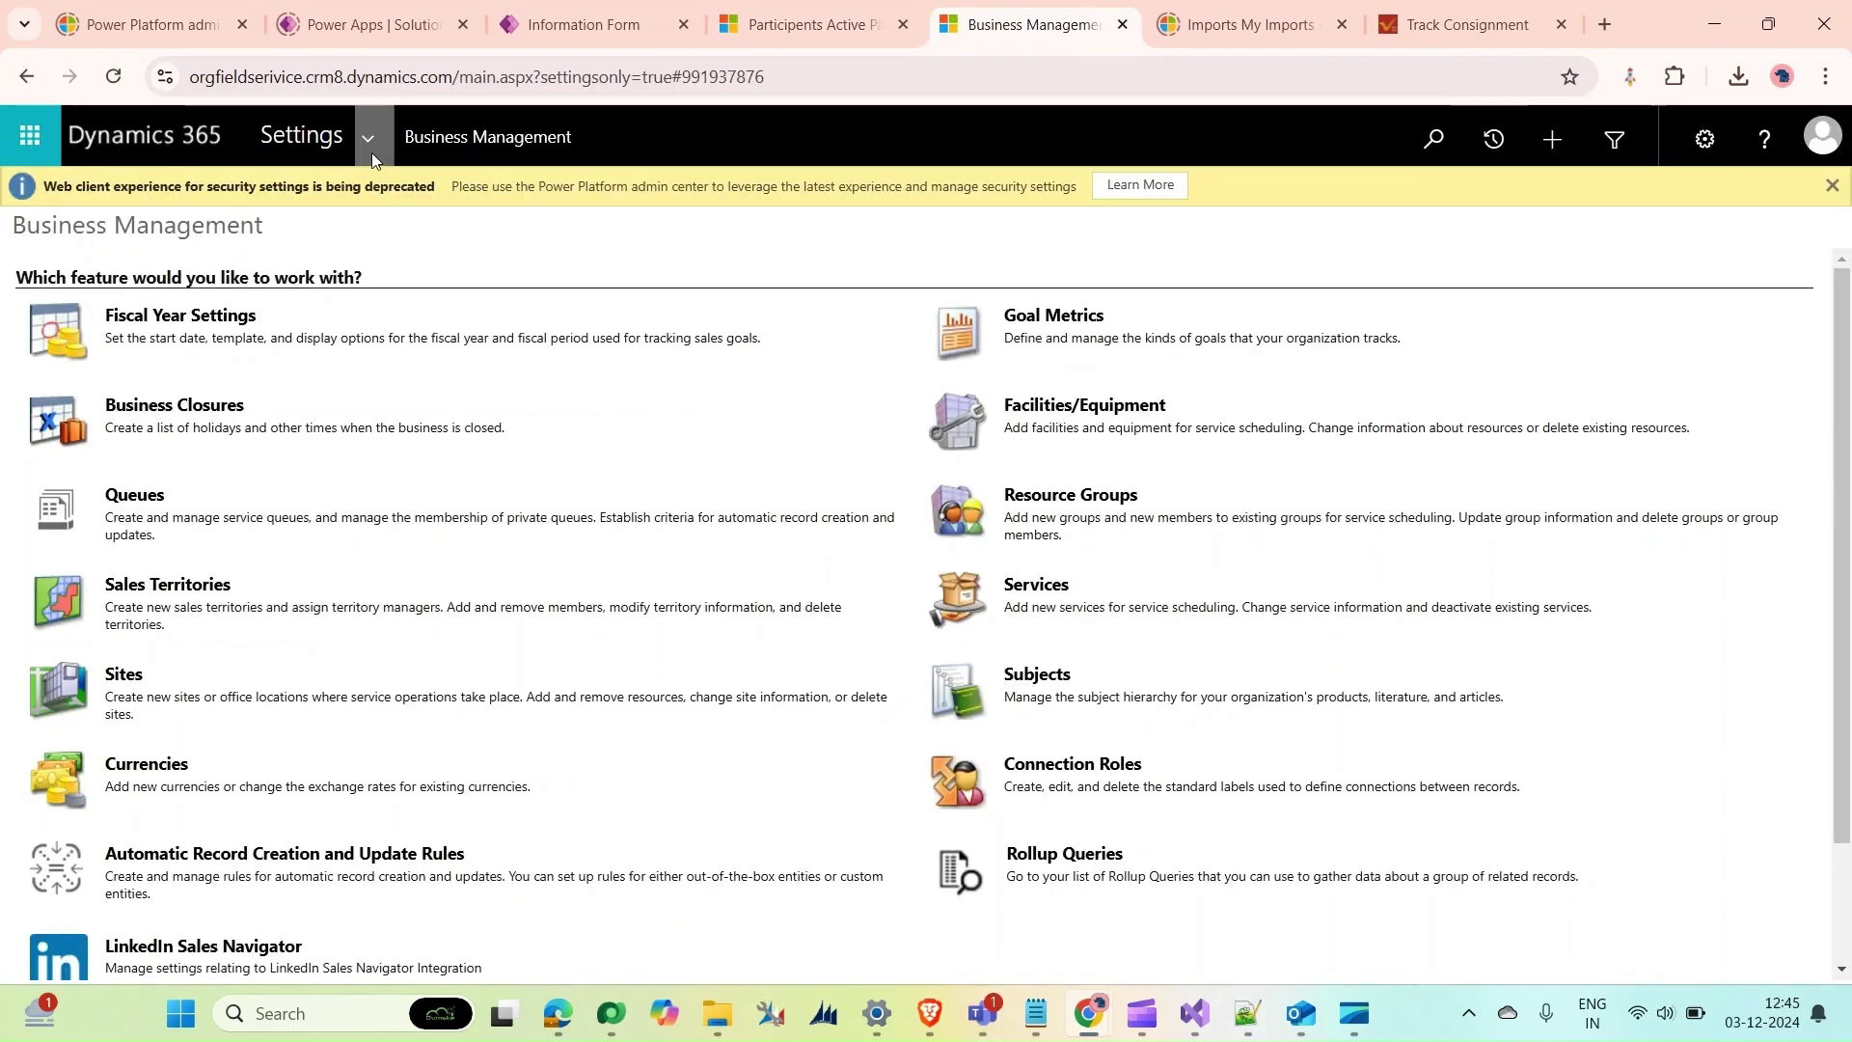
{"action": "left_click", "coordinate": [368, 143]}
{"action": "left_click", "coordinate": [591, 457]}
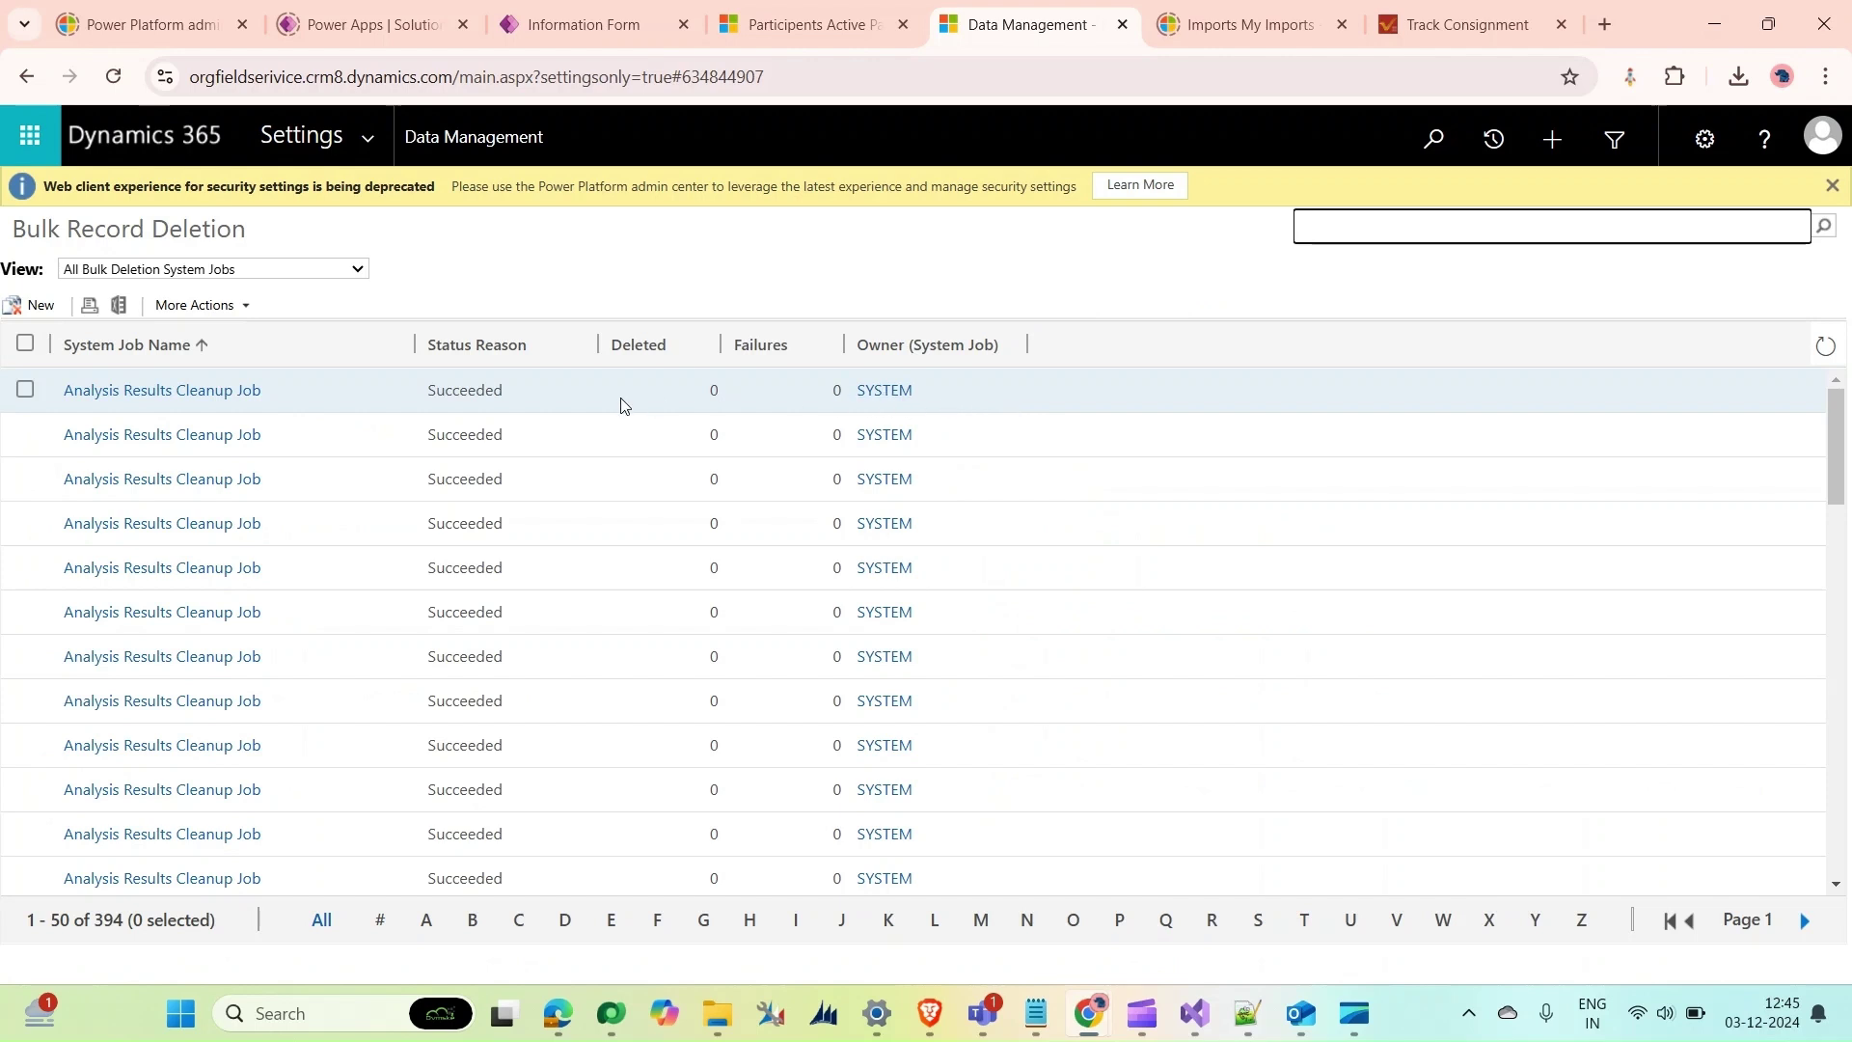
Start a new bulk deletion job for Participants using the Active Participants saved view
{"action": "left_click", "coordinate": [48, 319]}
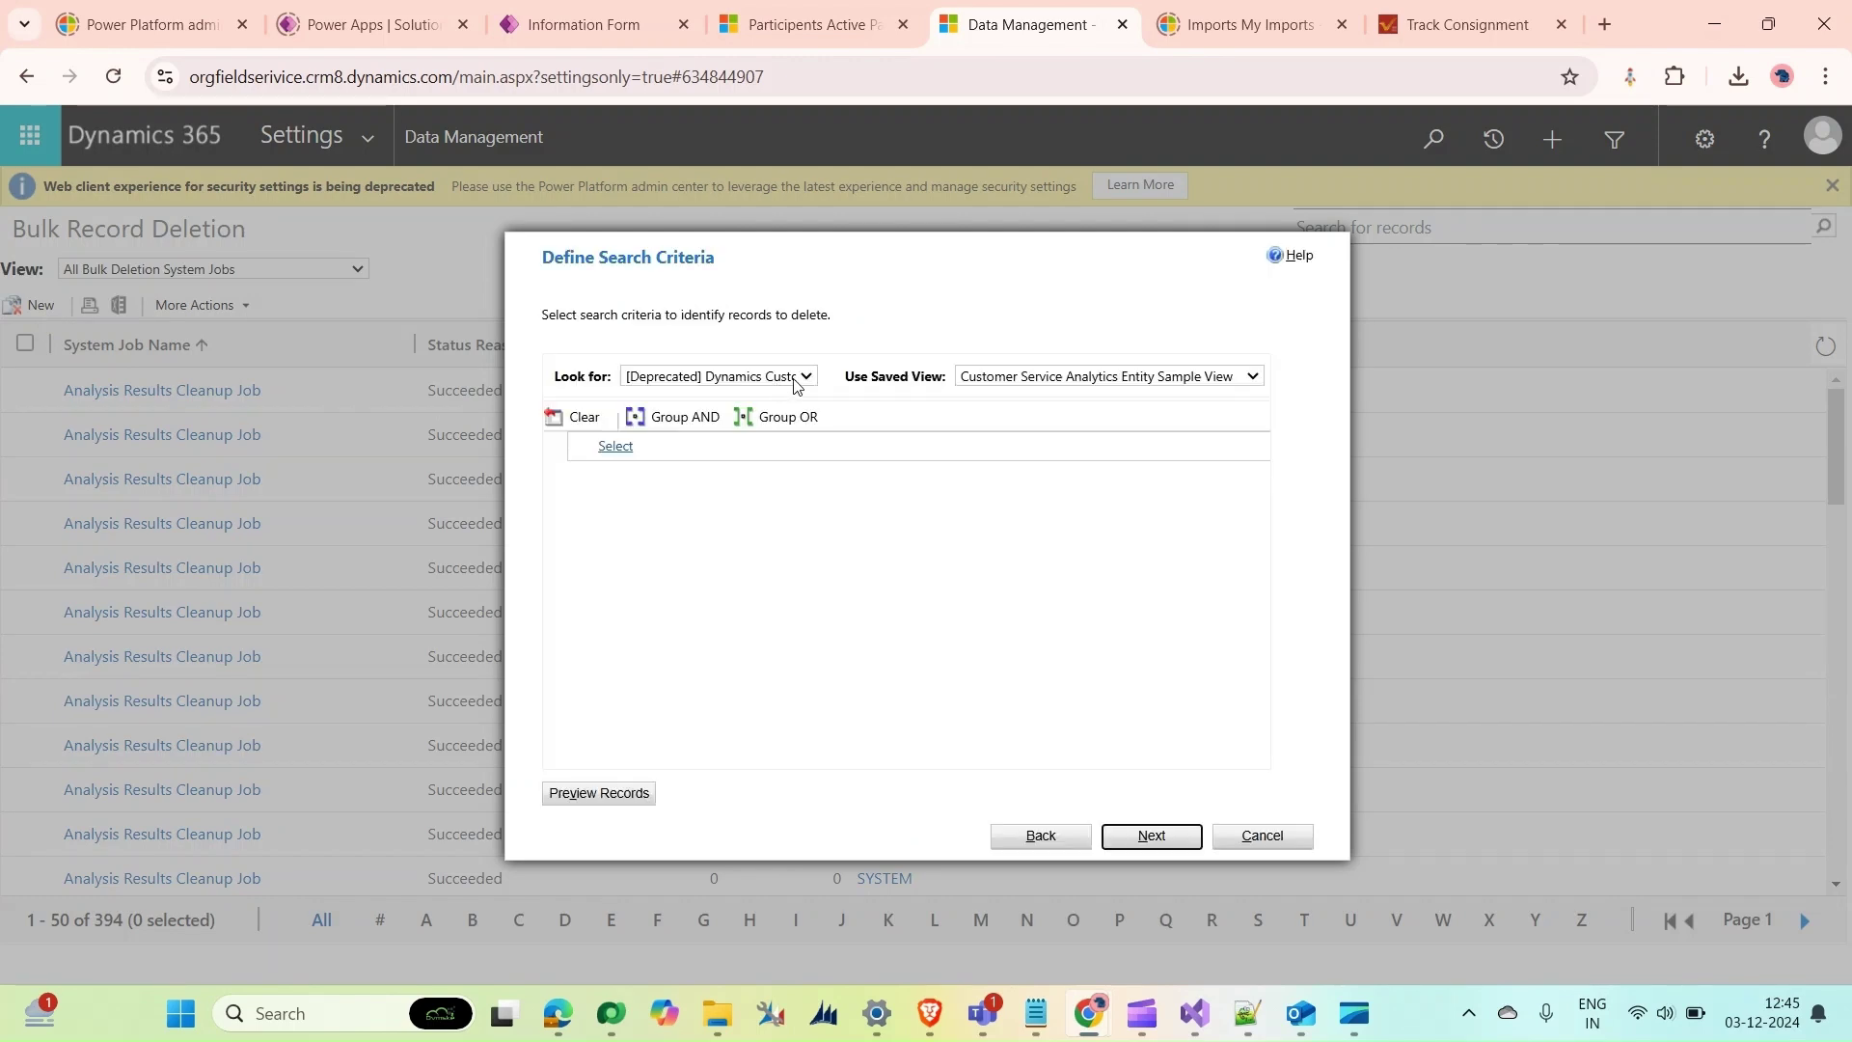
{"action": "left_click", "coordinate": [797, 378]}
{"action": "scroll", "coordinate": [799, 483], "scroll_direction": "down", "scroll_amount": 15}
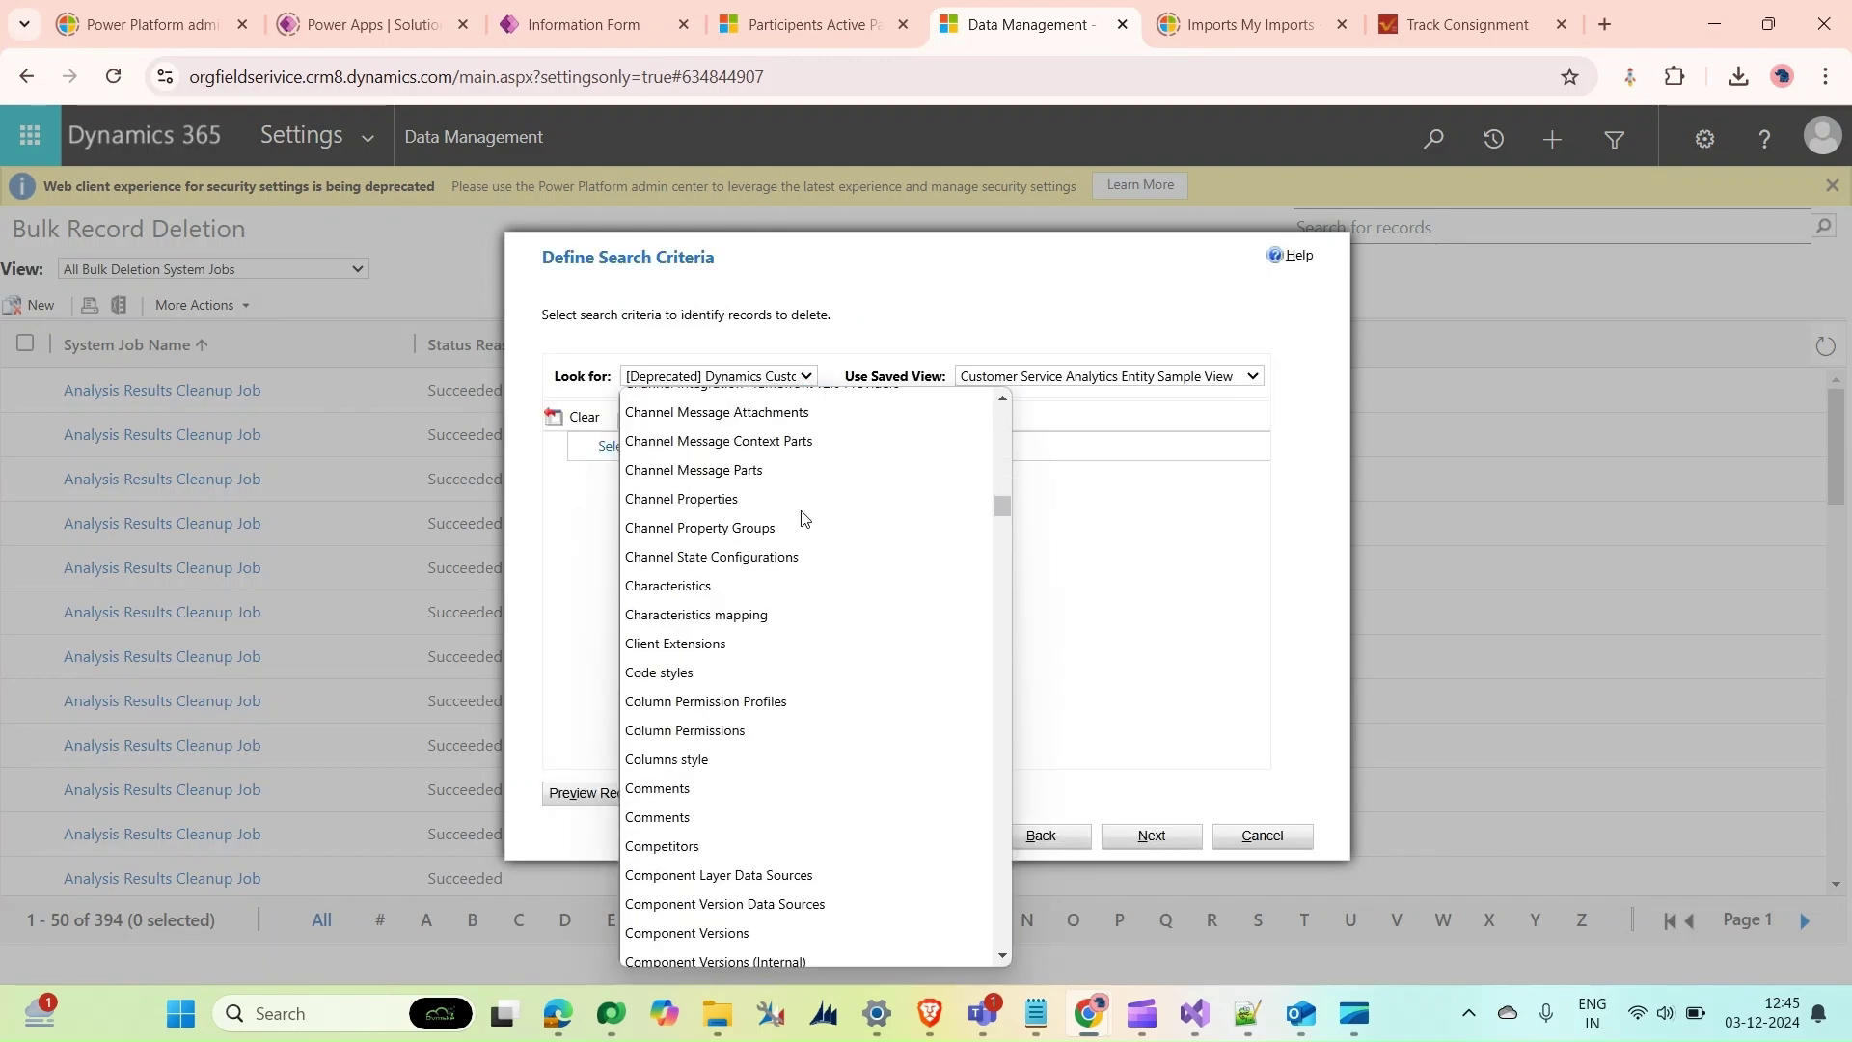
{"action": "scroll", "coordinate": [801, 519], "scroll_direction": "down", "scroll_amount": 20}
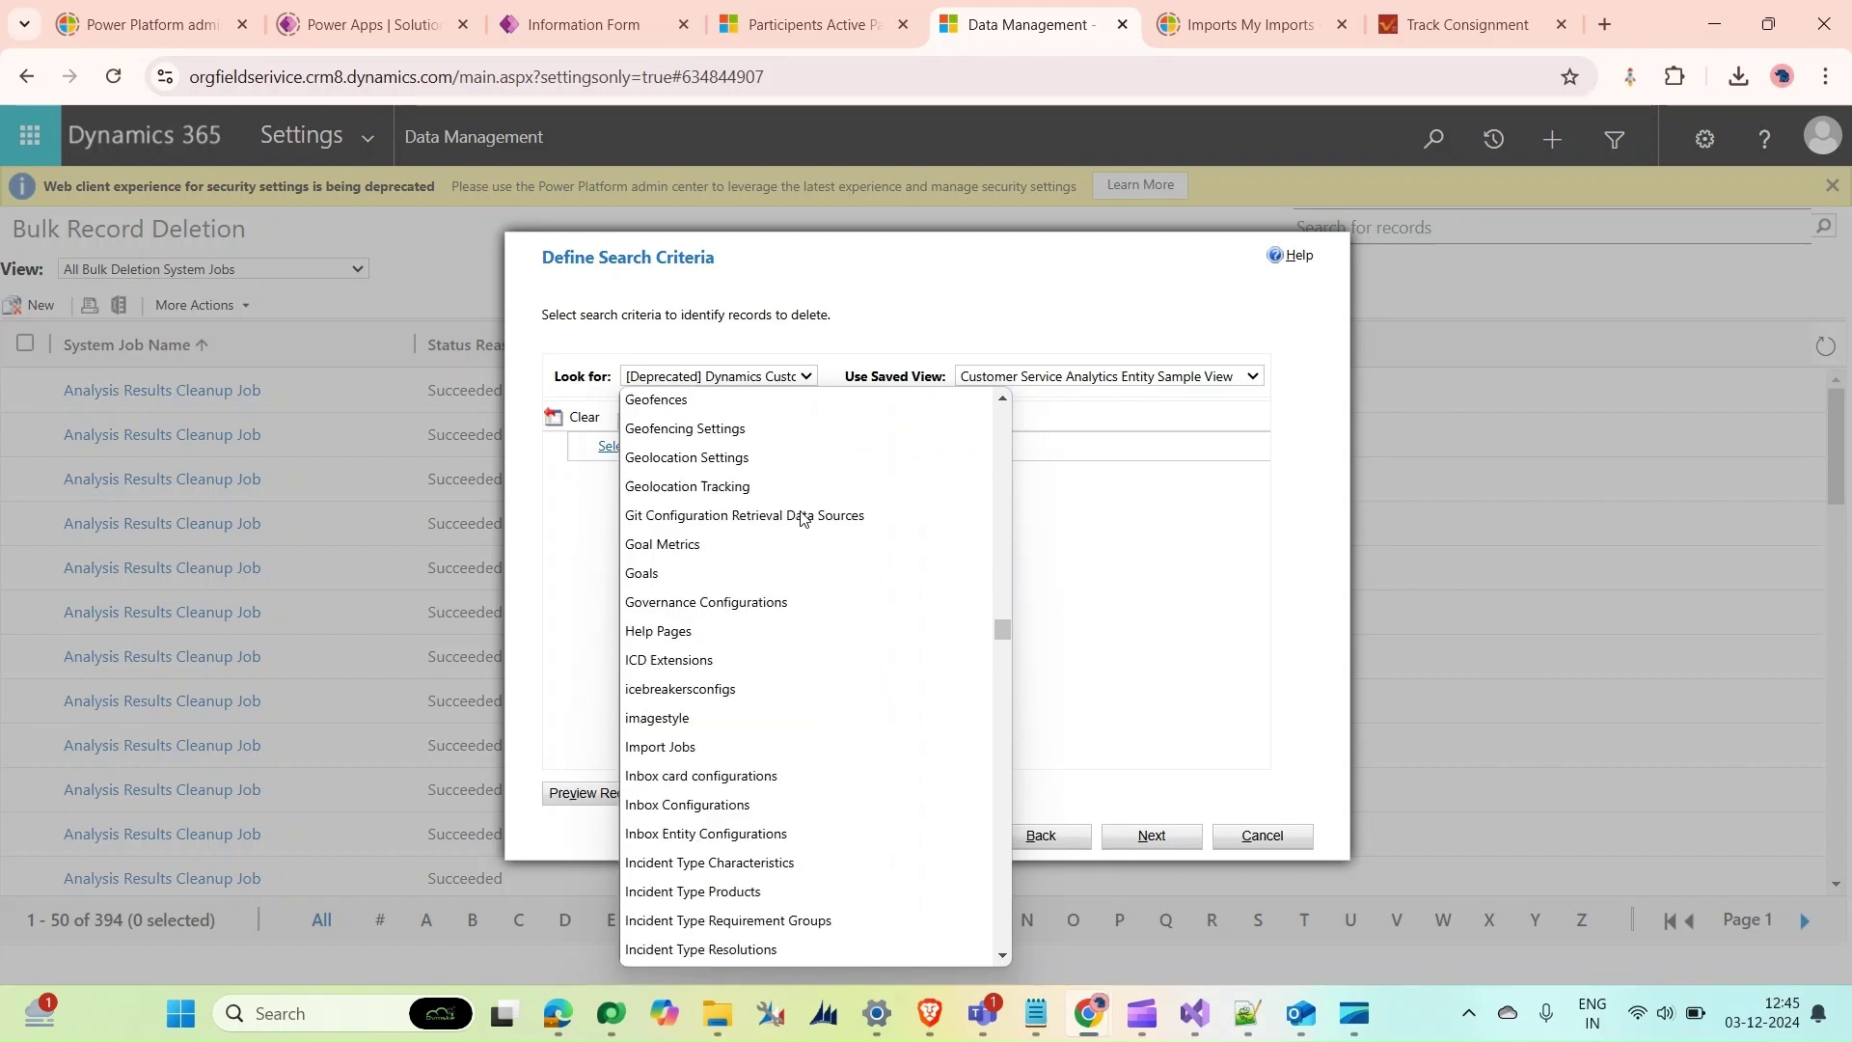
{"action": "scroll", "coordinate": [801, 519], "scroll_direction": "down", "scroll_amount": 20}
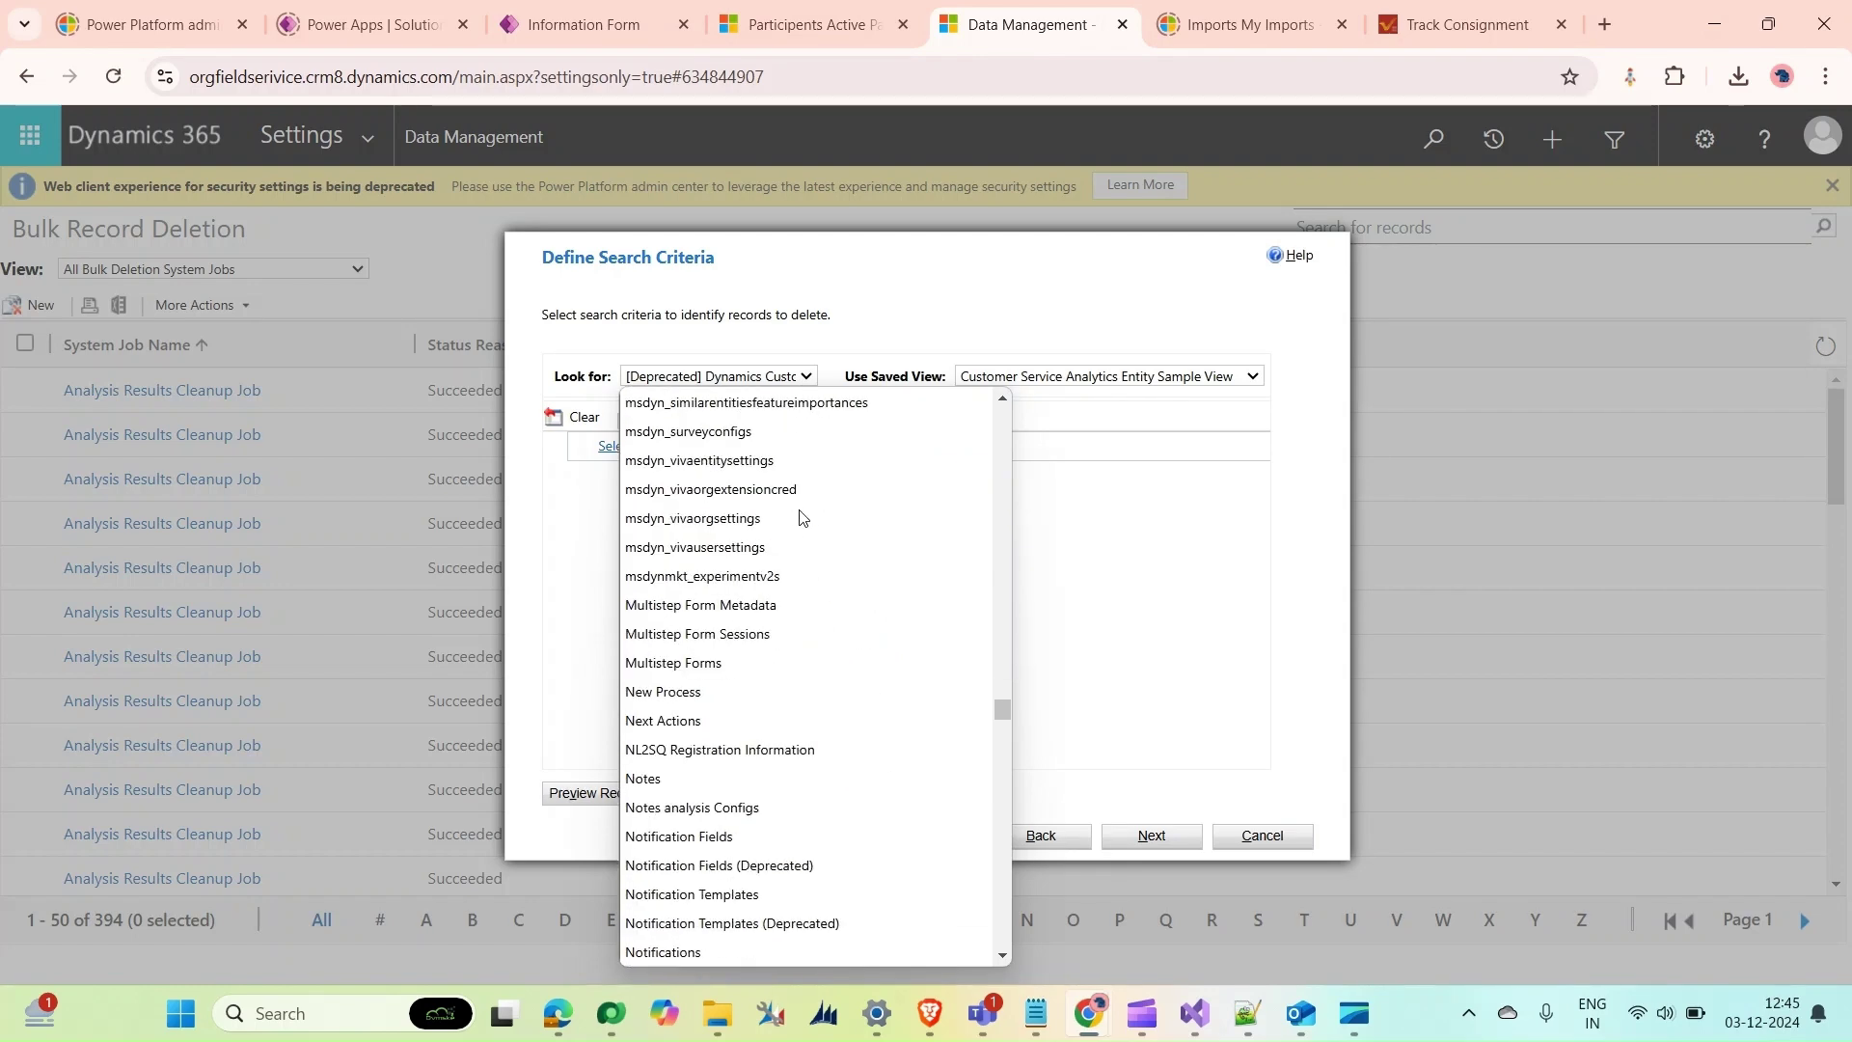
{"action": "scroll", "coordinate": [799, 521], "scroll_direction": "down", "scroll_amount": 20}
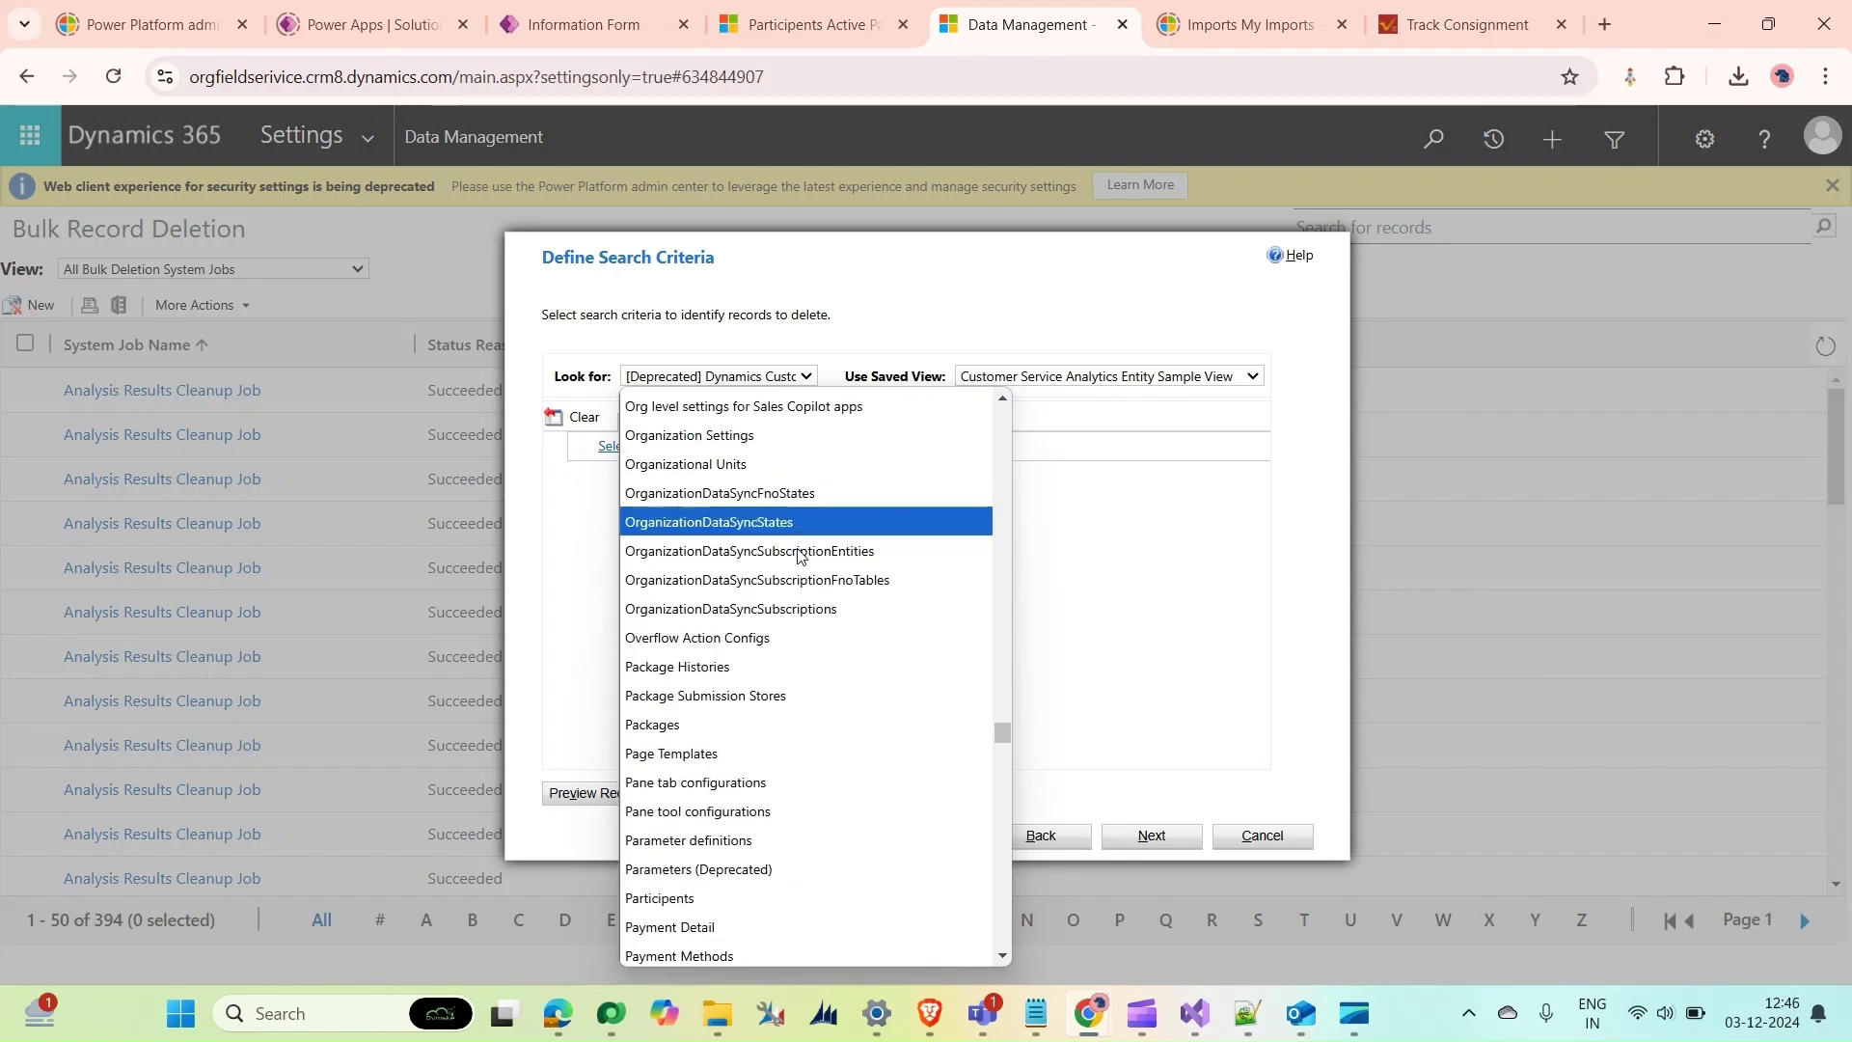
{"action": "scroll", "coordinate": [799, 556], "scroll_direction": "down", "scroll_amount": 5}
{"action": "scroll", "coordinate": [795, 574], "scroll_direction": "up", "scroll_amount": 6}
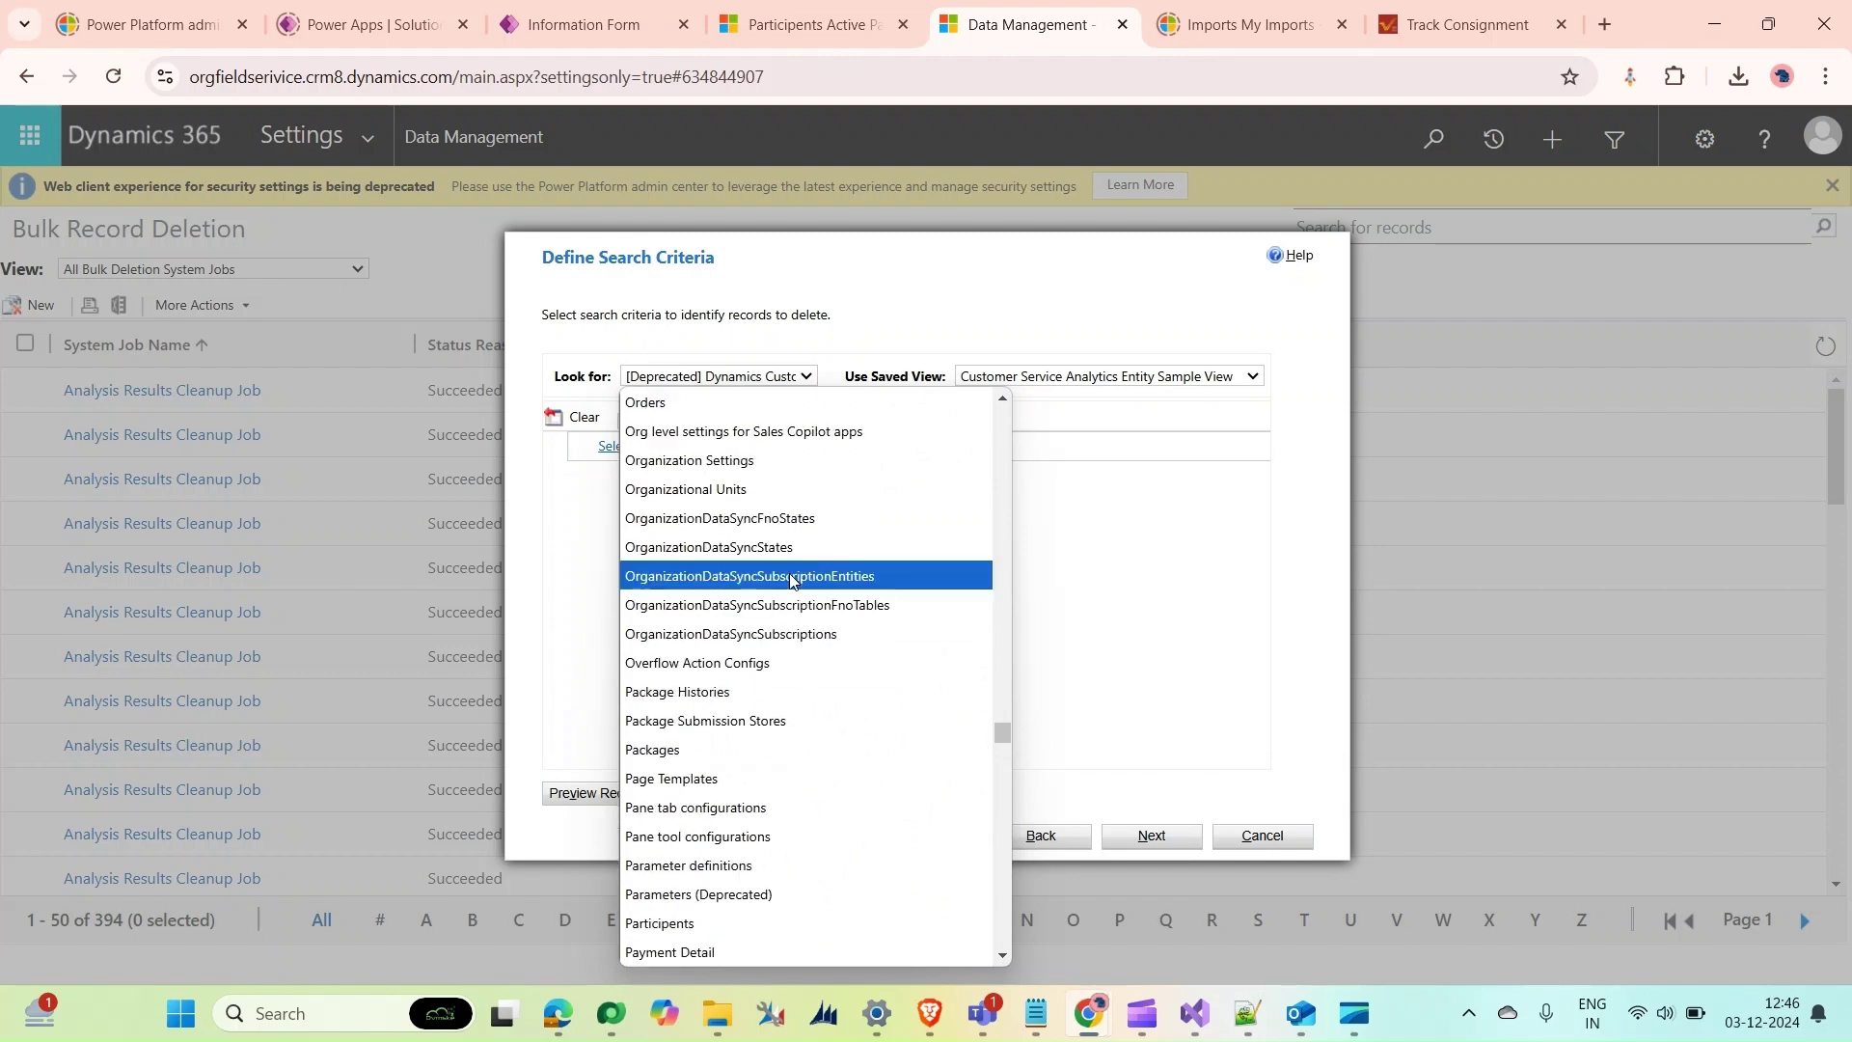
{"action": "left_click", "coordinate": [696, 922]}
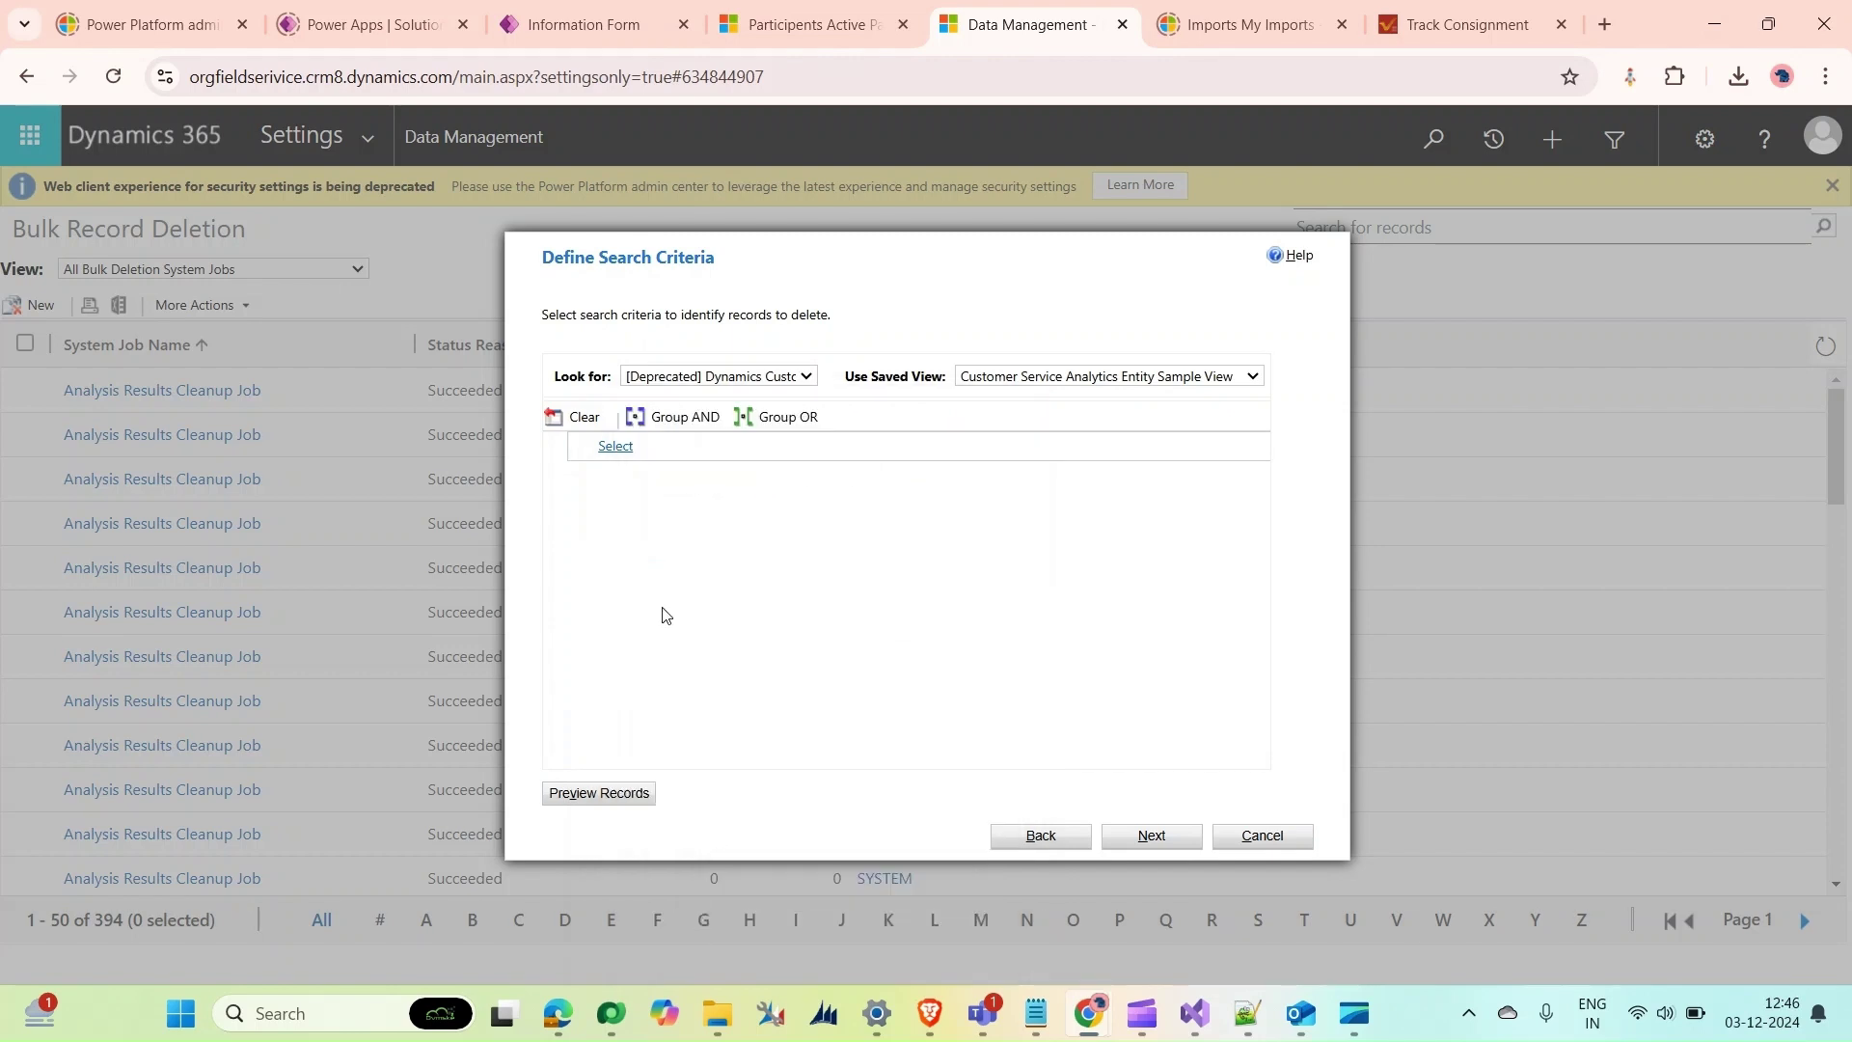
{"action": "left_click", "coordinate": [1199, 386]}
{"action": "left_click", "coordinate": [1143, 450]}
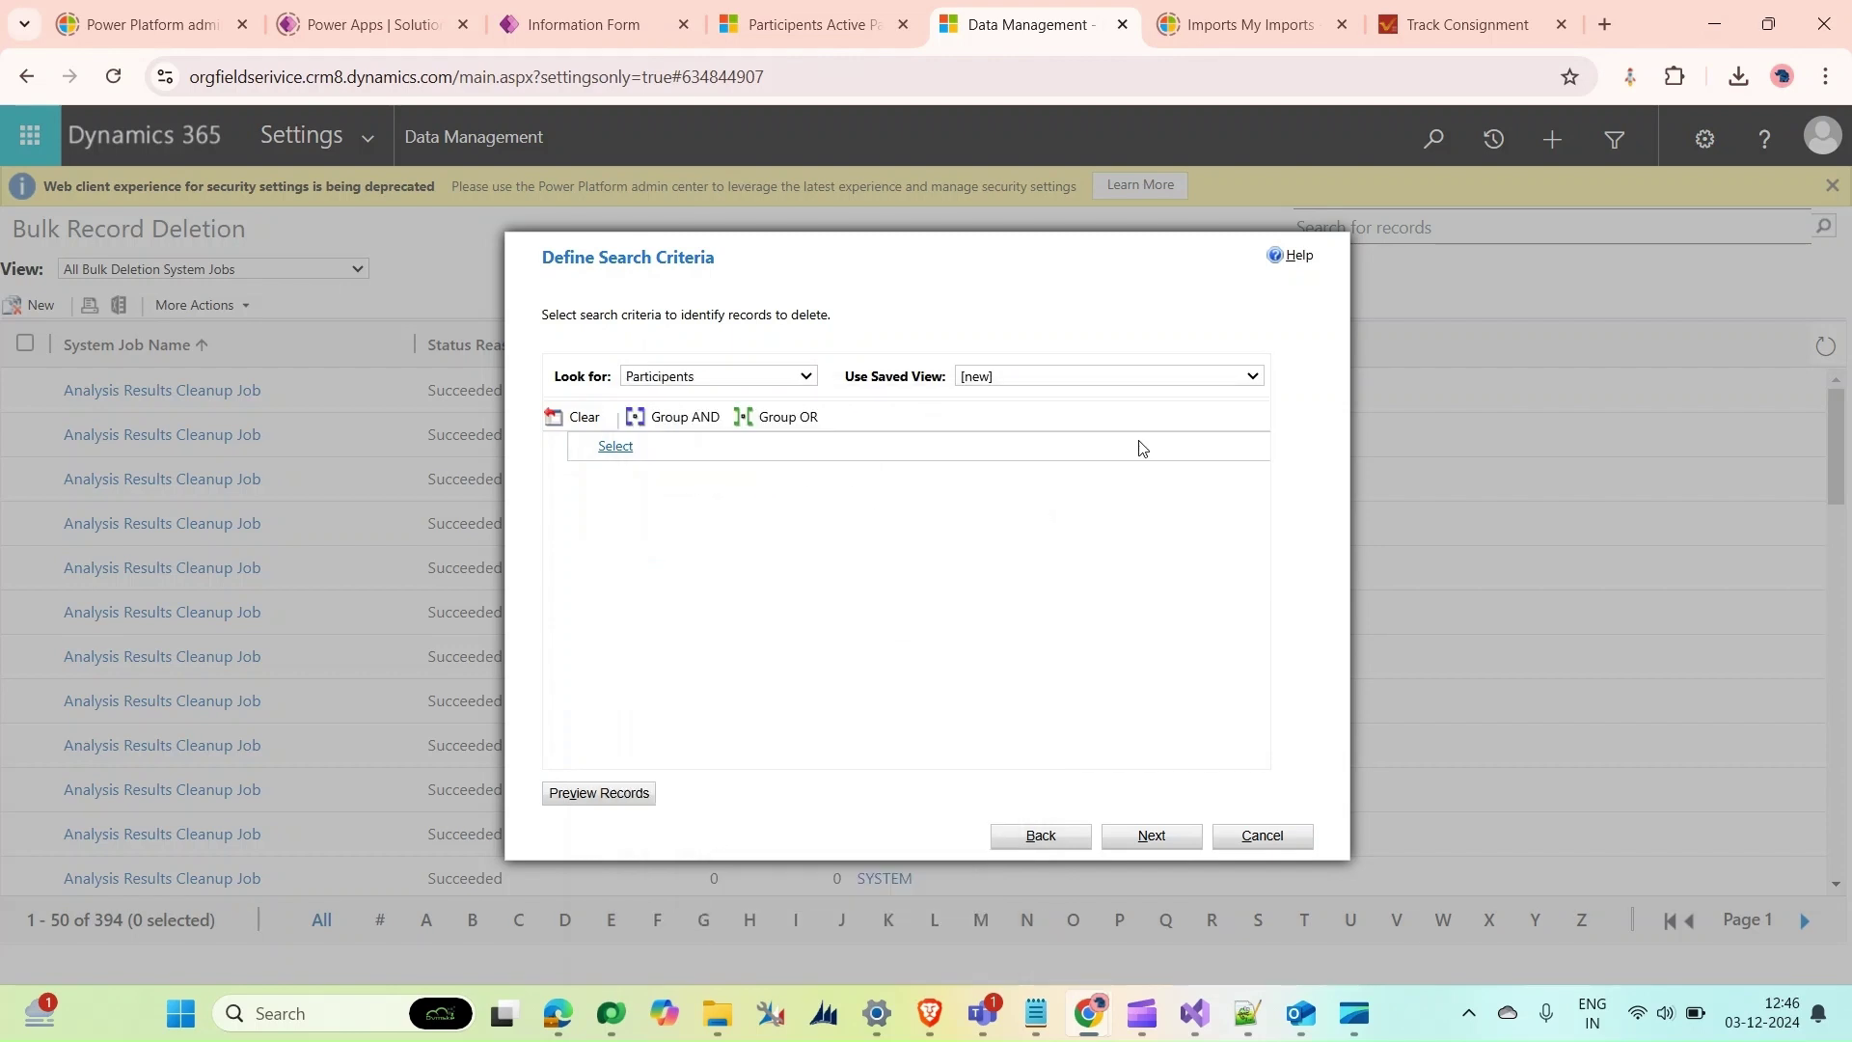
Add the condition Trail result equals Not Selected and continue to the scheduling options
{"action": "left_click", "coordinate": [728, 480]}
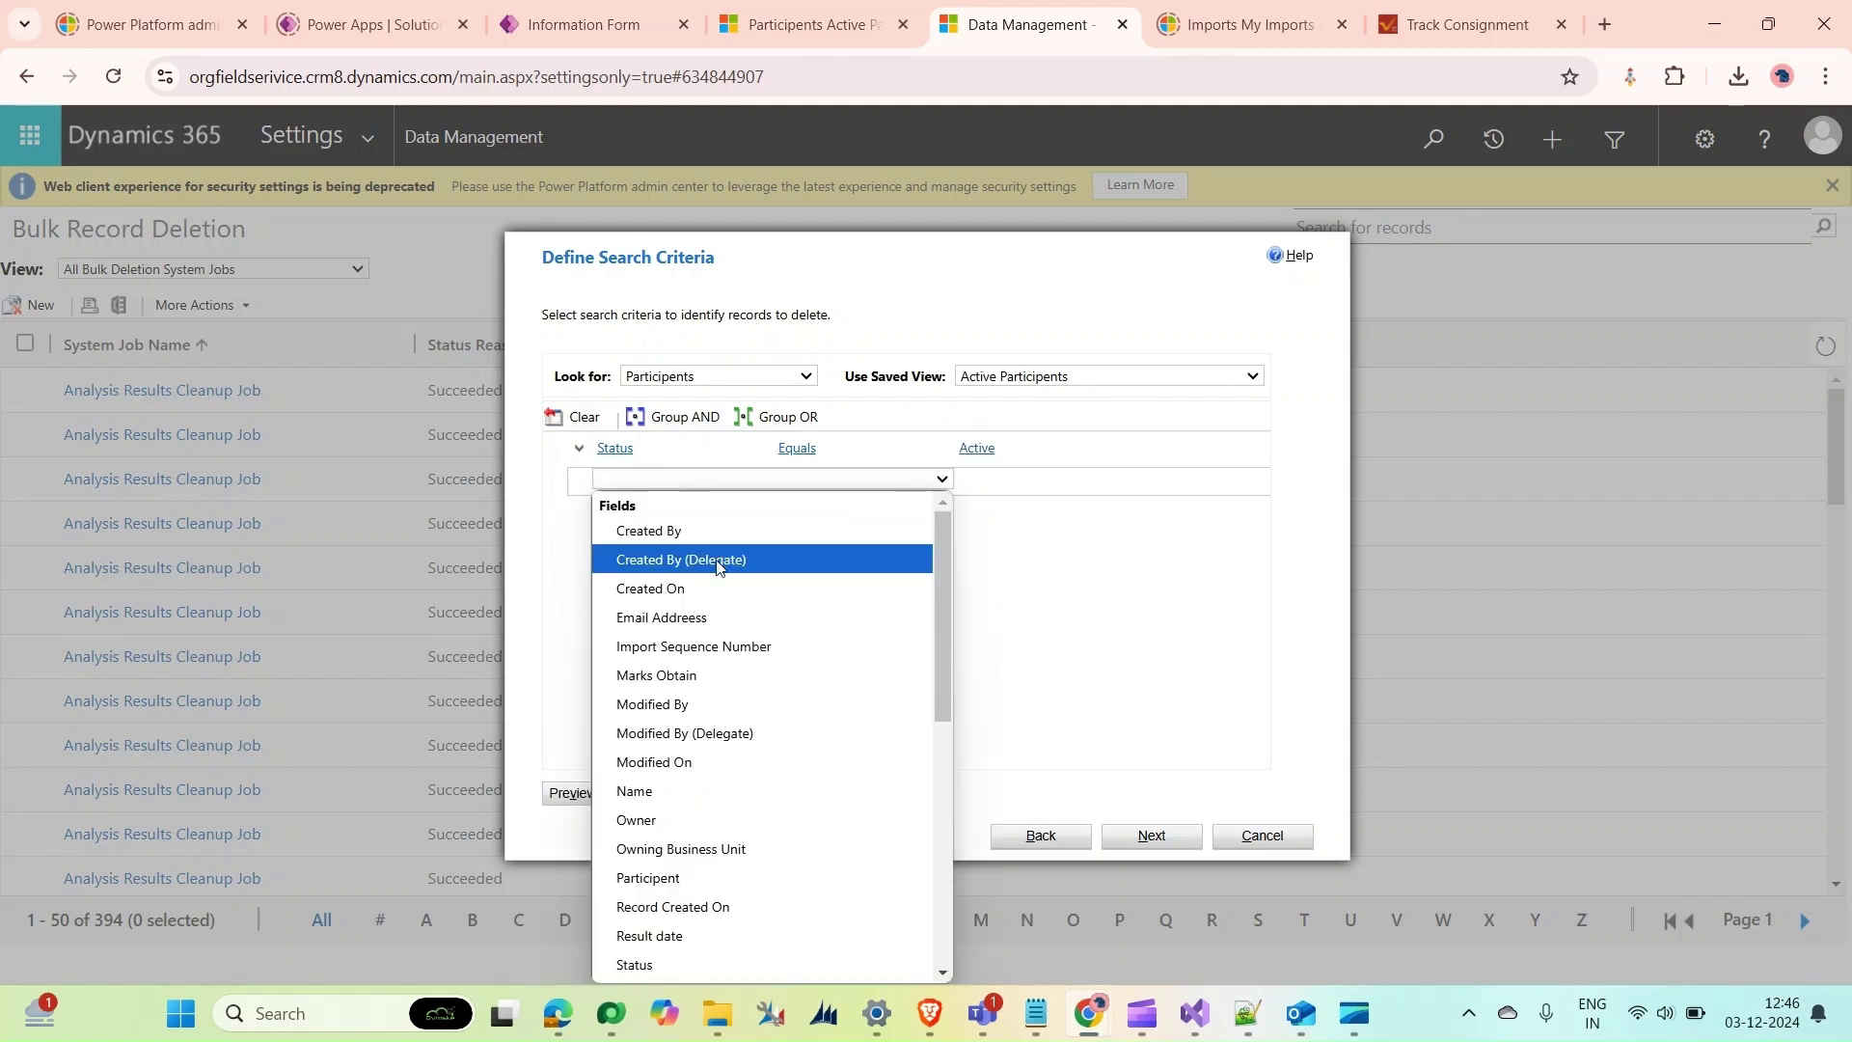
{"action": "scroll", "coordinate": [724, 579], "scroll_direction": "down", "scroll_amount": 3}
{"action": "left_click", "coordinate": [680, 838]}
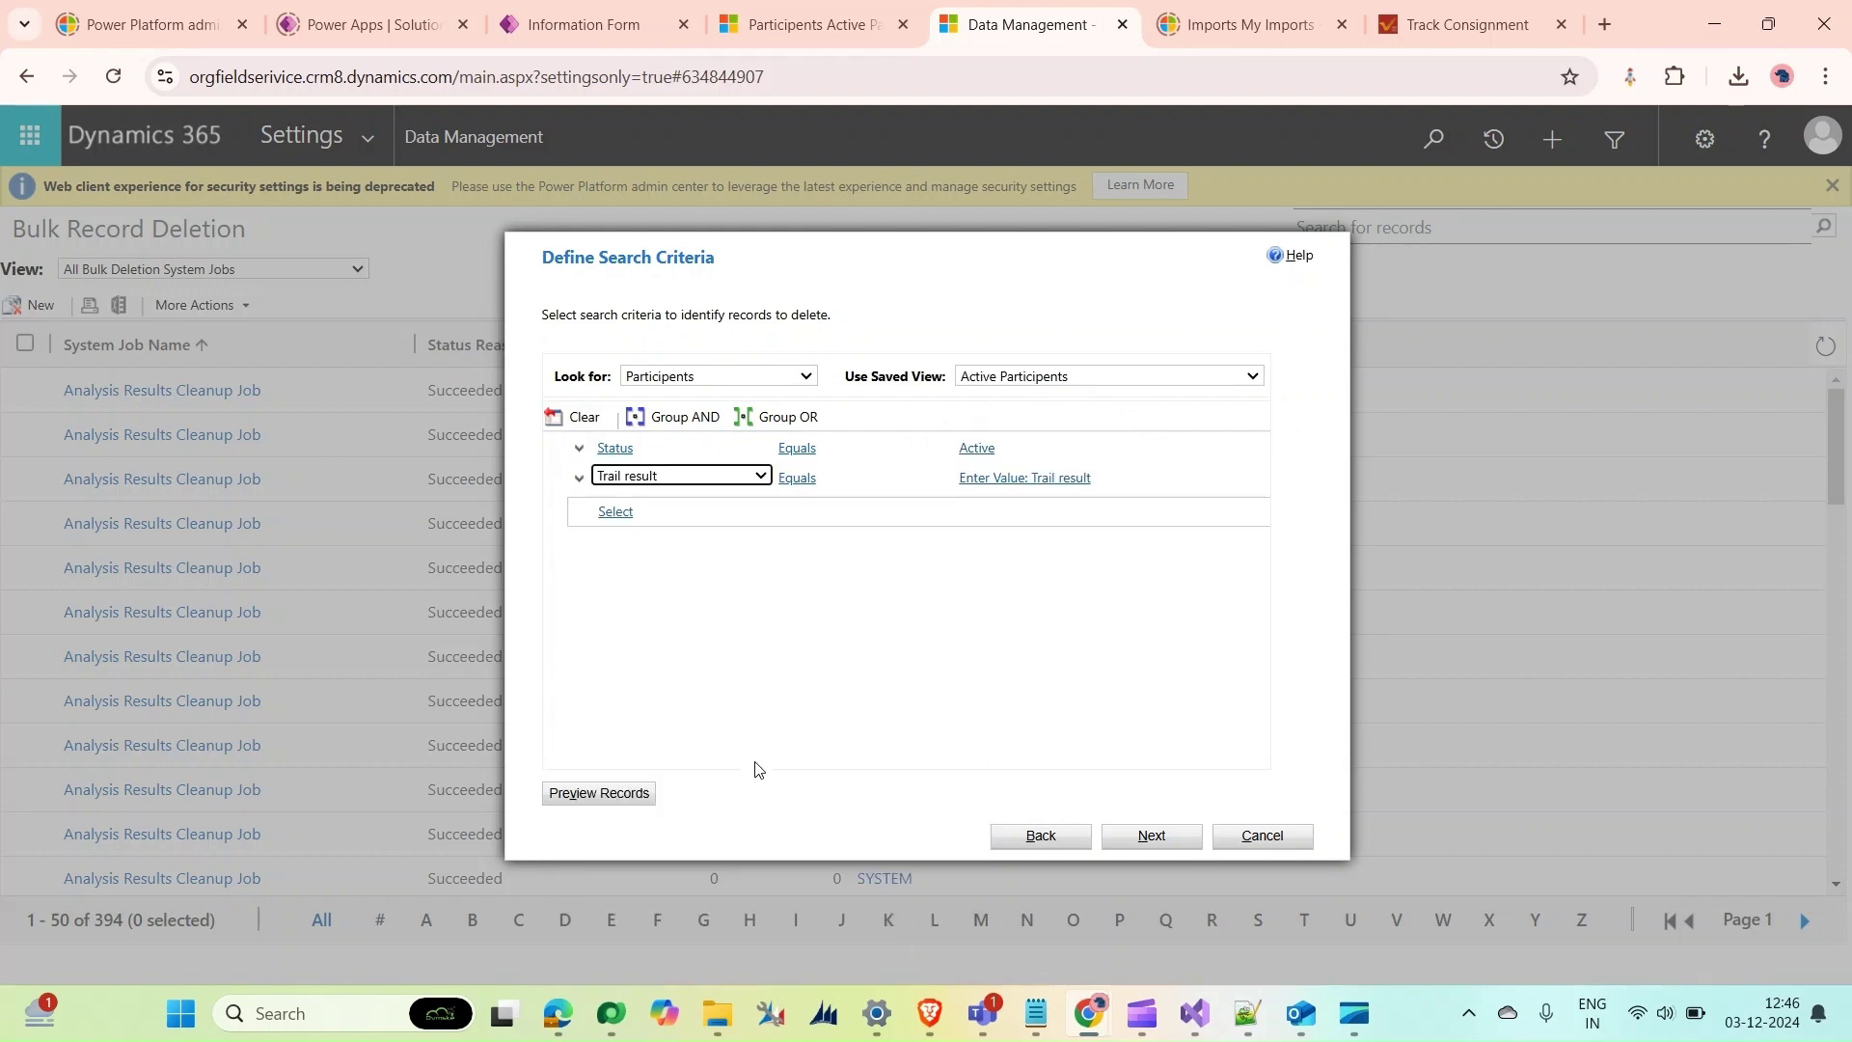
{"action": "left_click", "coordinate": [1142, 488]}
{"action": "left_click", "coordinate": [1125, 484]}
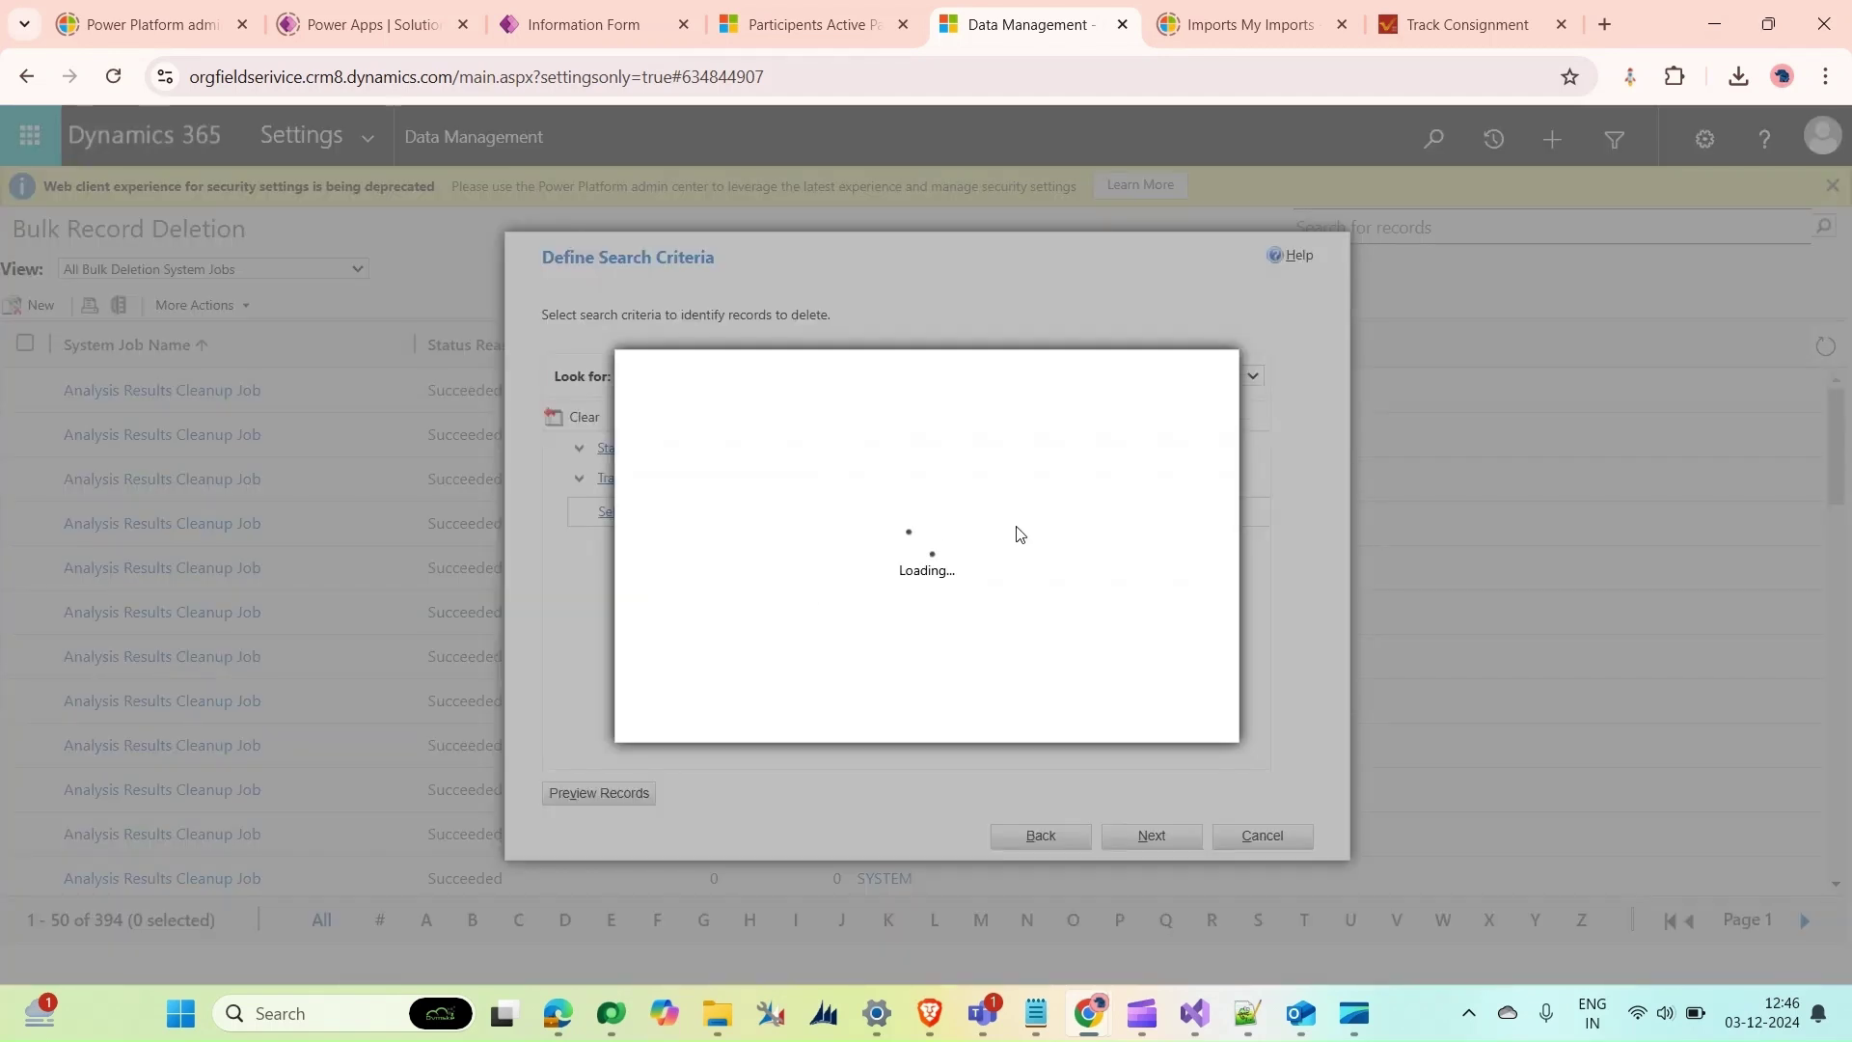
{"action": "left_click", "coordinate": [915, 567]}
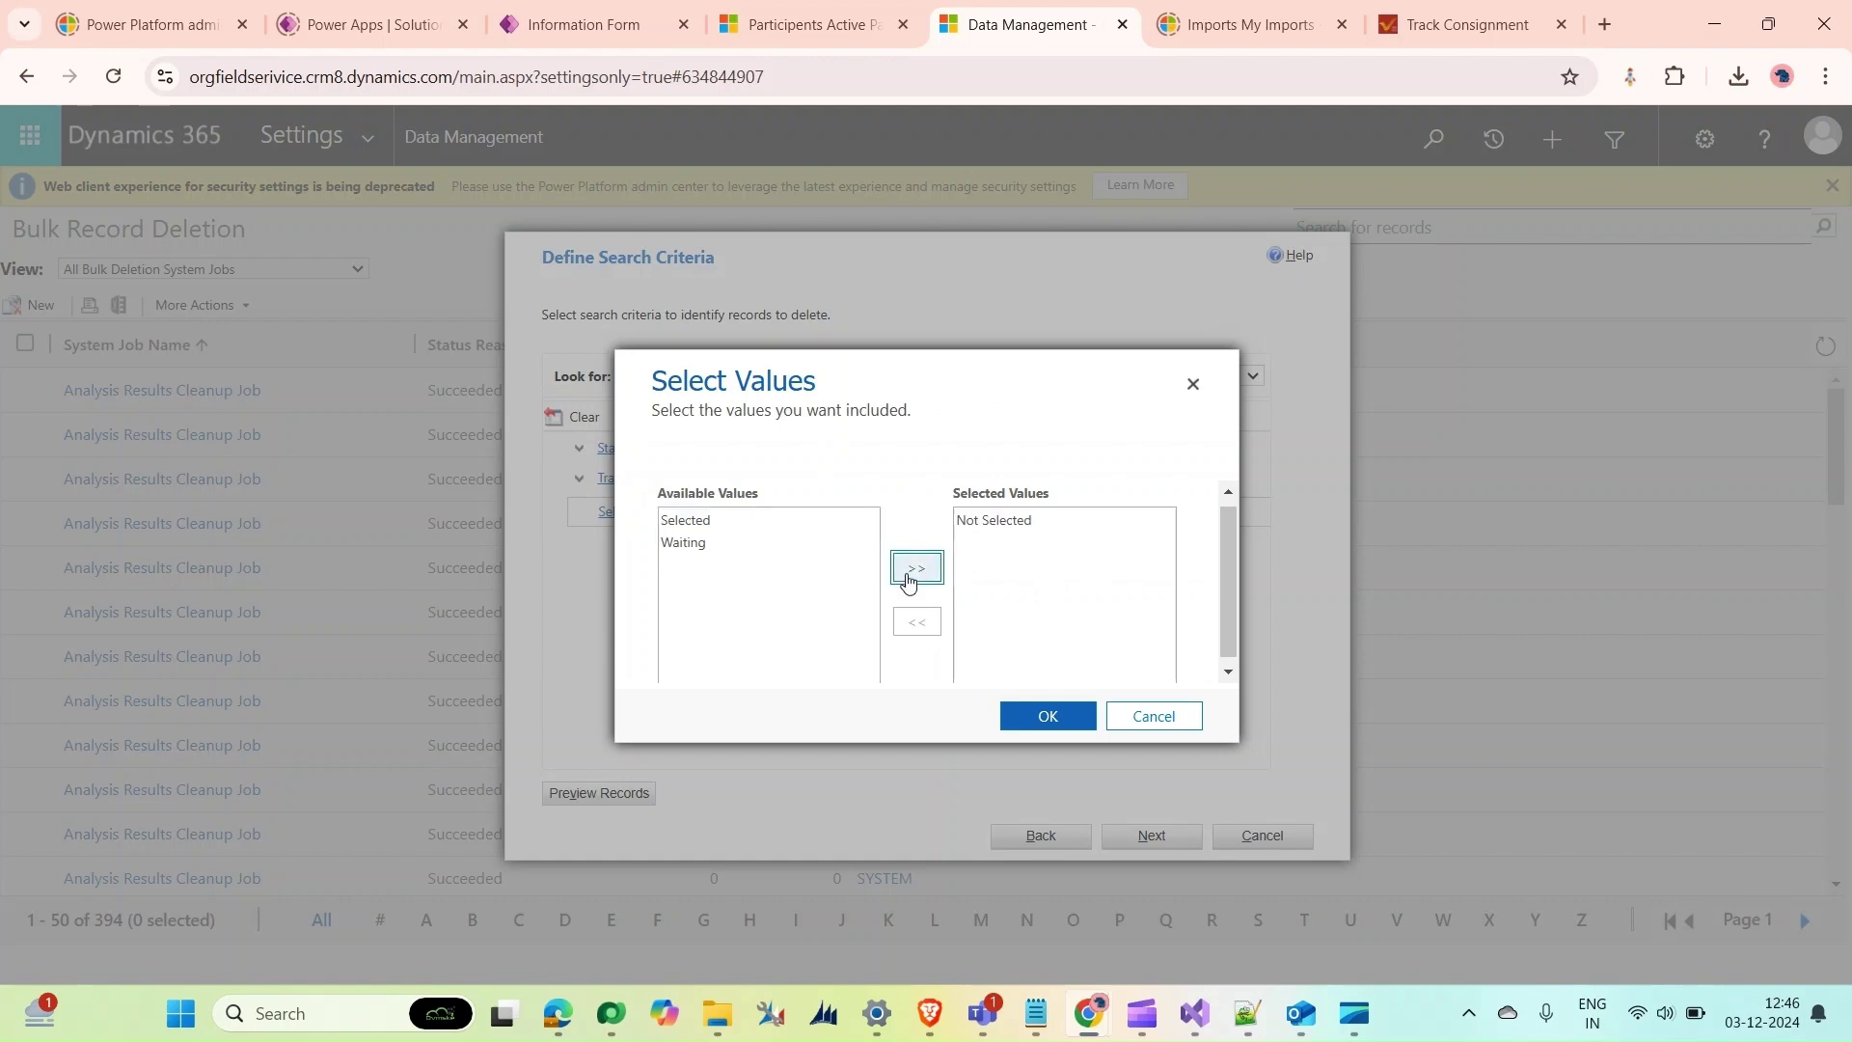
{"action": "left_click", "coordinate": [1049, 719]}
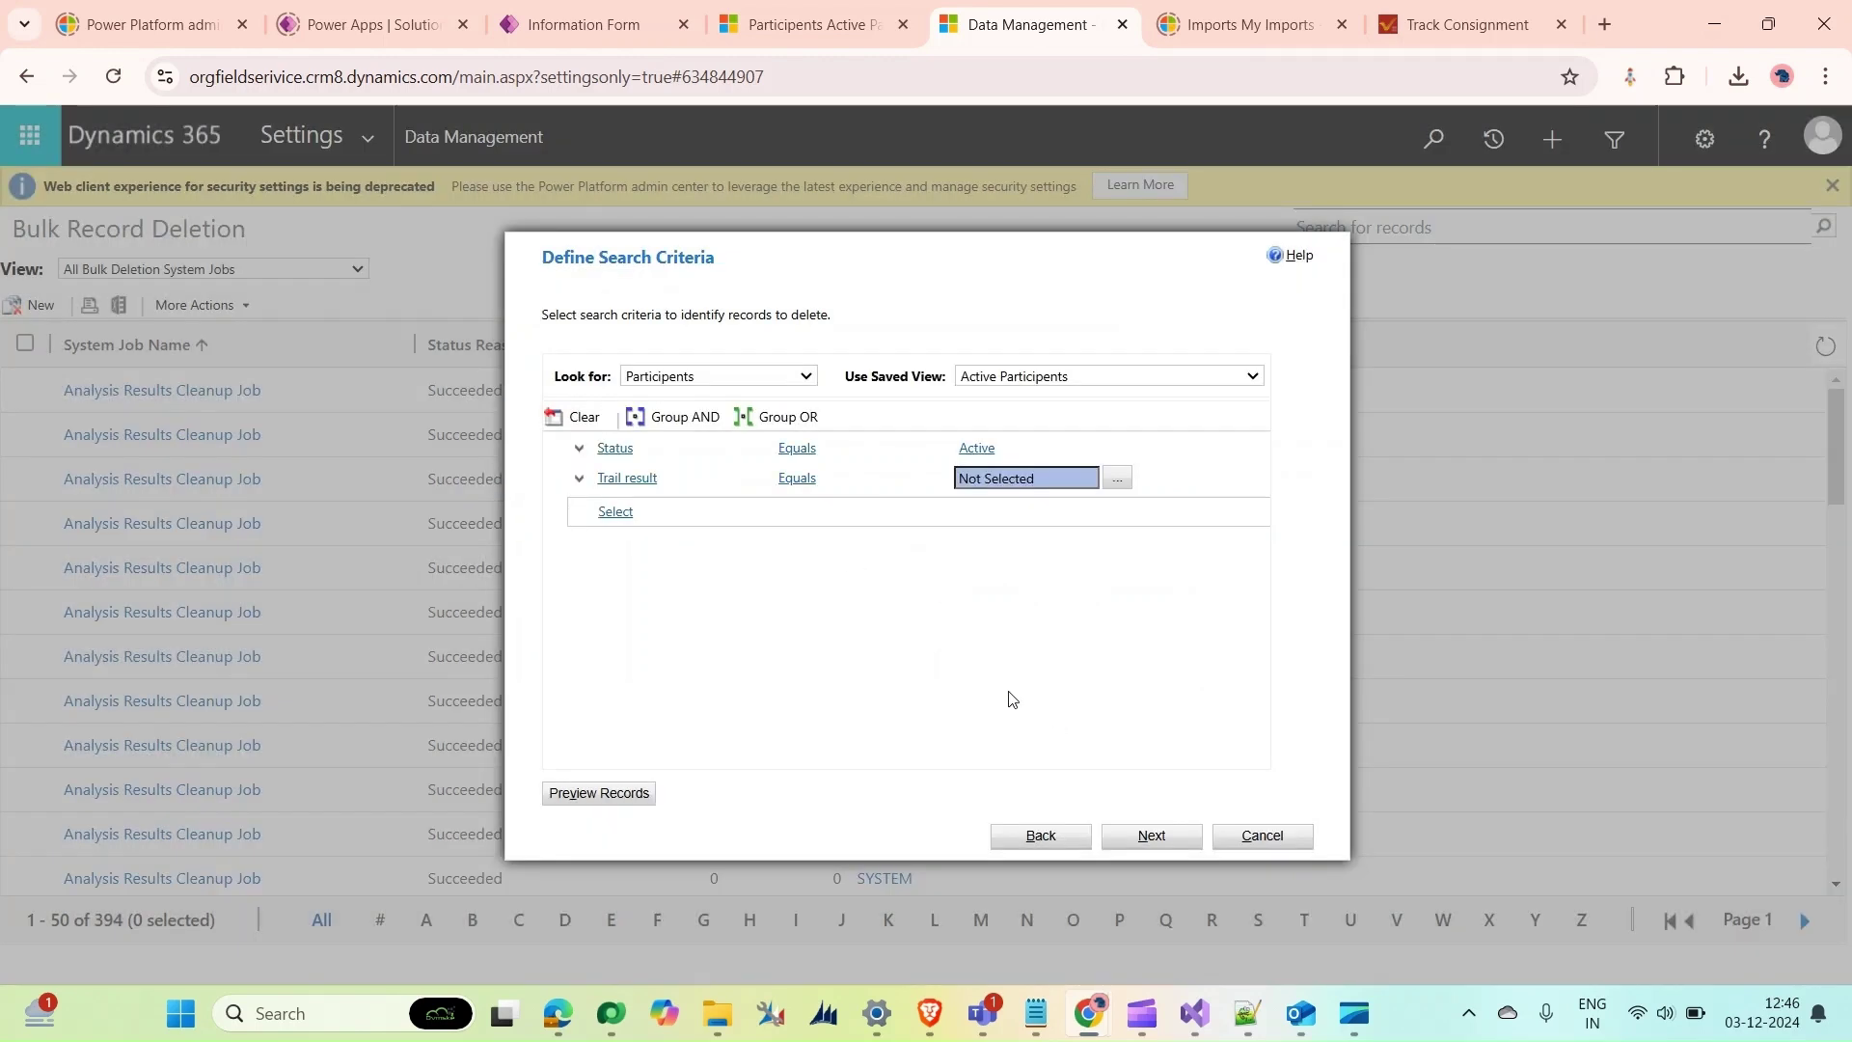
{"action": "left_click", "coordinate": [1136, 838]}
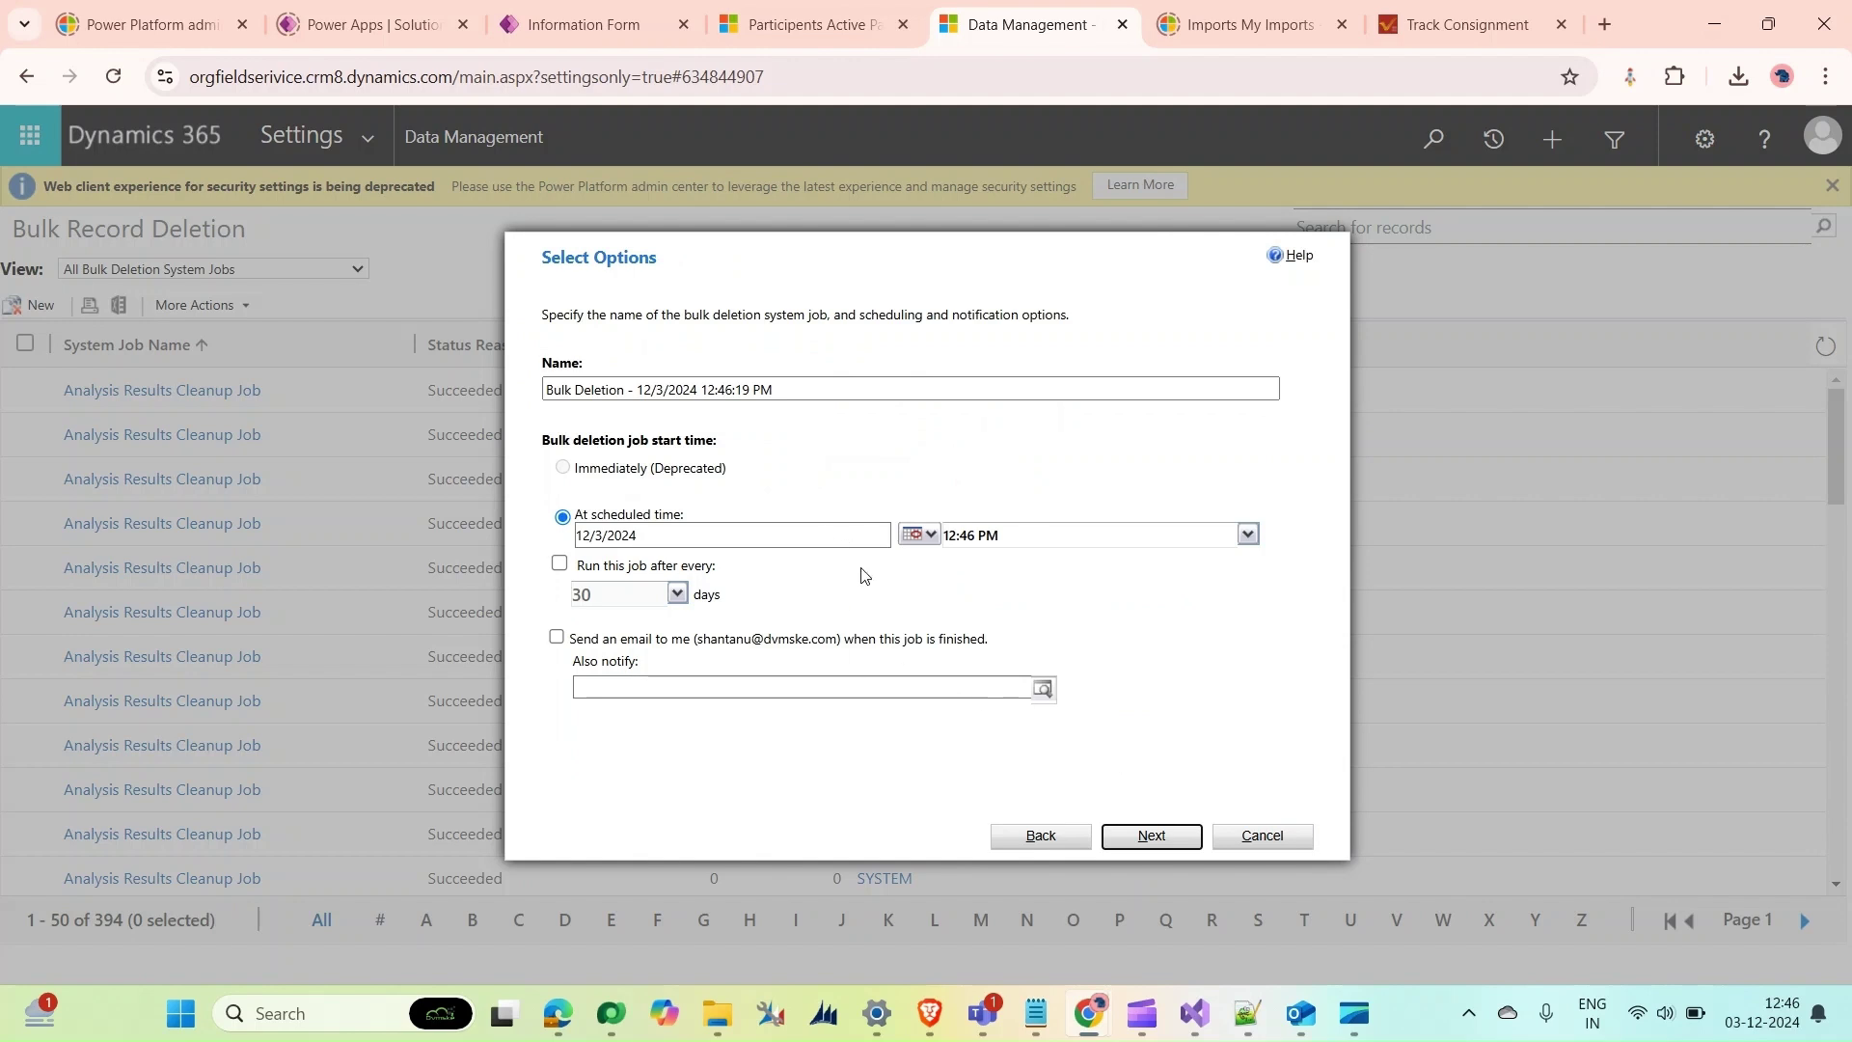
Set the job to start at 12:00 AM and repeat every 7 days
{"action": "left_click", "coordinate": [1248, 534]}
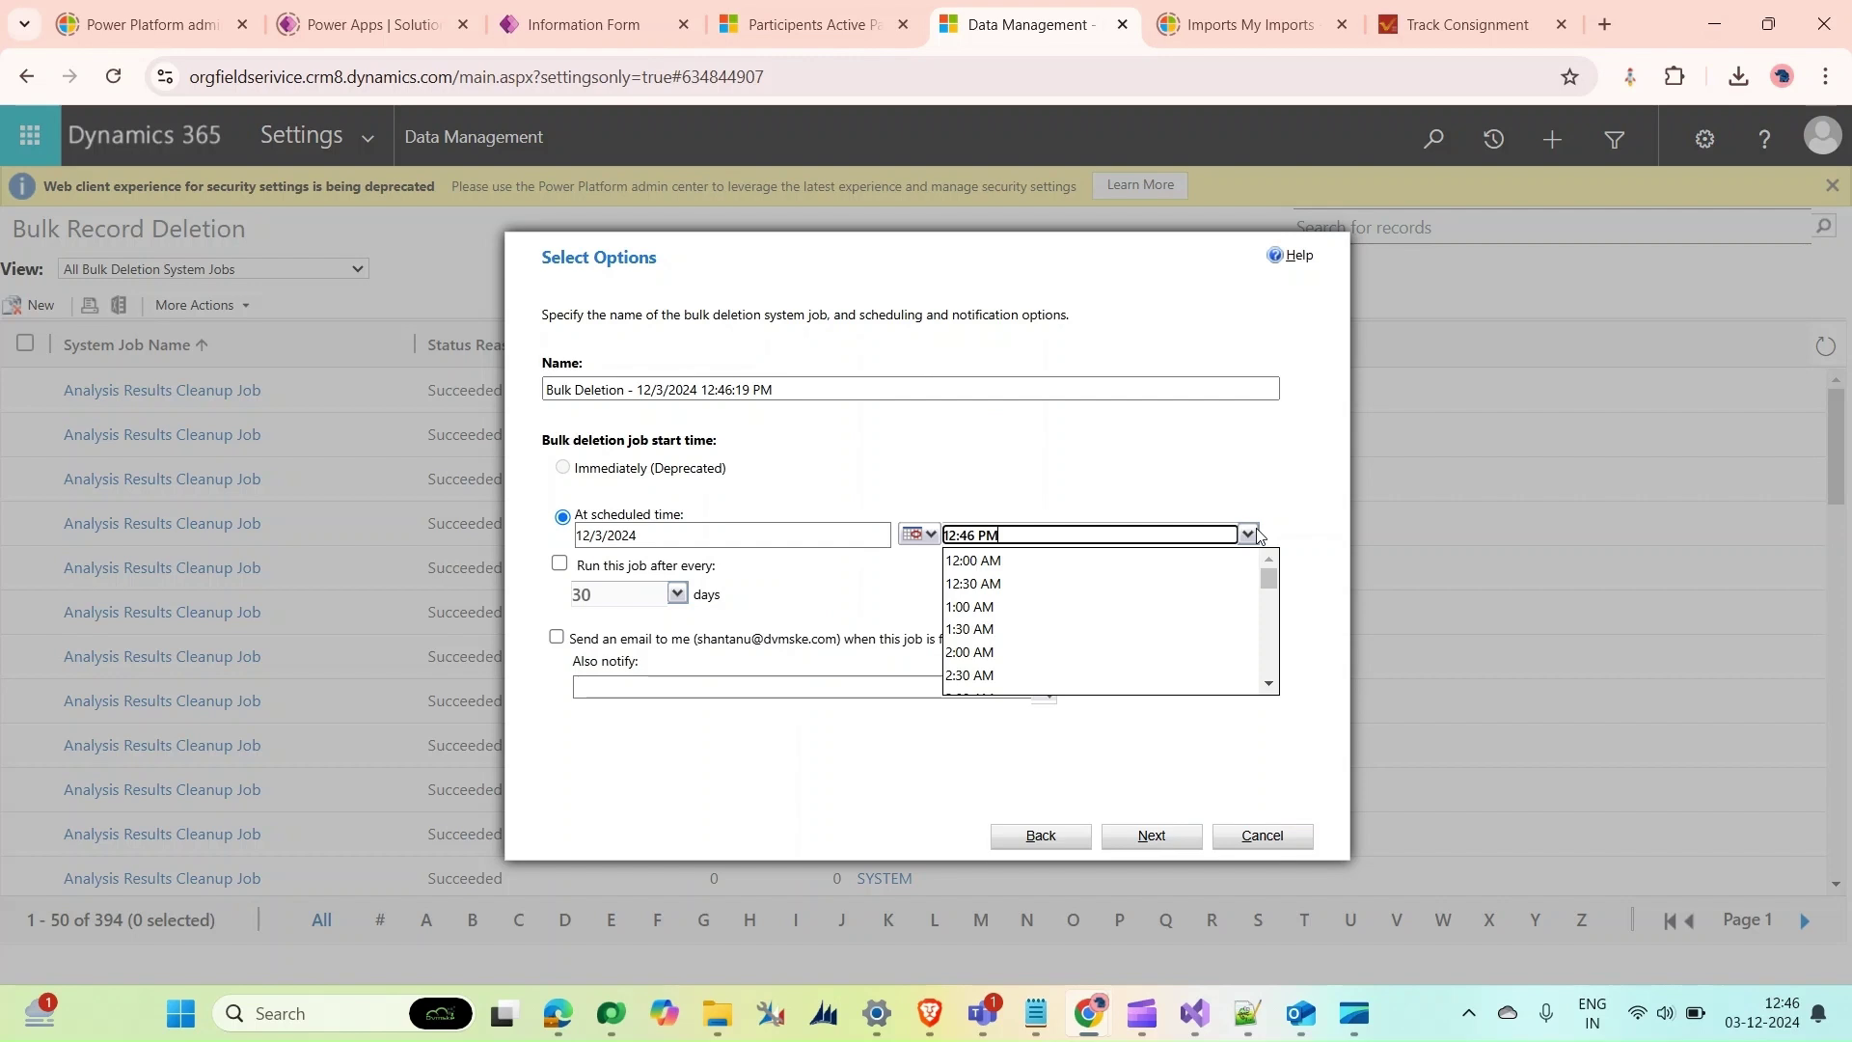
{"action": "scroll", "coordinate": [1057, 616], "scroll_direction": "up", "scroll_amount": 5}
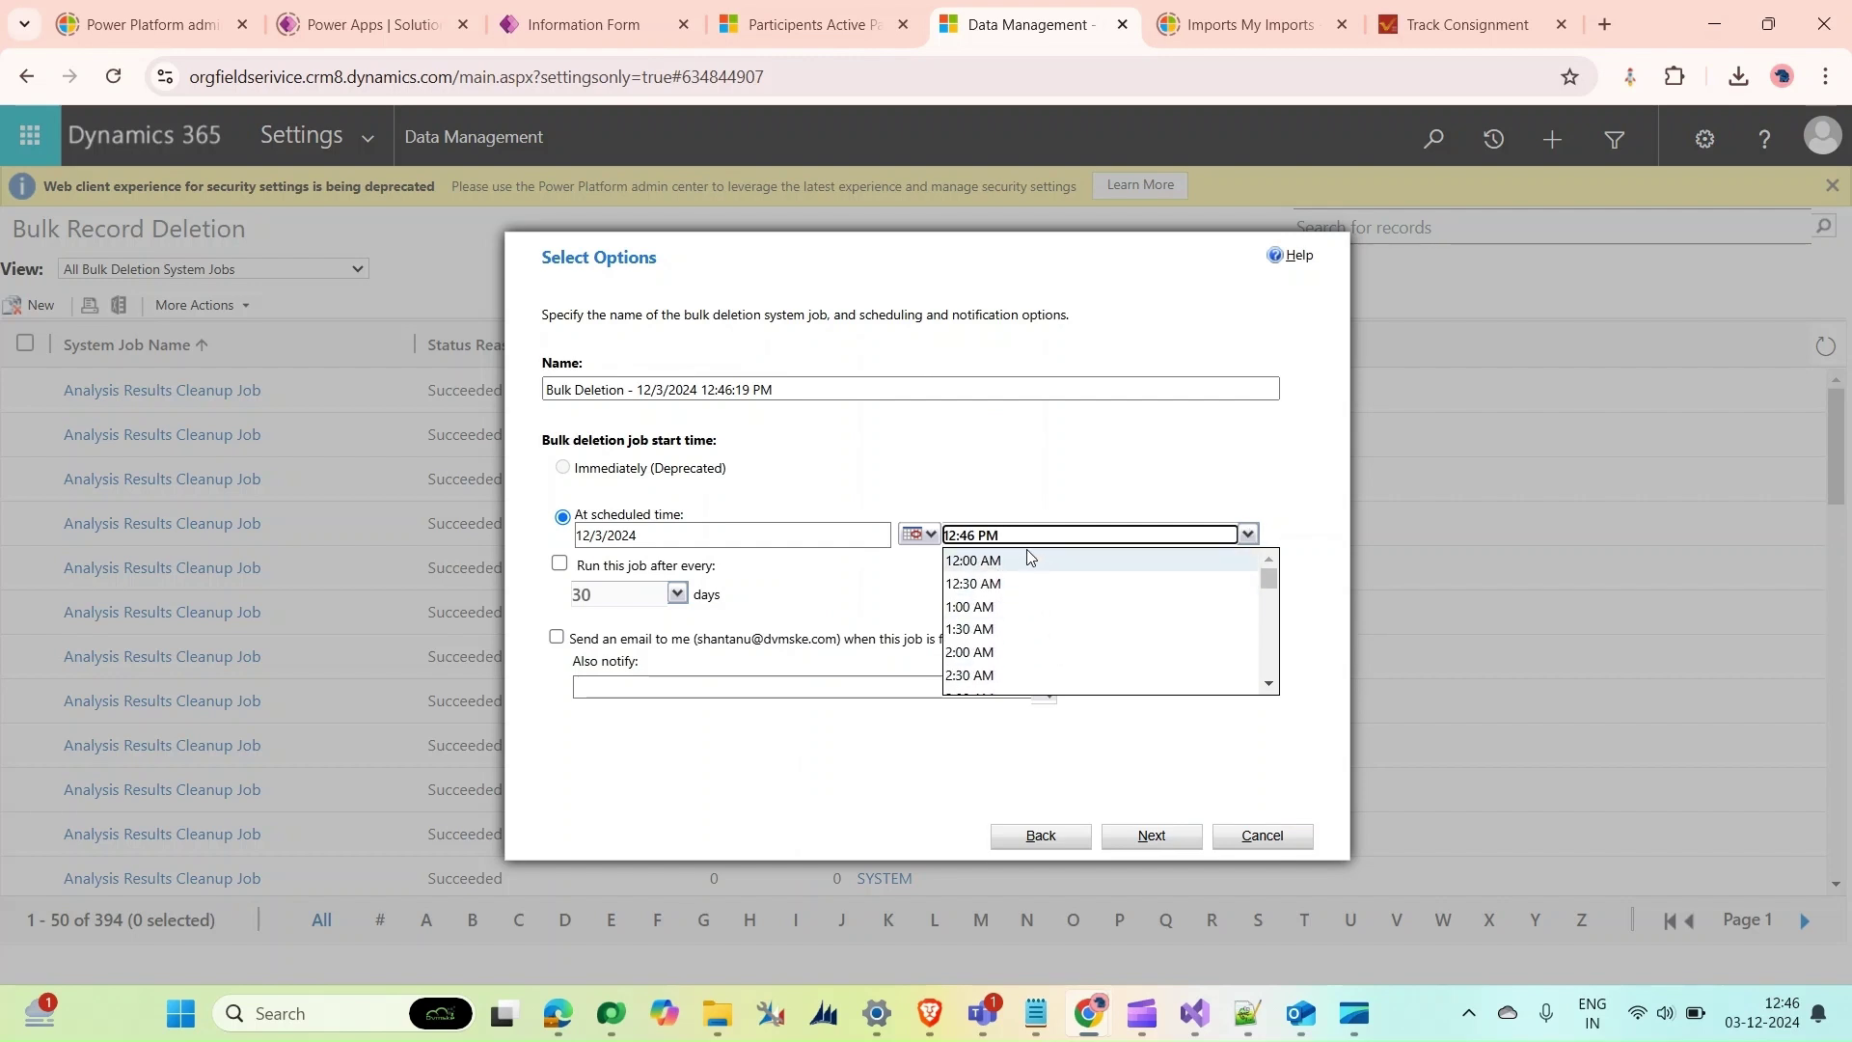
{"action": "left_click", "coordinate": [1025, 562]}
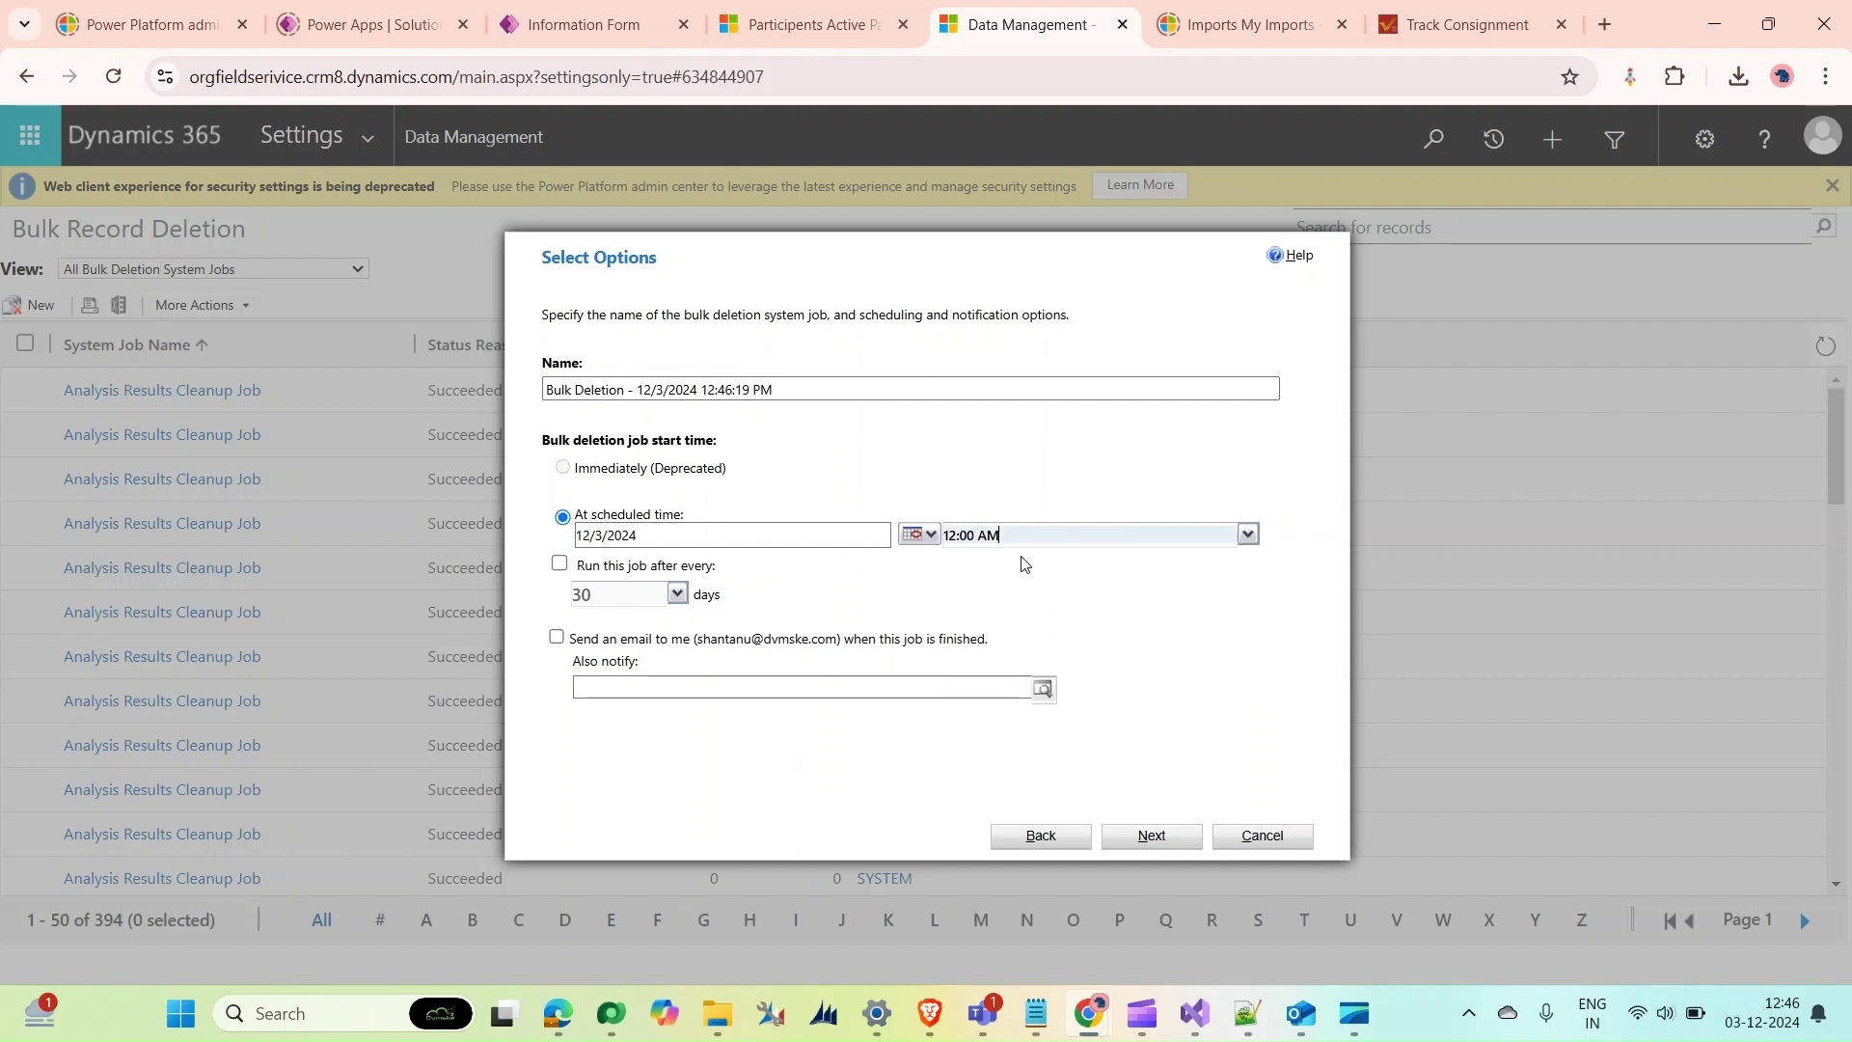
{"action": "left_click", "coordinate": [674, 606]}
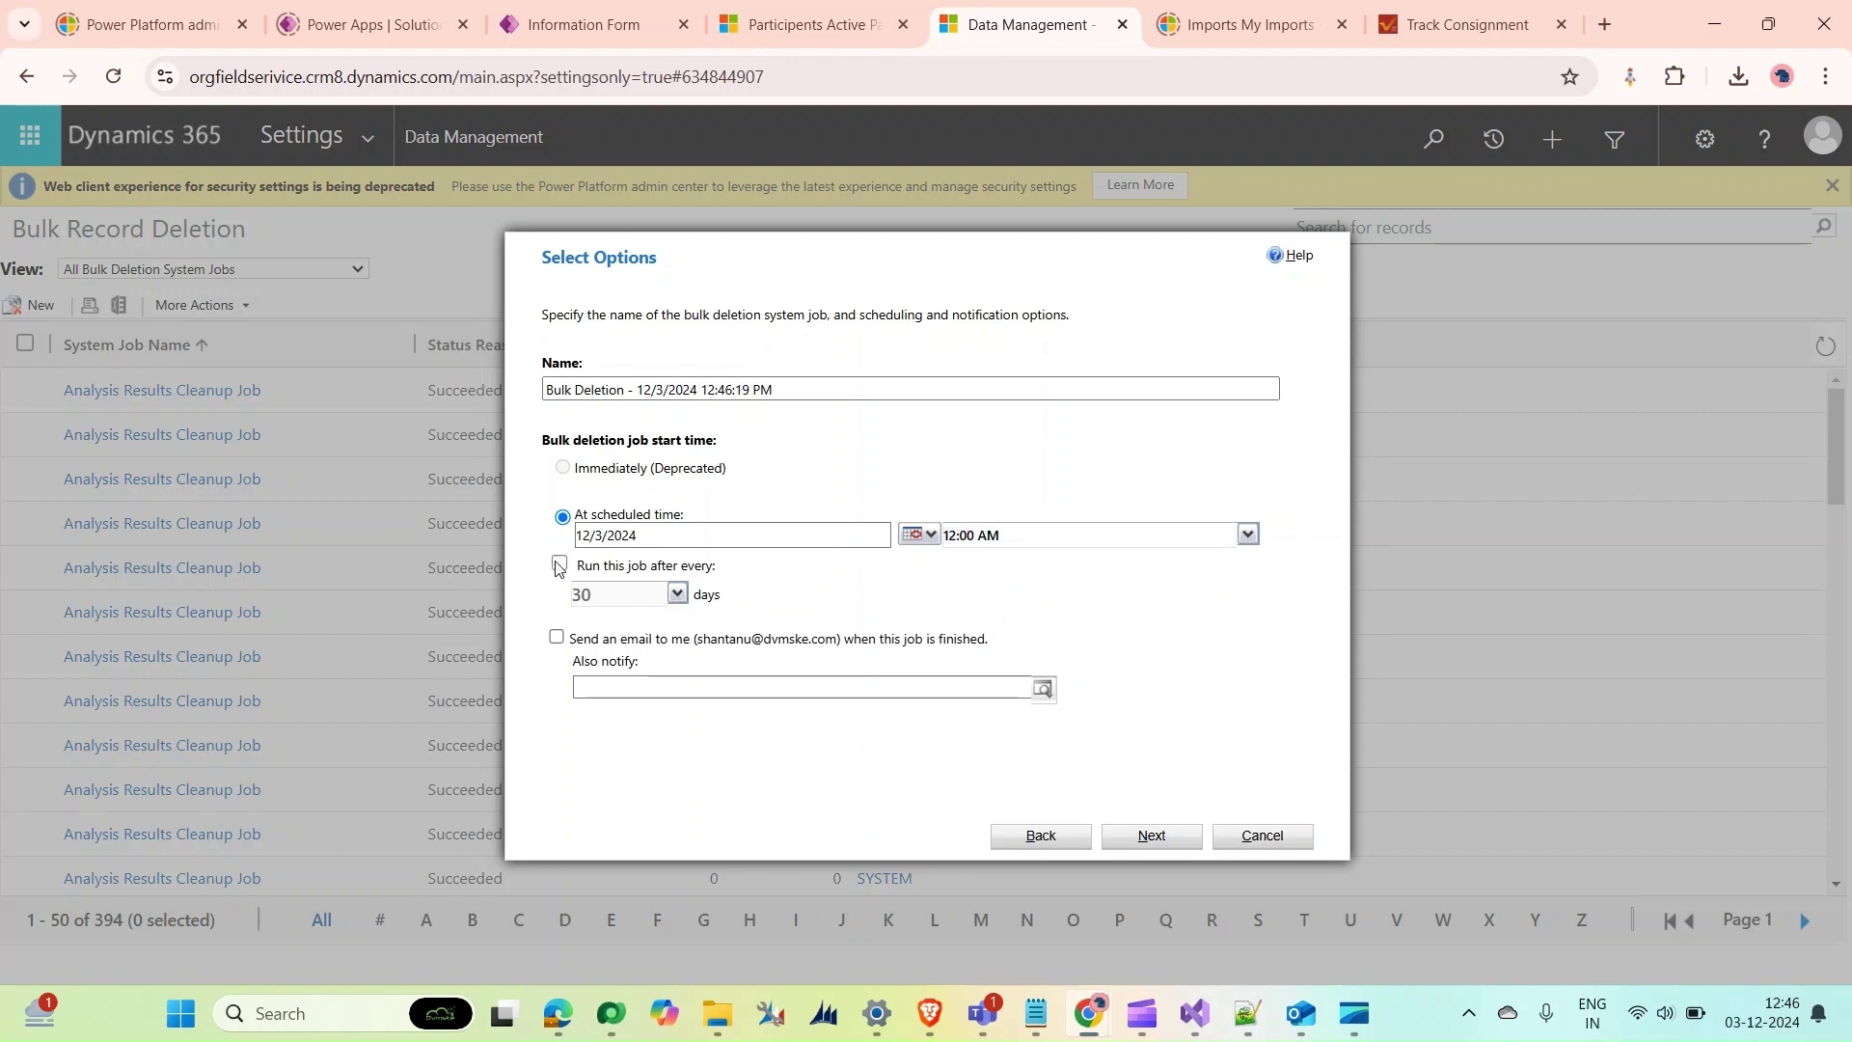
{"action": "left_click", "coordinate": [559, 565]}
{"action": "left_click", "coordinate": [678, 593]}
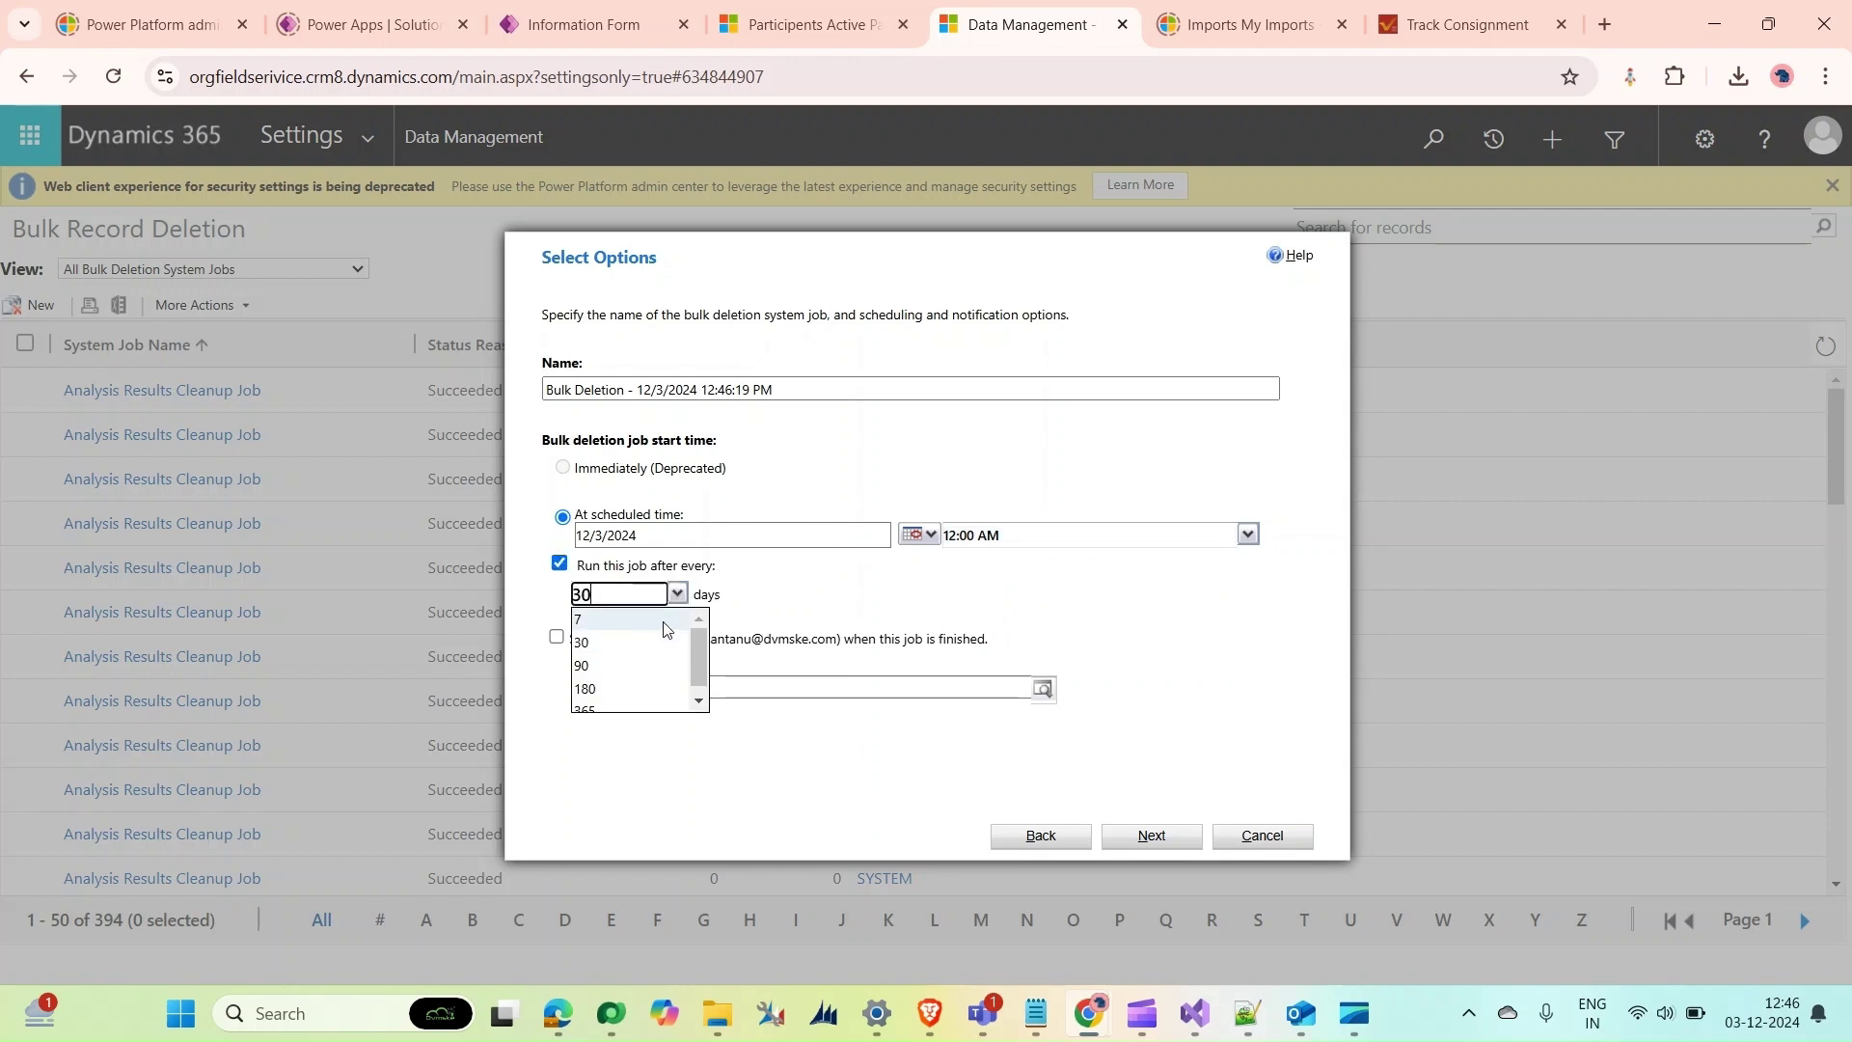
{"action": "left_click", "coordinate": [666, 621]}
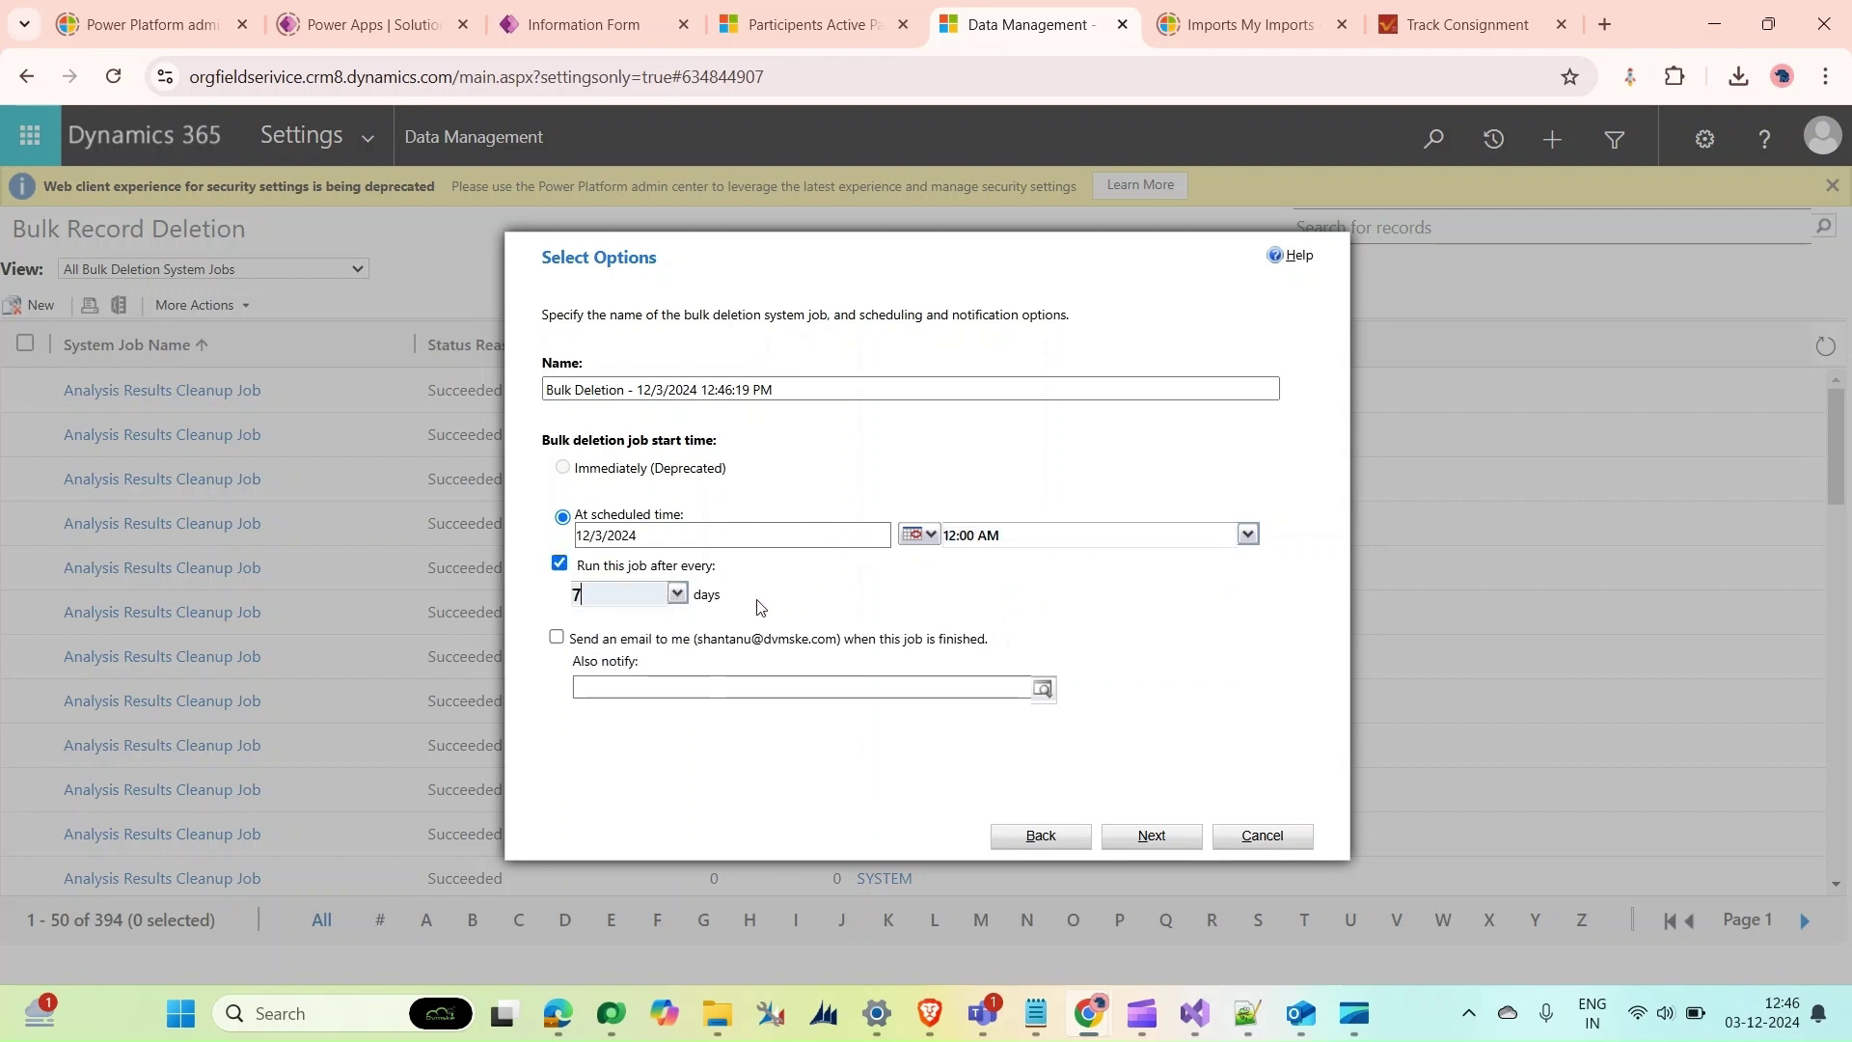
Send a completion e-mail to yourself and add one more user to notify
{"action": "left_click", "coordinate": [557, 639]}
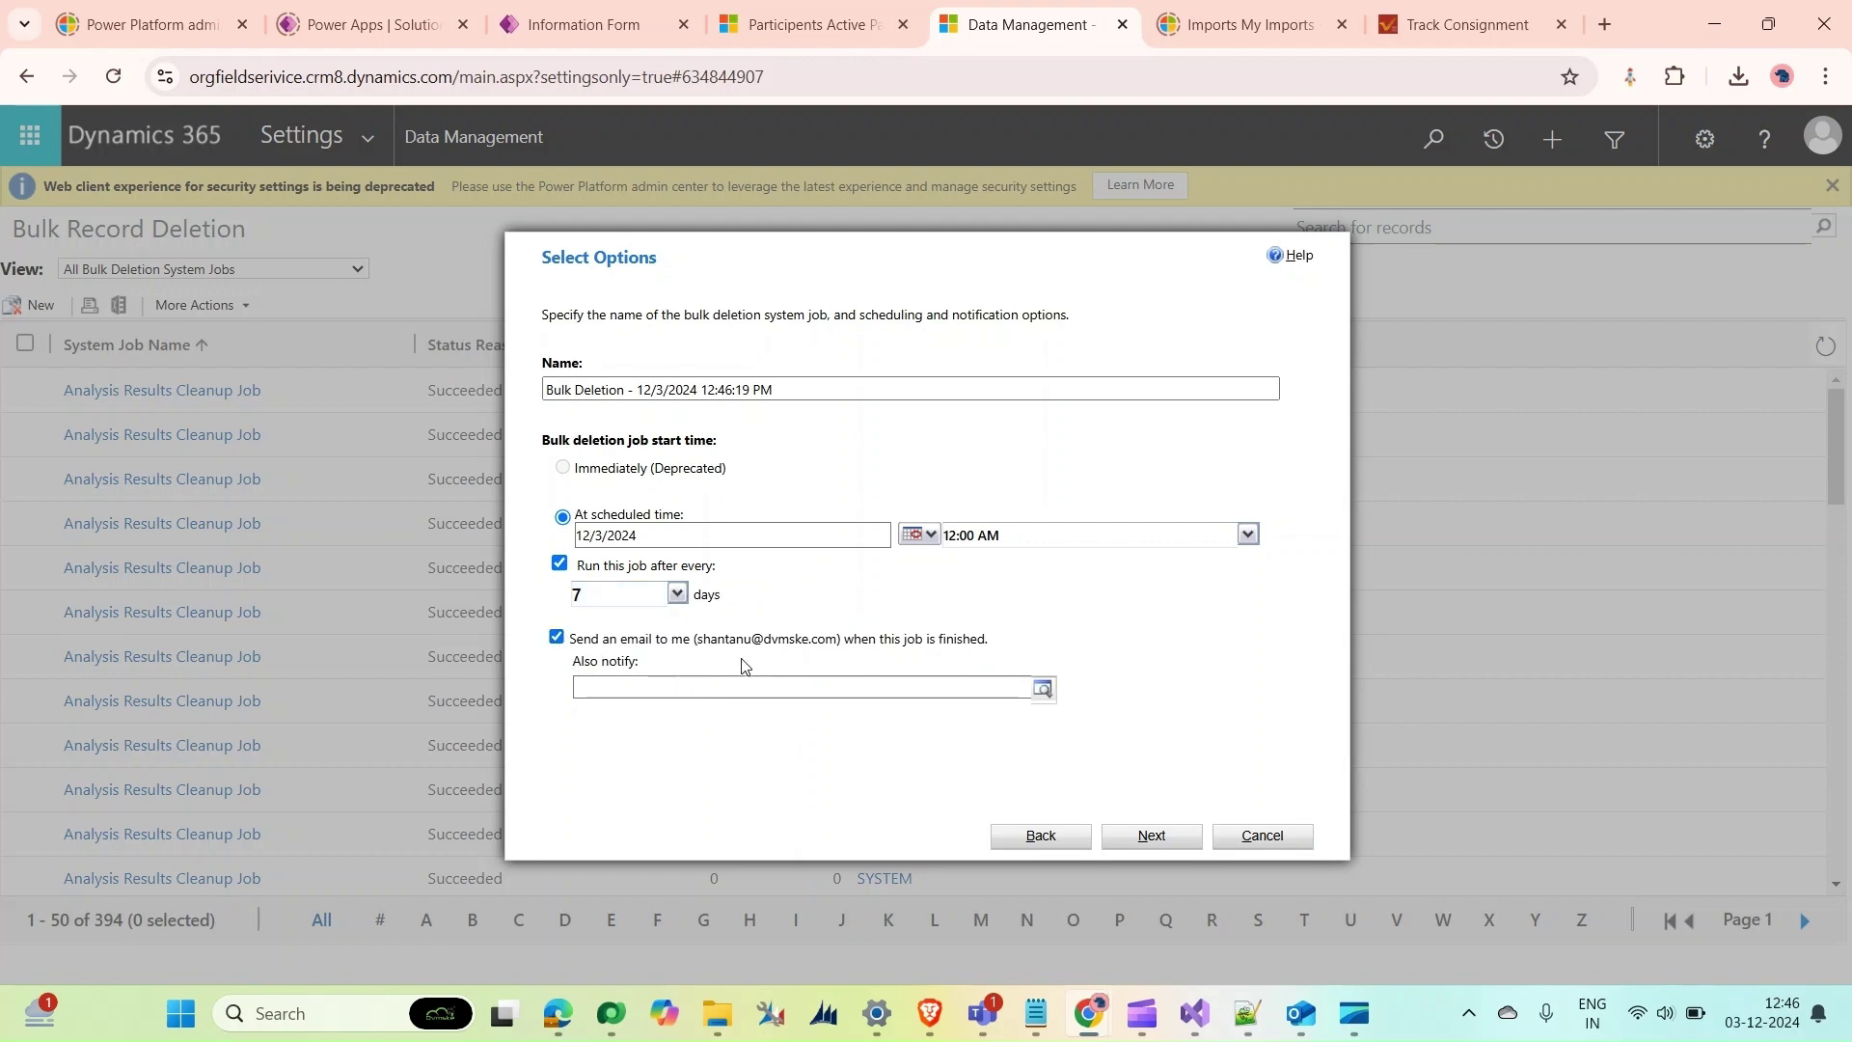
{"action": "left_click", "coordinate": [1042, 691]}
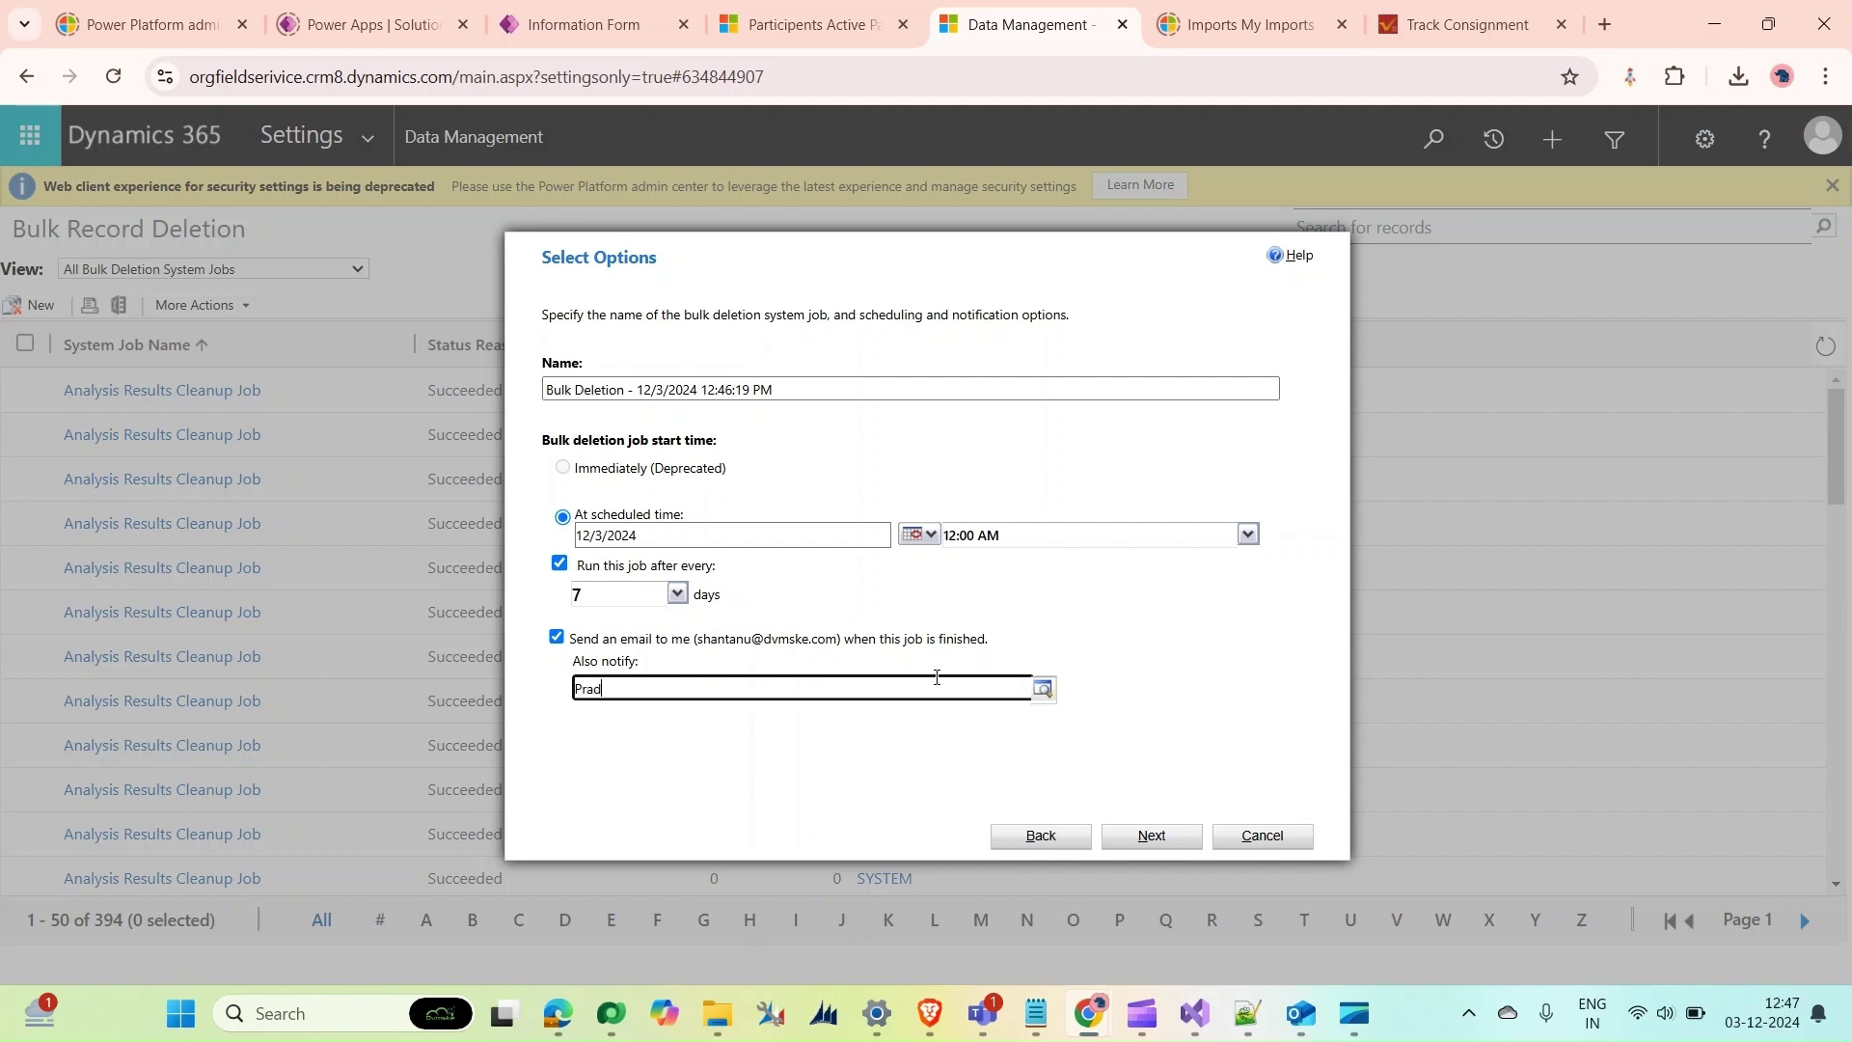
{"action": "type", "text": "Praduman"}
{"action": "left_click", "coordinate": [1044, 691]}
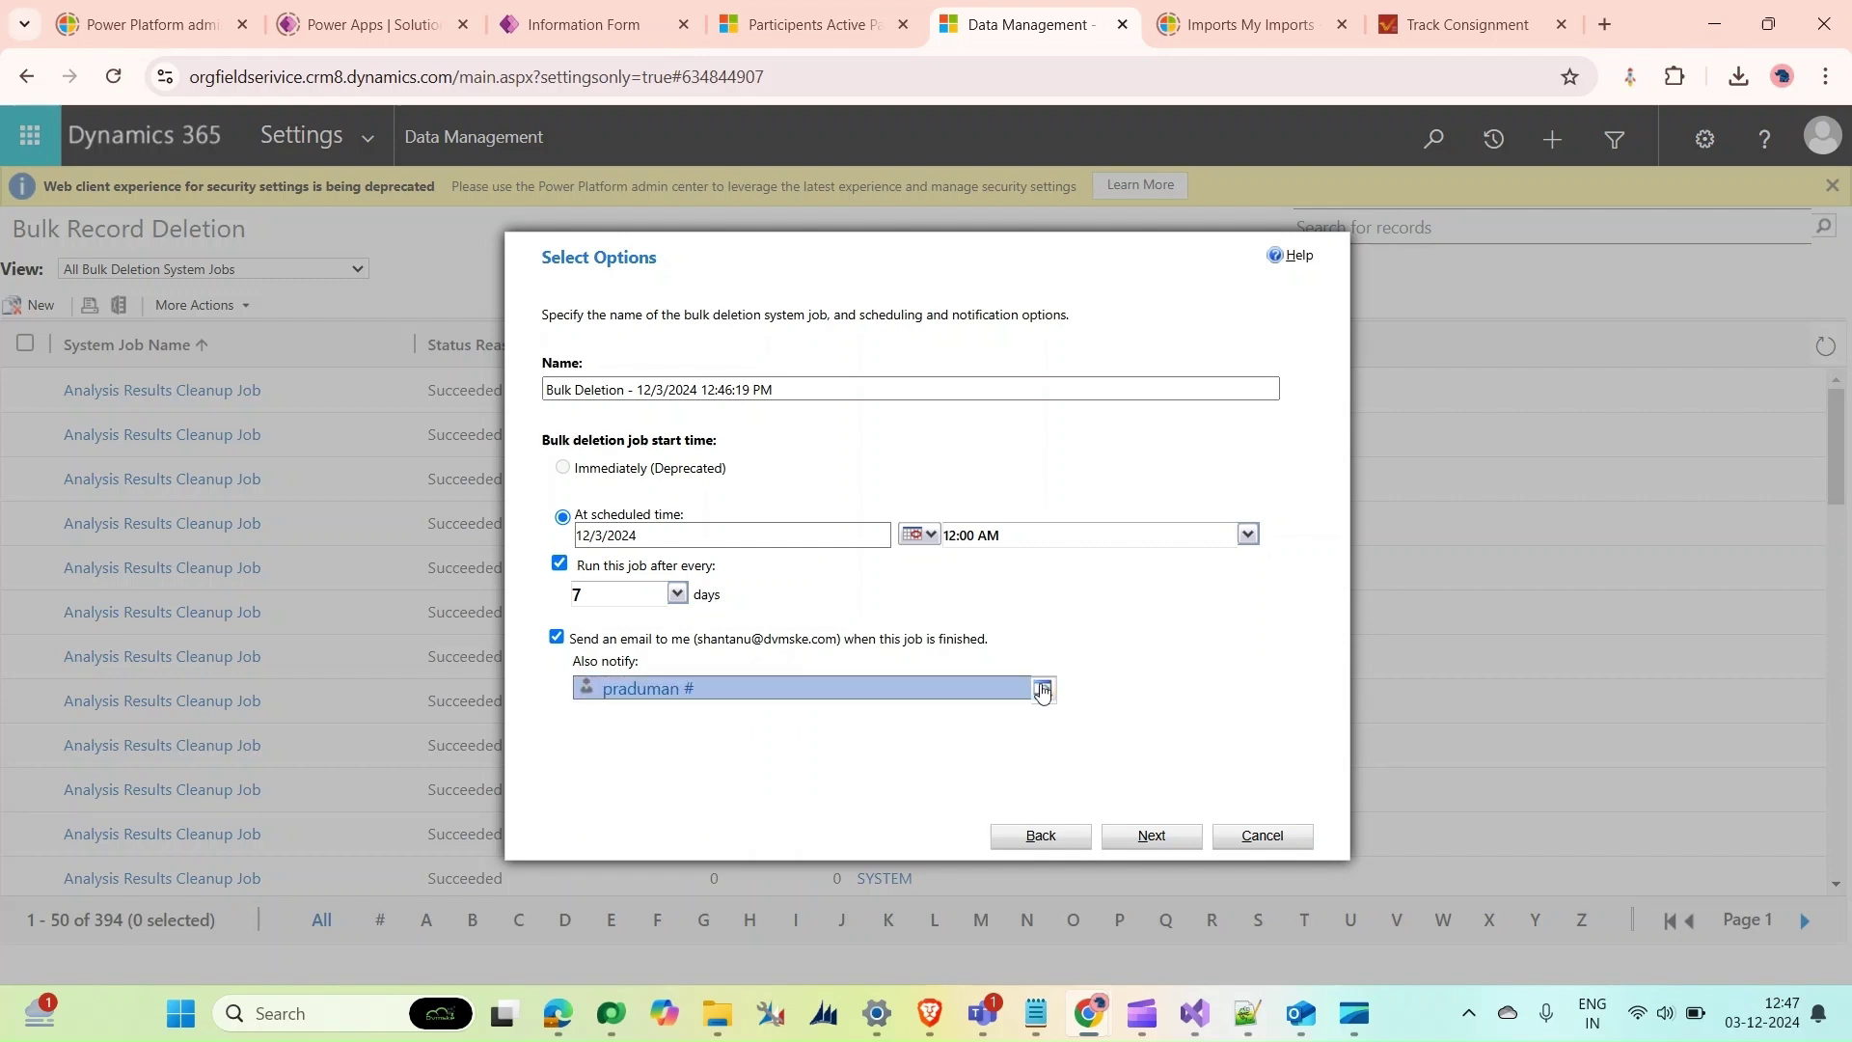
Try to continue the wizard, dismissing the start-time warning twice
{"action": "left_click", "coordinate": [1177, 837]}
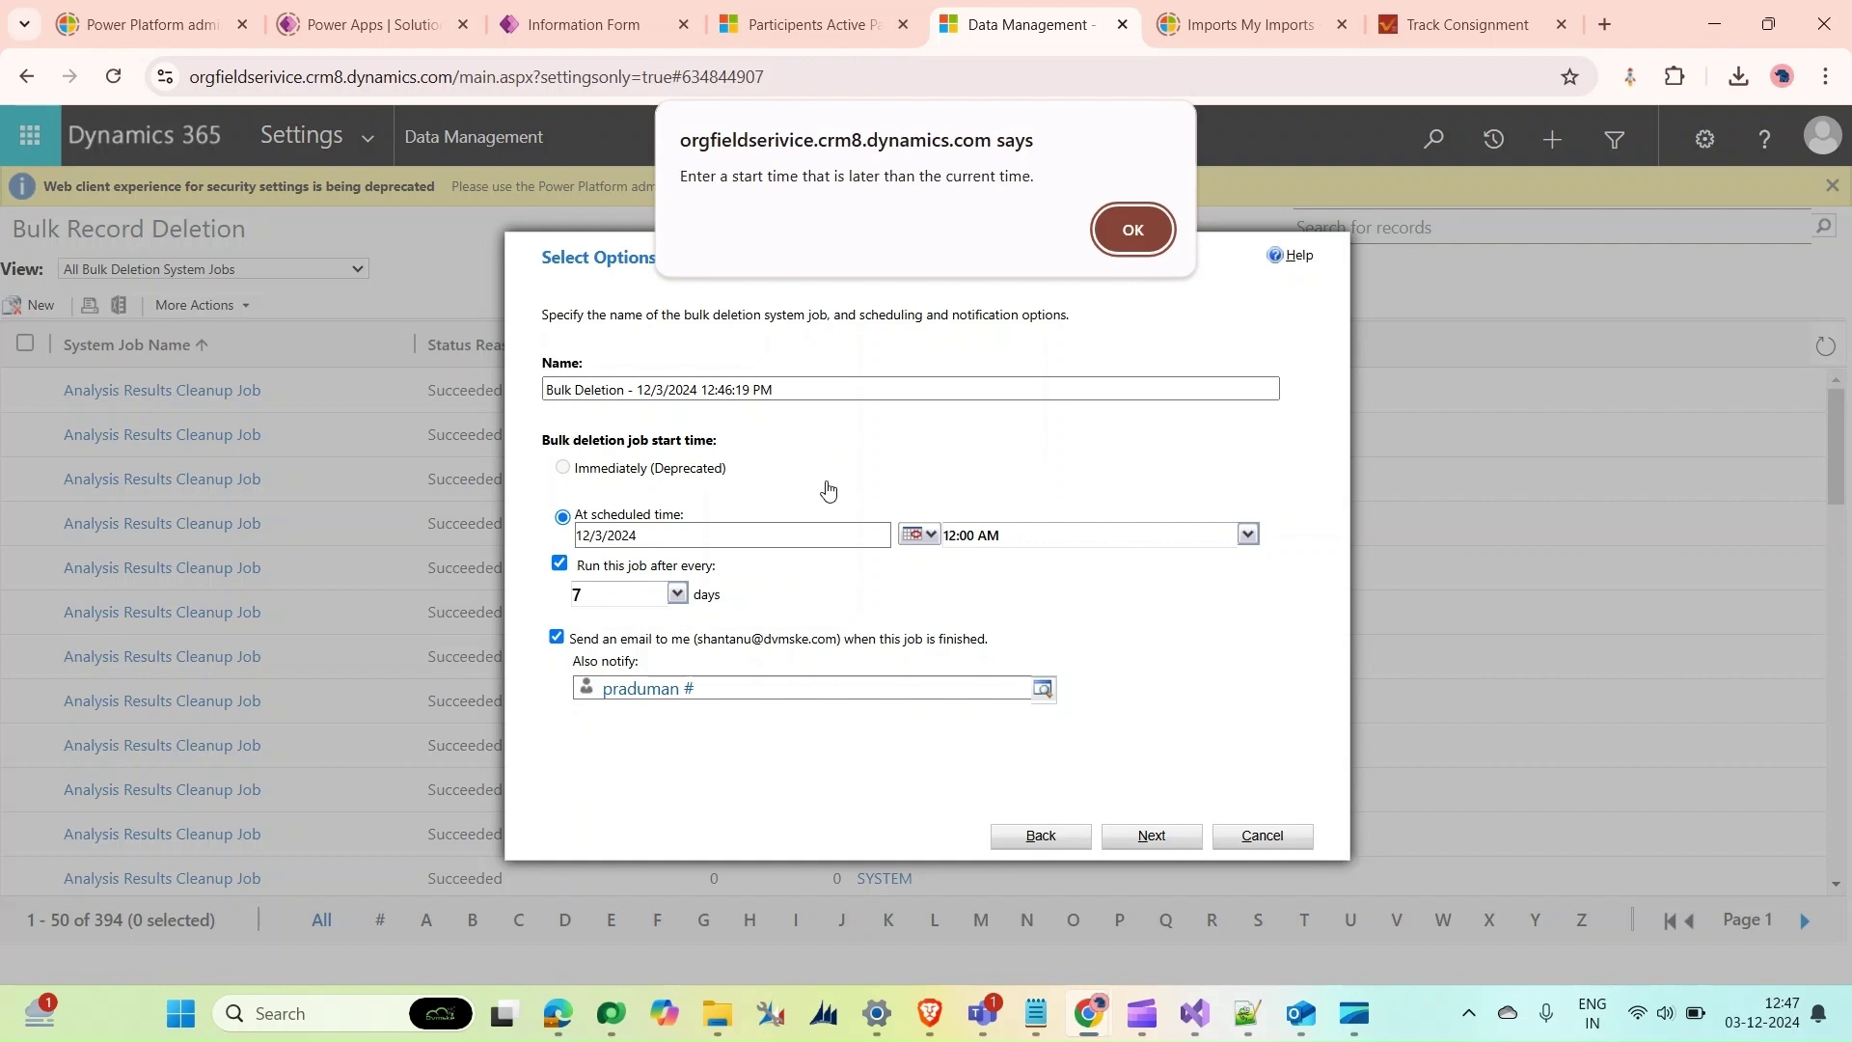
{"action": "left_click", "coordinate": [1131, 231]}
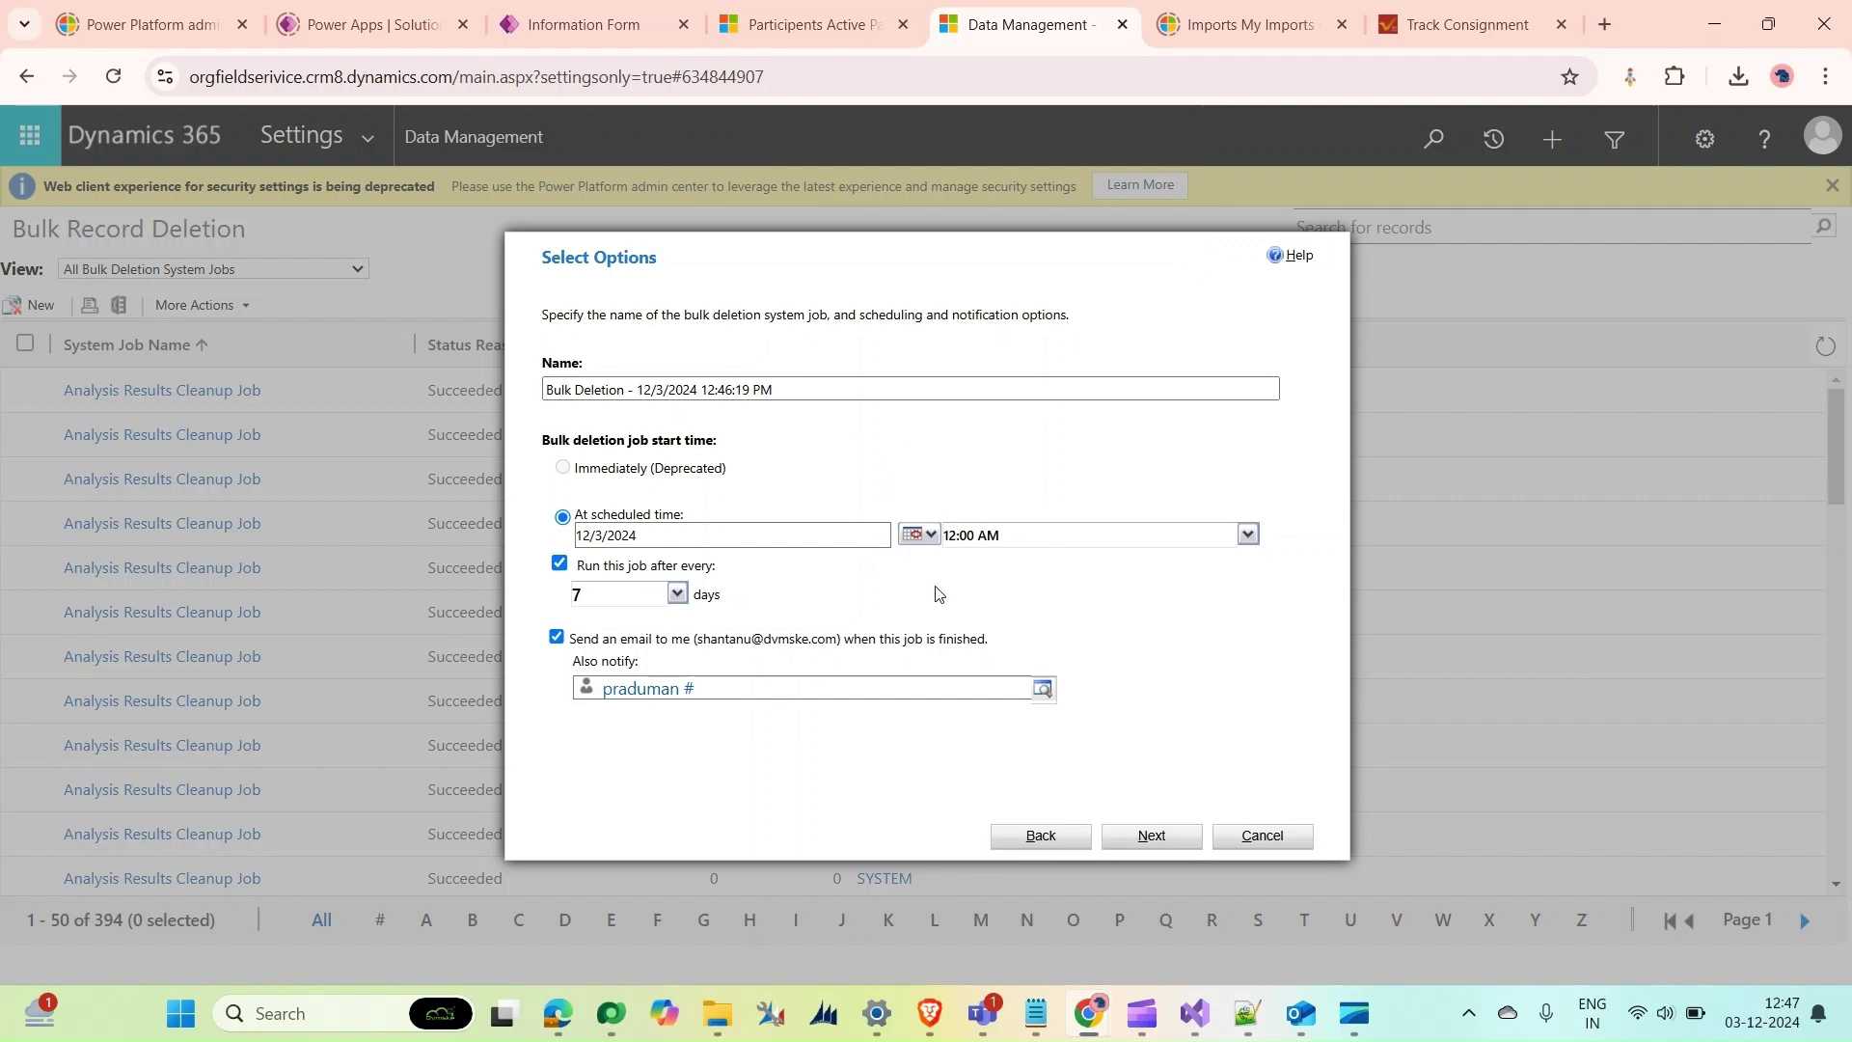
{"action": "left_click", "coordinate": [1132, 845]}
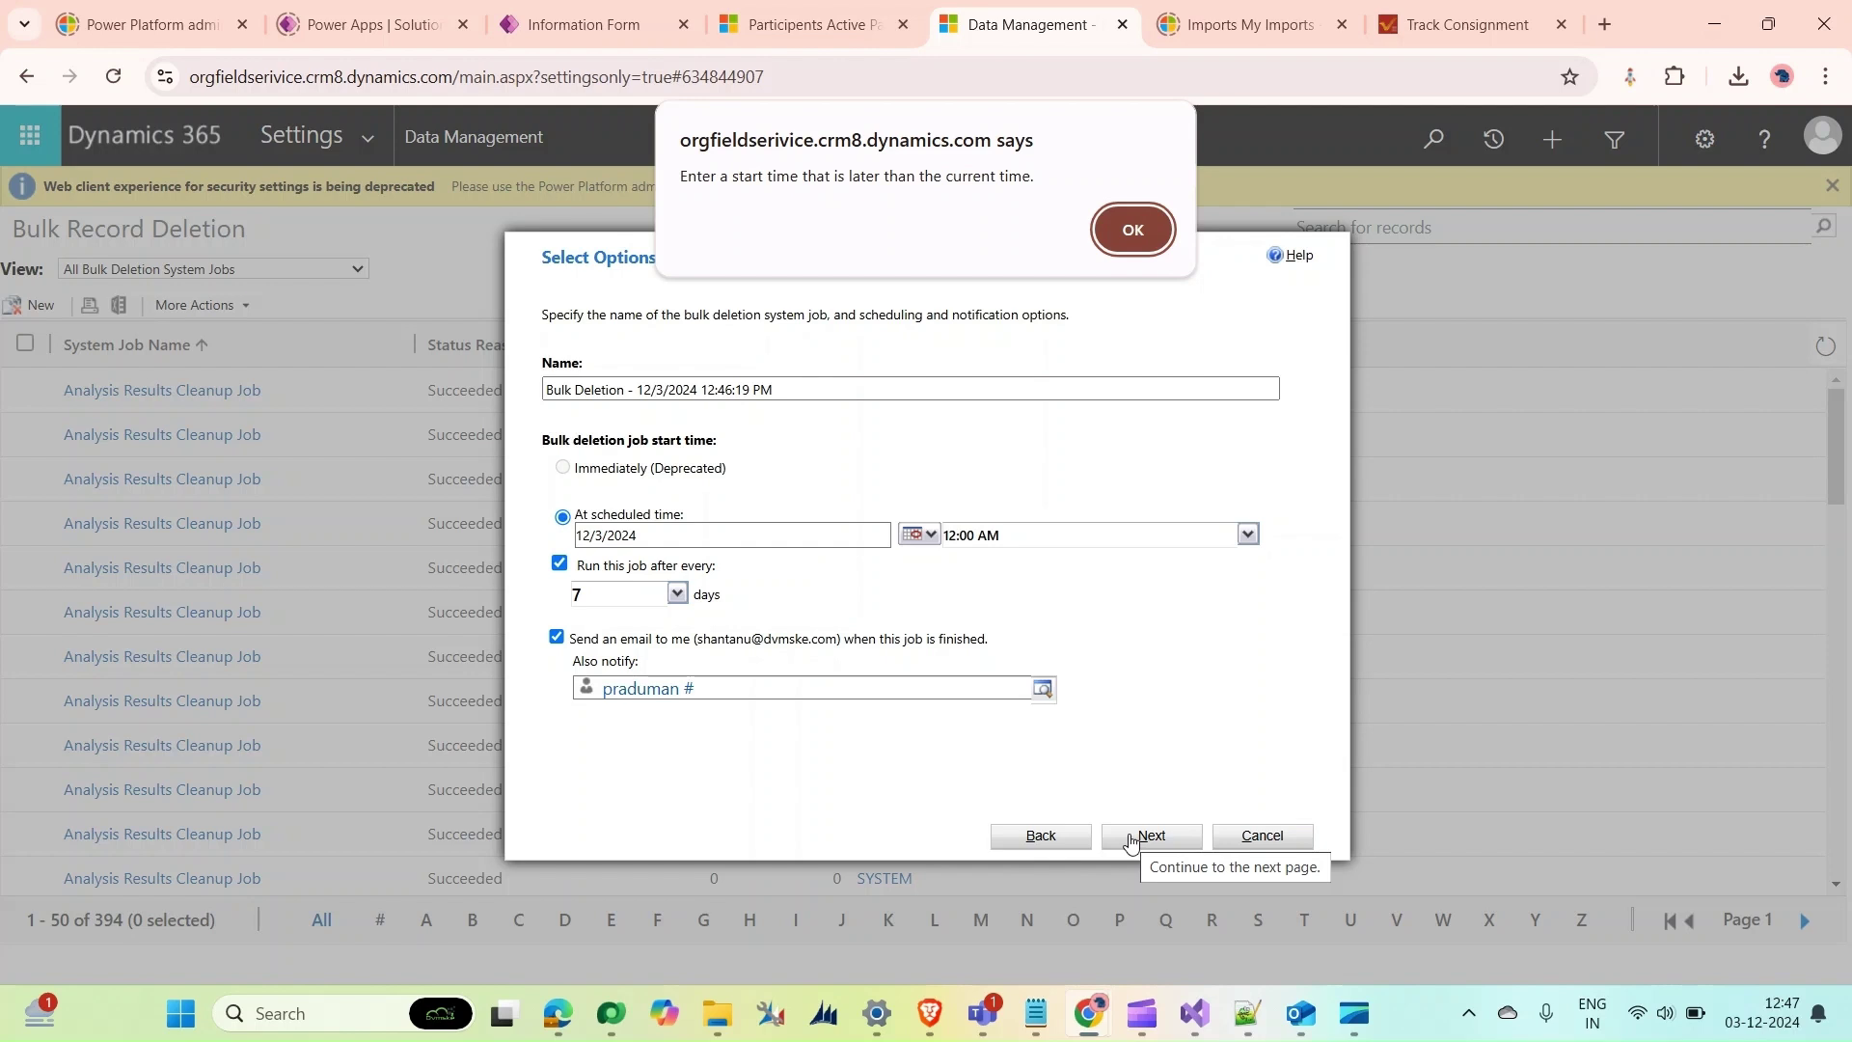
{"action": "left_click", "coordinate": [1115, 224]}
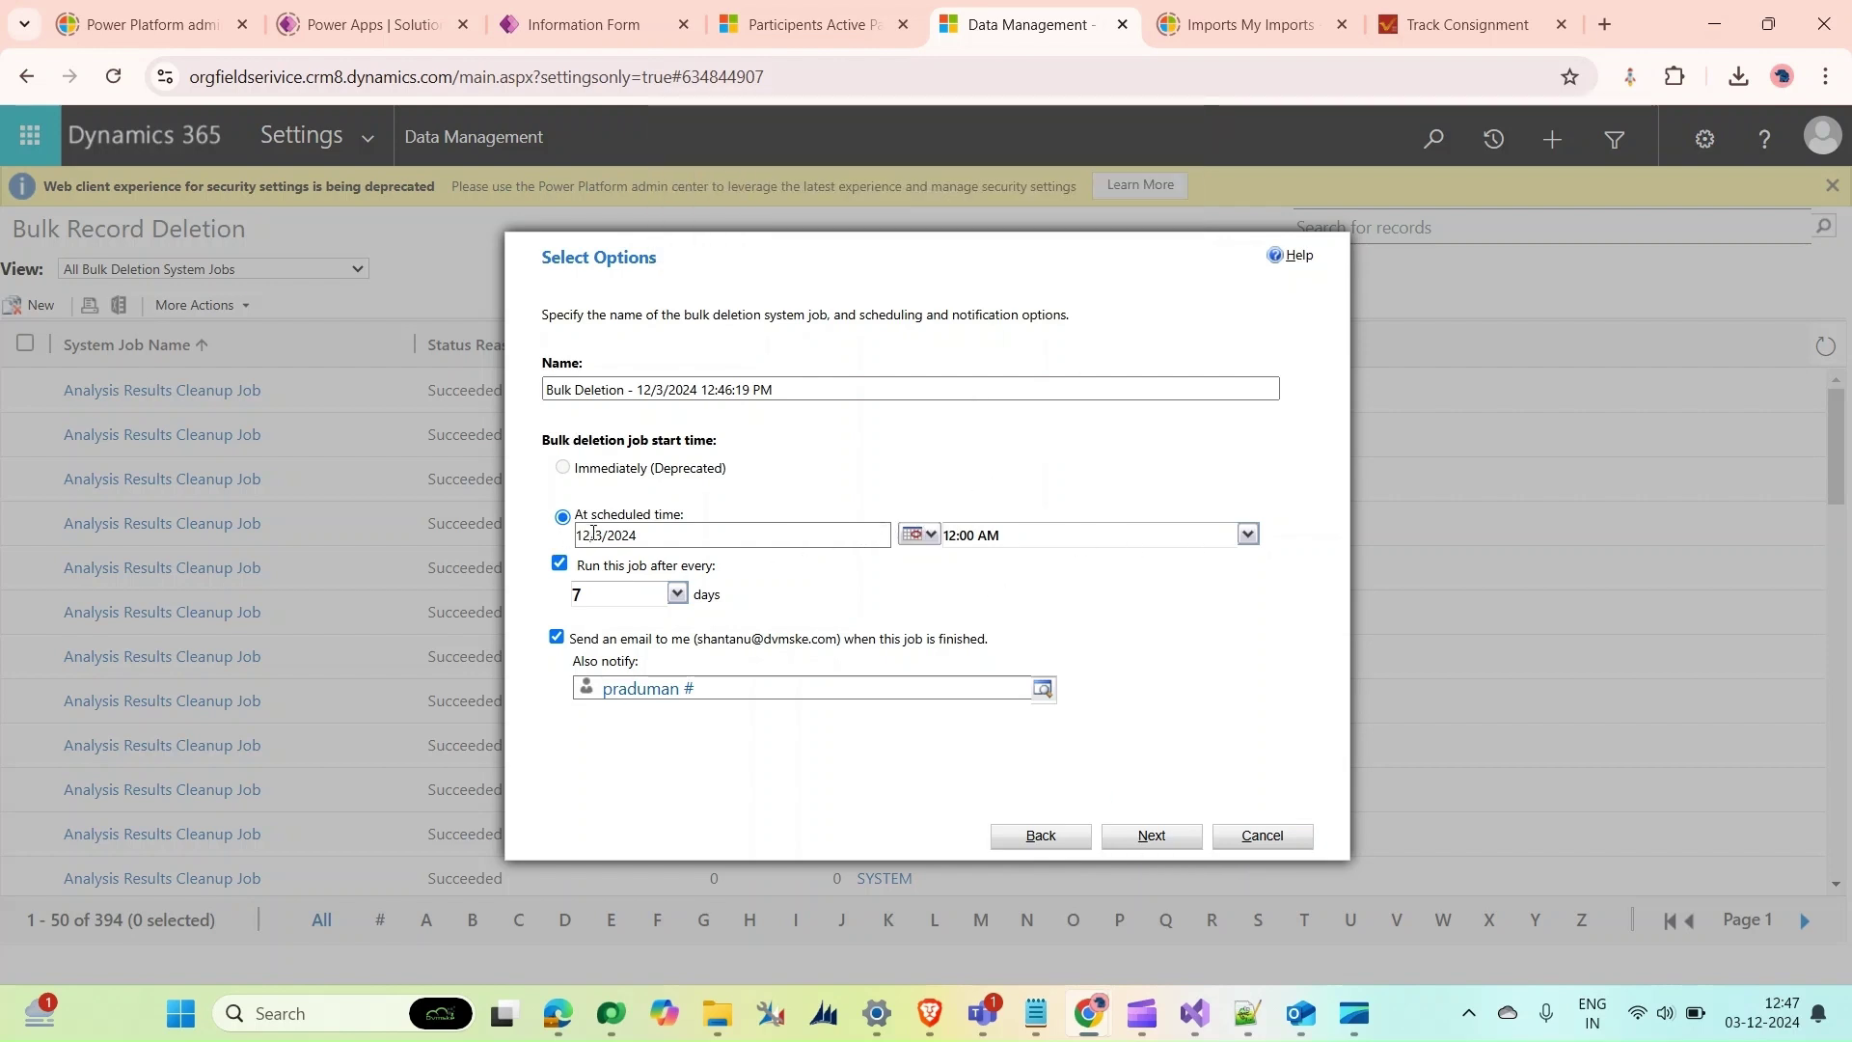
Change the start time to 1:00 PM and submit the bulk deletion job
{"action": "left_click", "coordinate": [1247, 533]}
{"action": "scroll", "coordinate": [1158, 610], "scroll_direction": "down", "scroll_amount": 8}
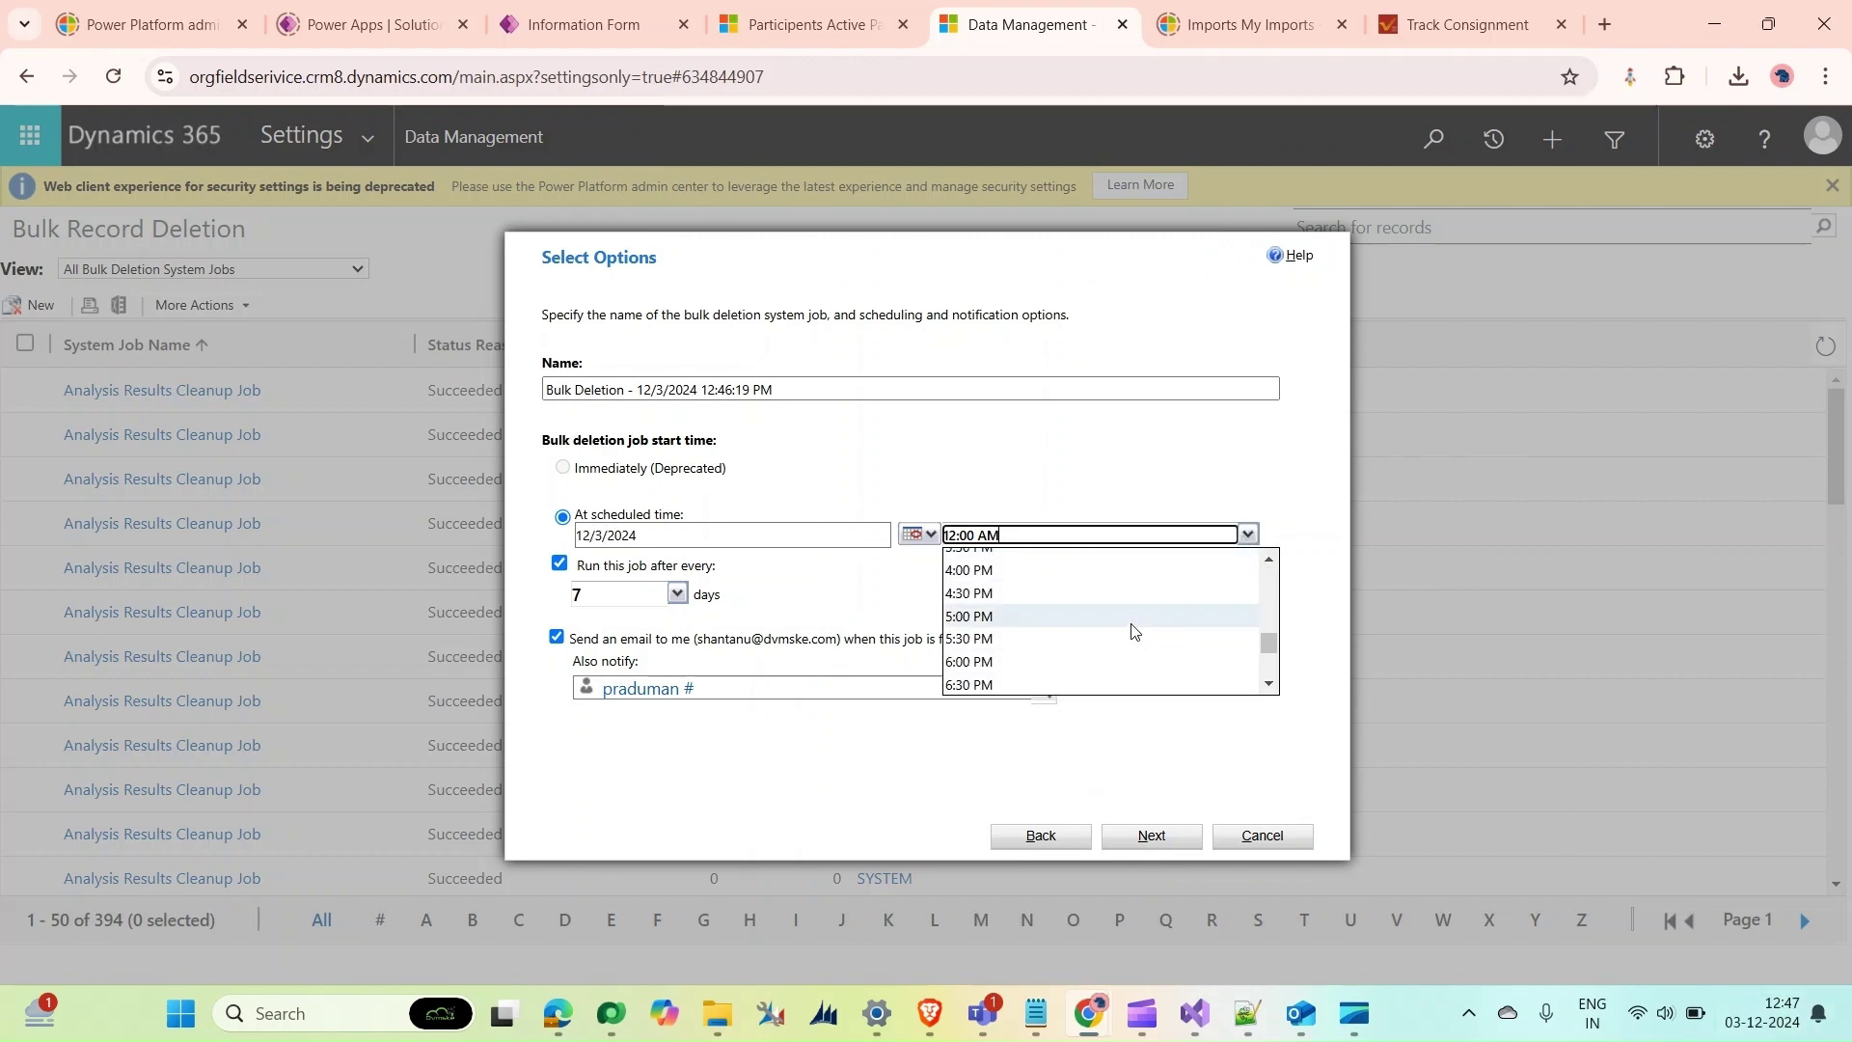
{"action": "left_click", "coordinate": [1069, 557]}
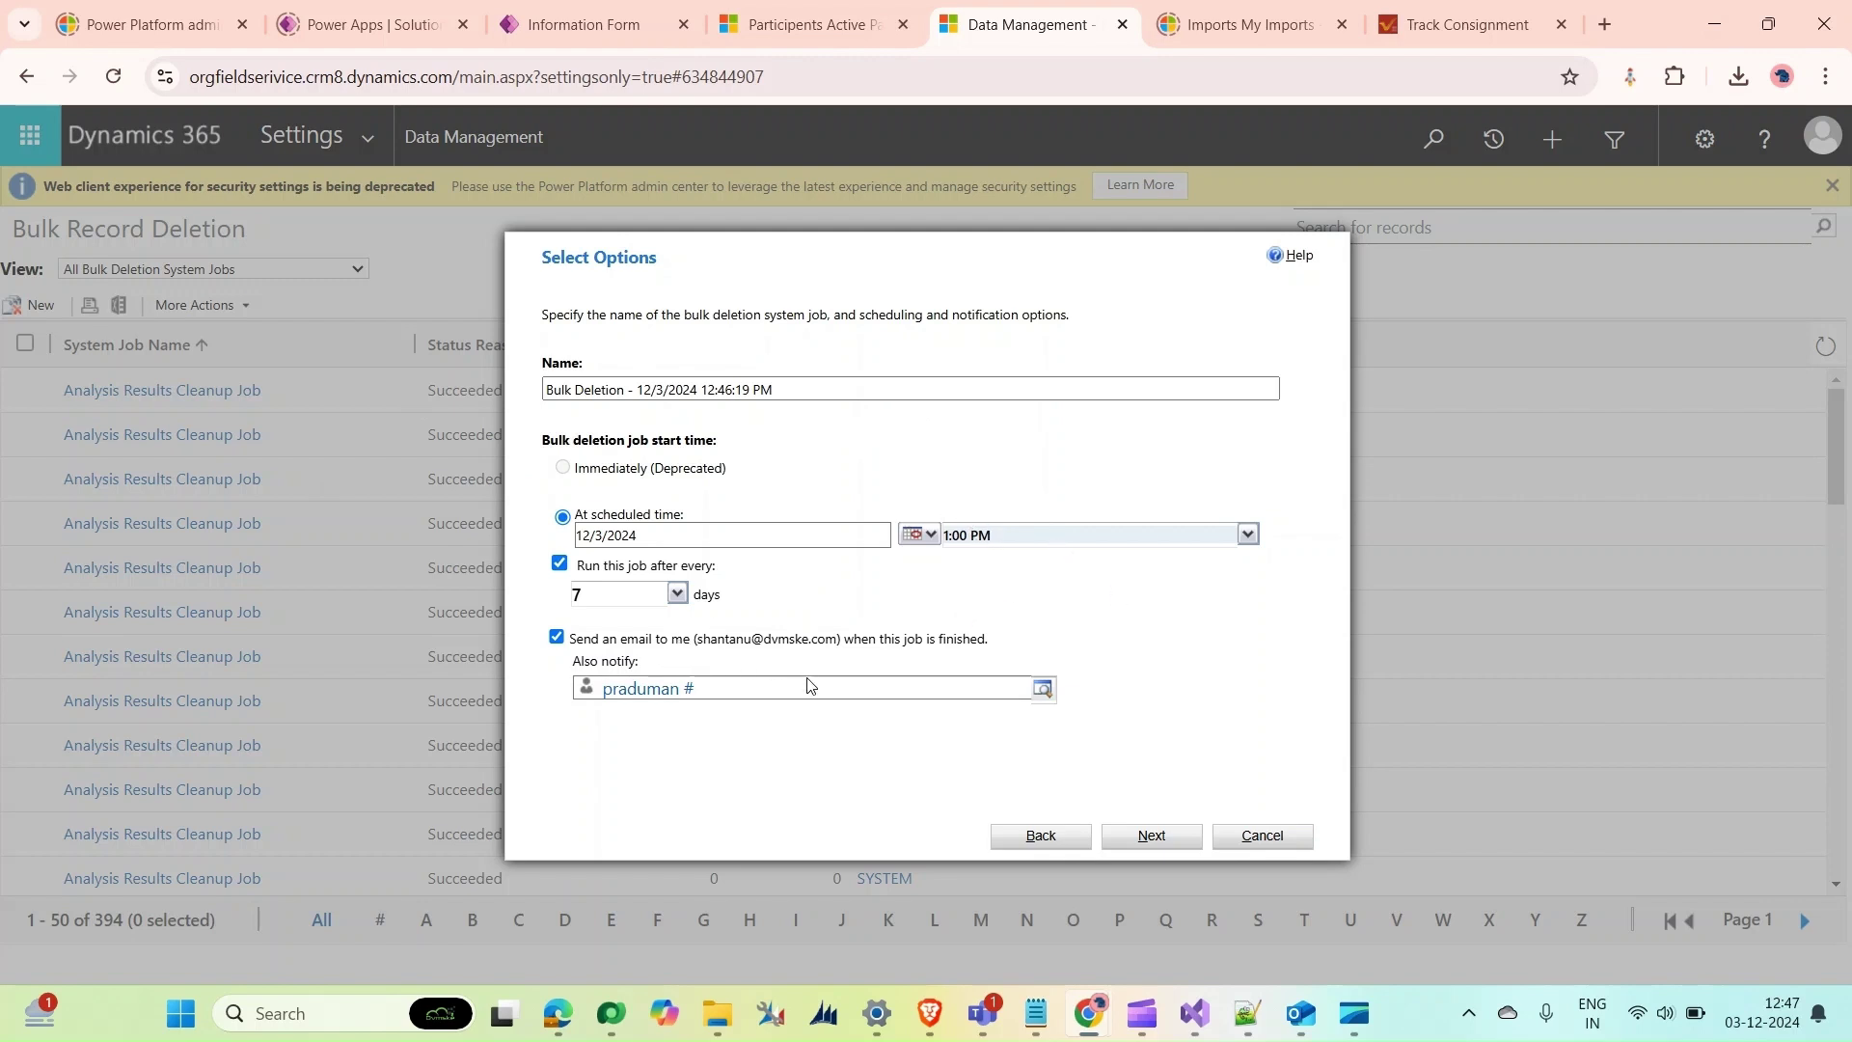
{"action": "left_click", "coordinate": [1145, 839]}
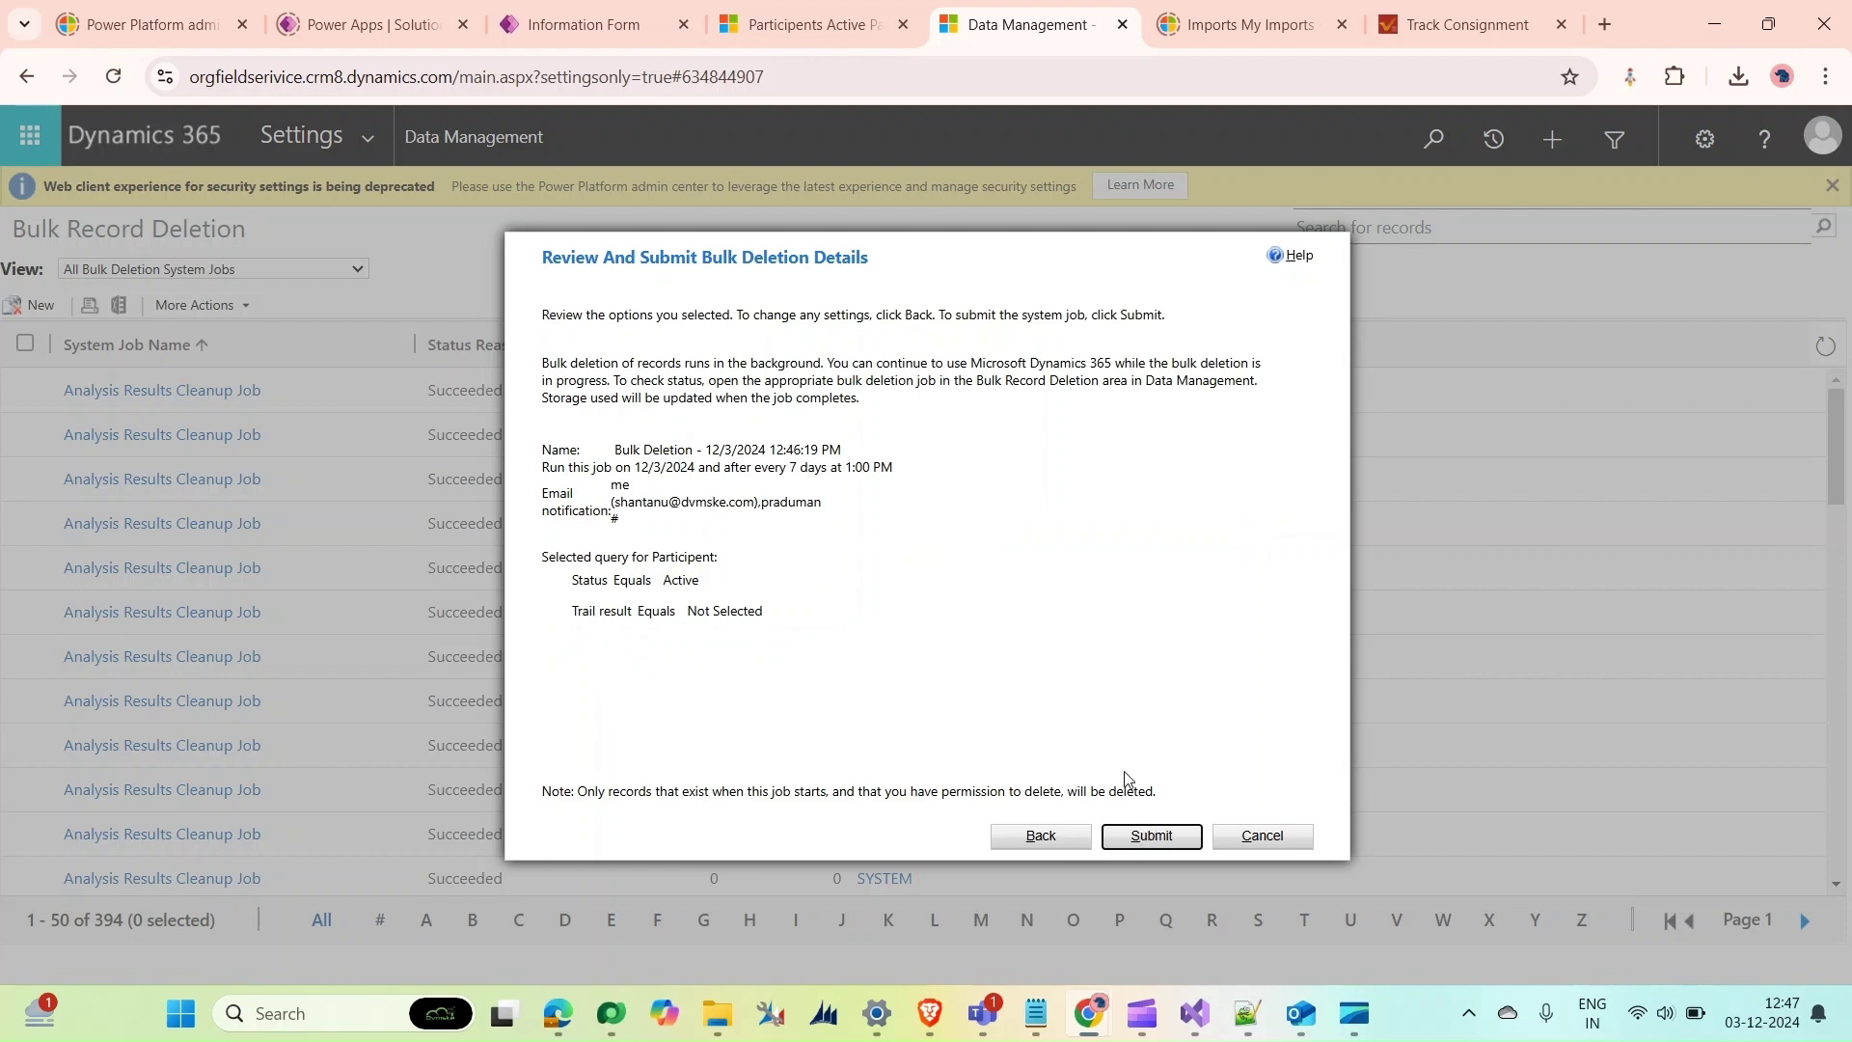
{"action": "left_click", "coordinate": [1152, 837]}
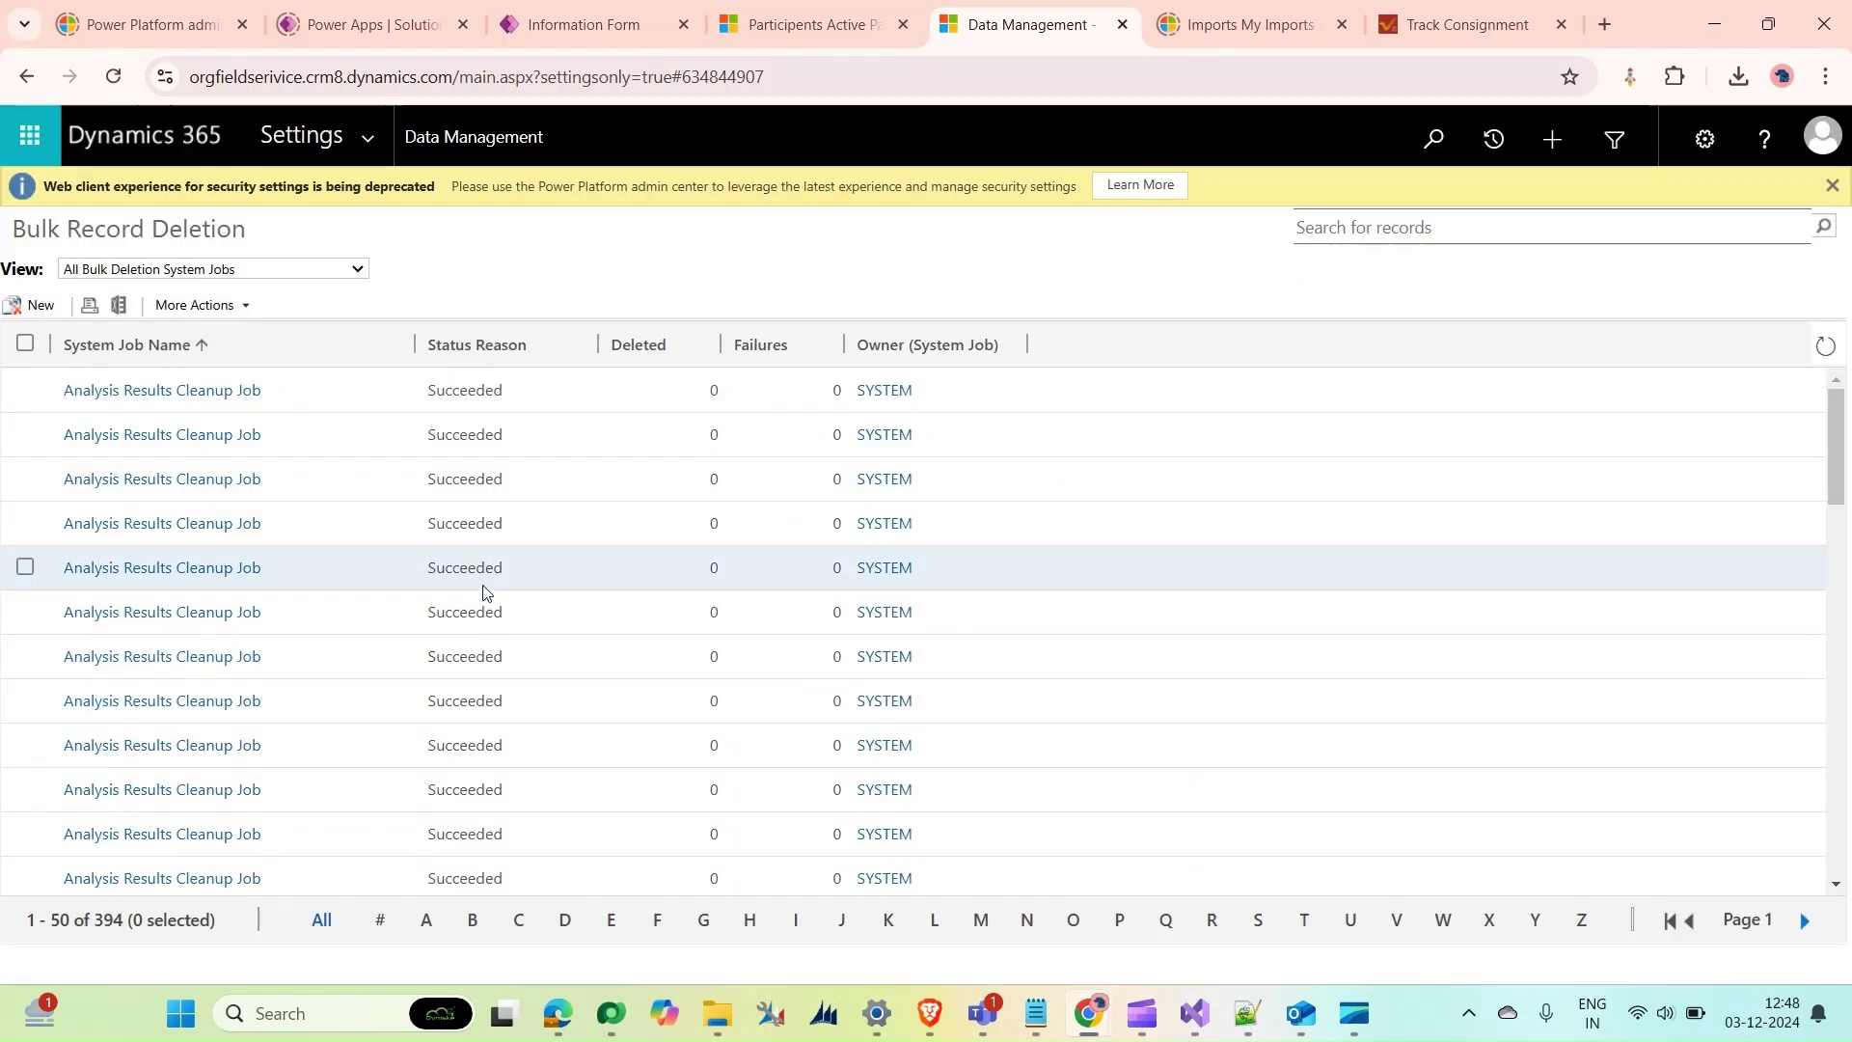
Scroll through the Bulk Record Deletion jobs grid to look over earlier job runs
{"action": "scroll", "coordinate": [483, 576], "scroll_direction": "down", "scroll_amount": 10}
{"action": "scroll", "coordinate": [483, 577], "scroll_direction": "down", "scroll_amount": 4}
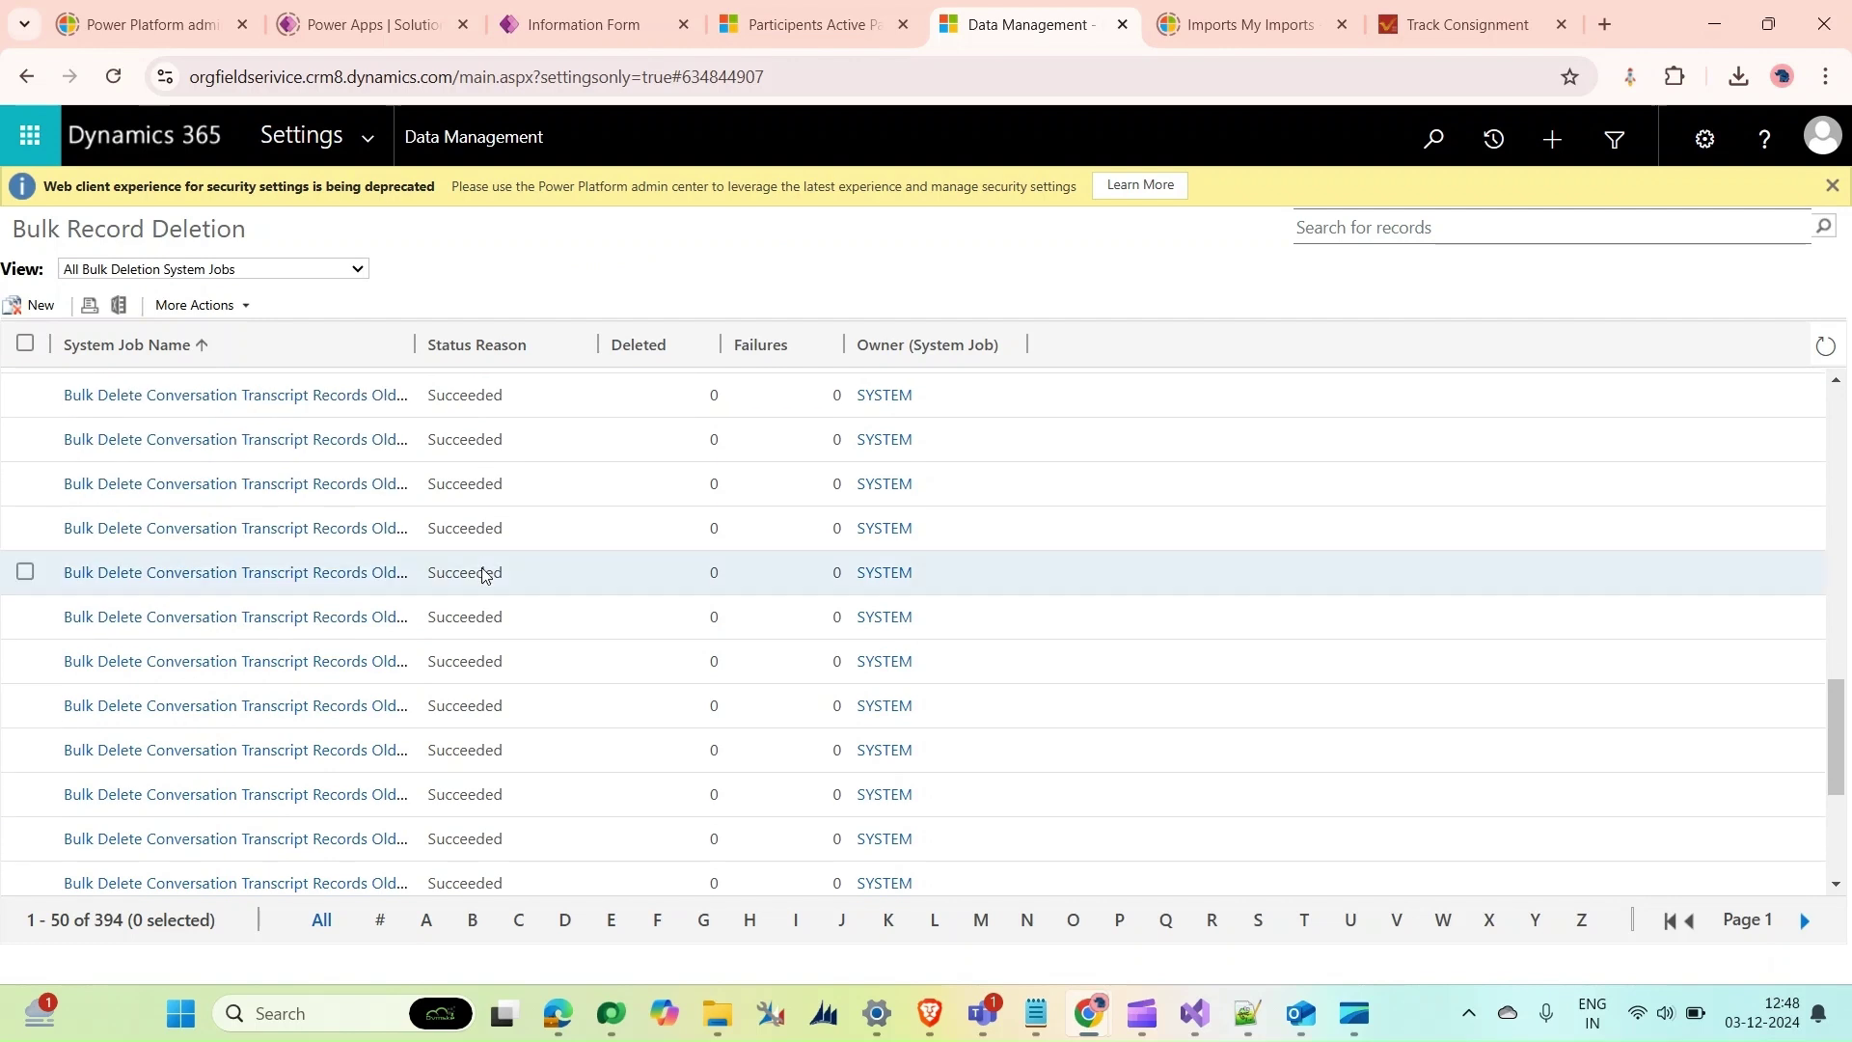
{"action": "scroll", "coordinate": [484, 575], "scroll_direction": "down", "scroll_amount": 4}
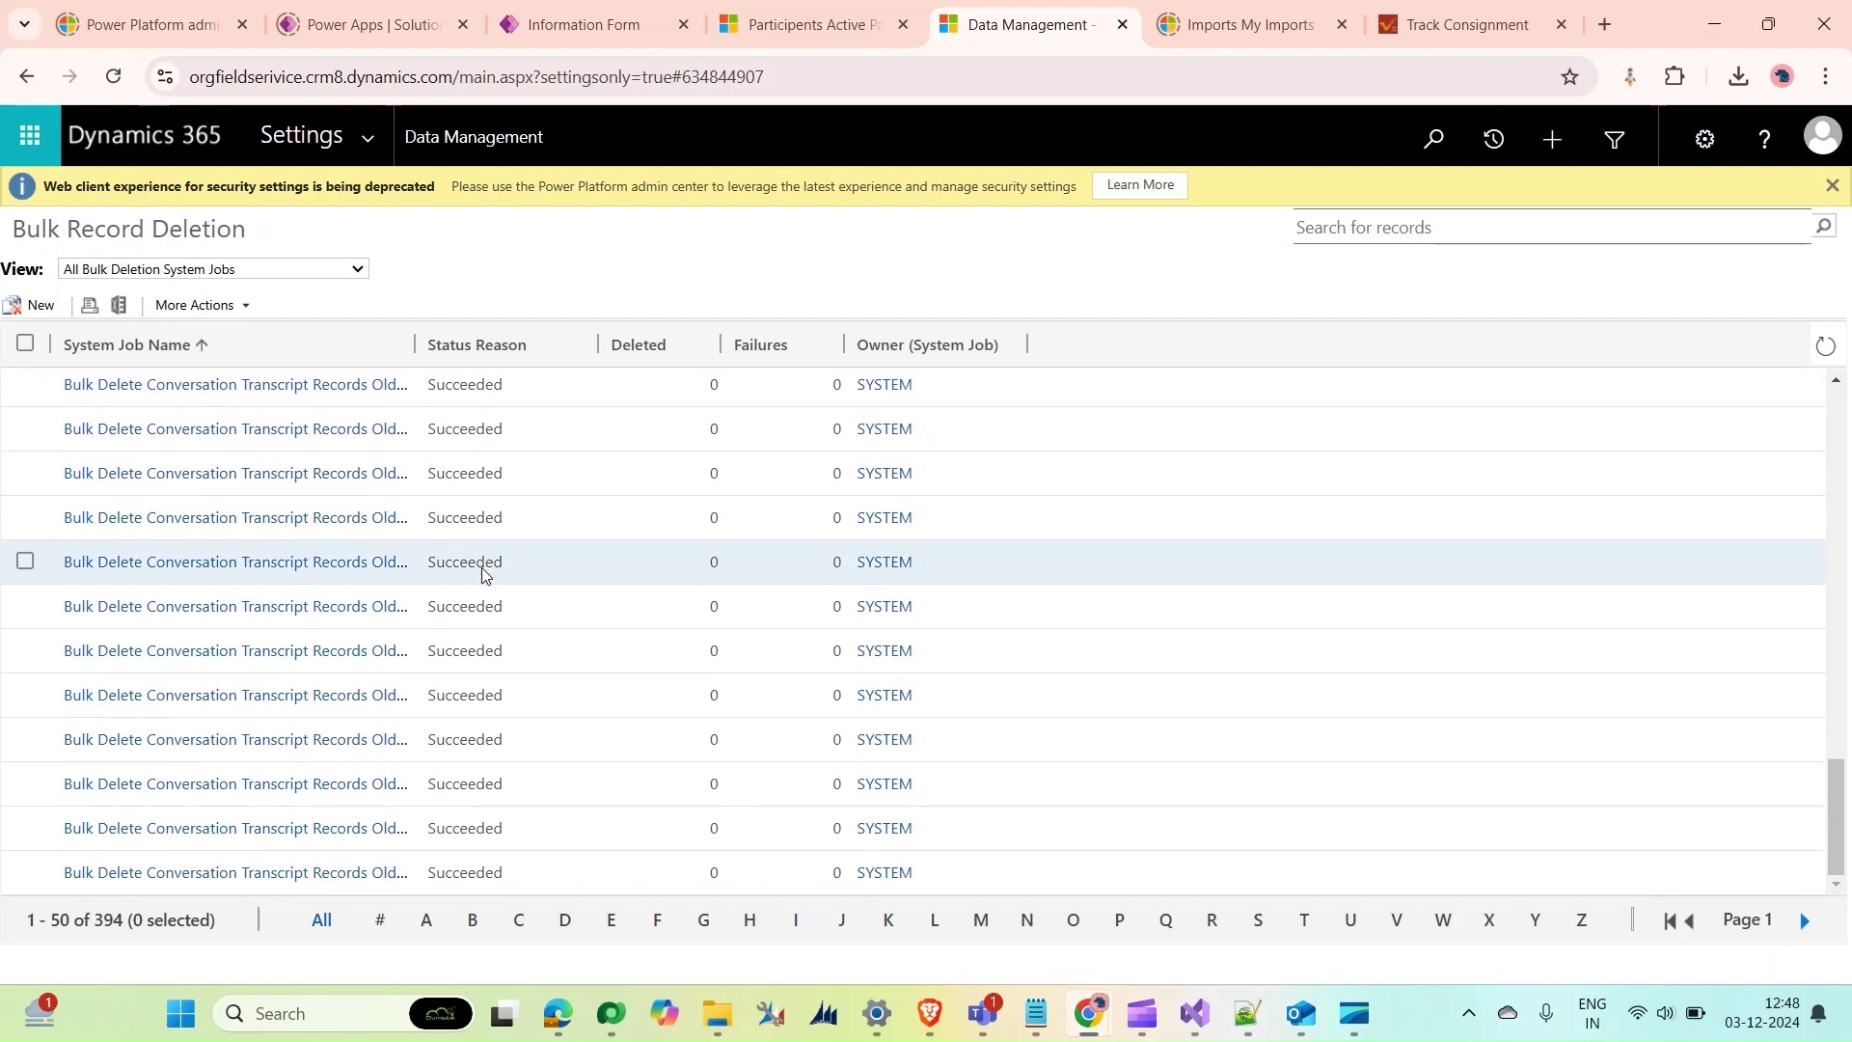
{"action": "scroll", "coordinate": [483, 575], "scroll_direction": "up", "scroll_amount": 5}
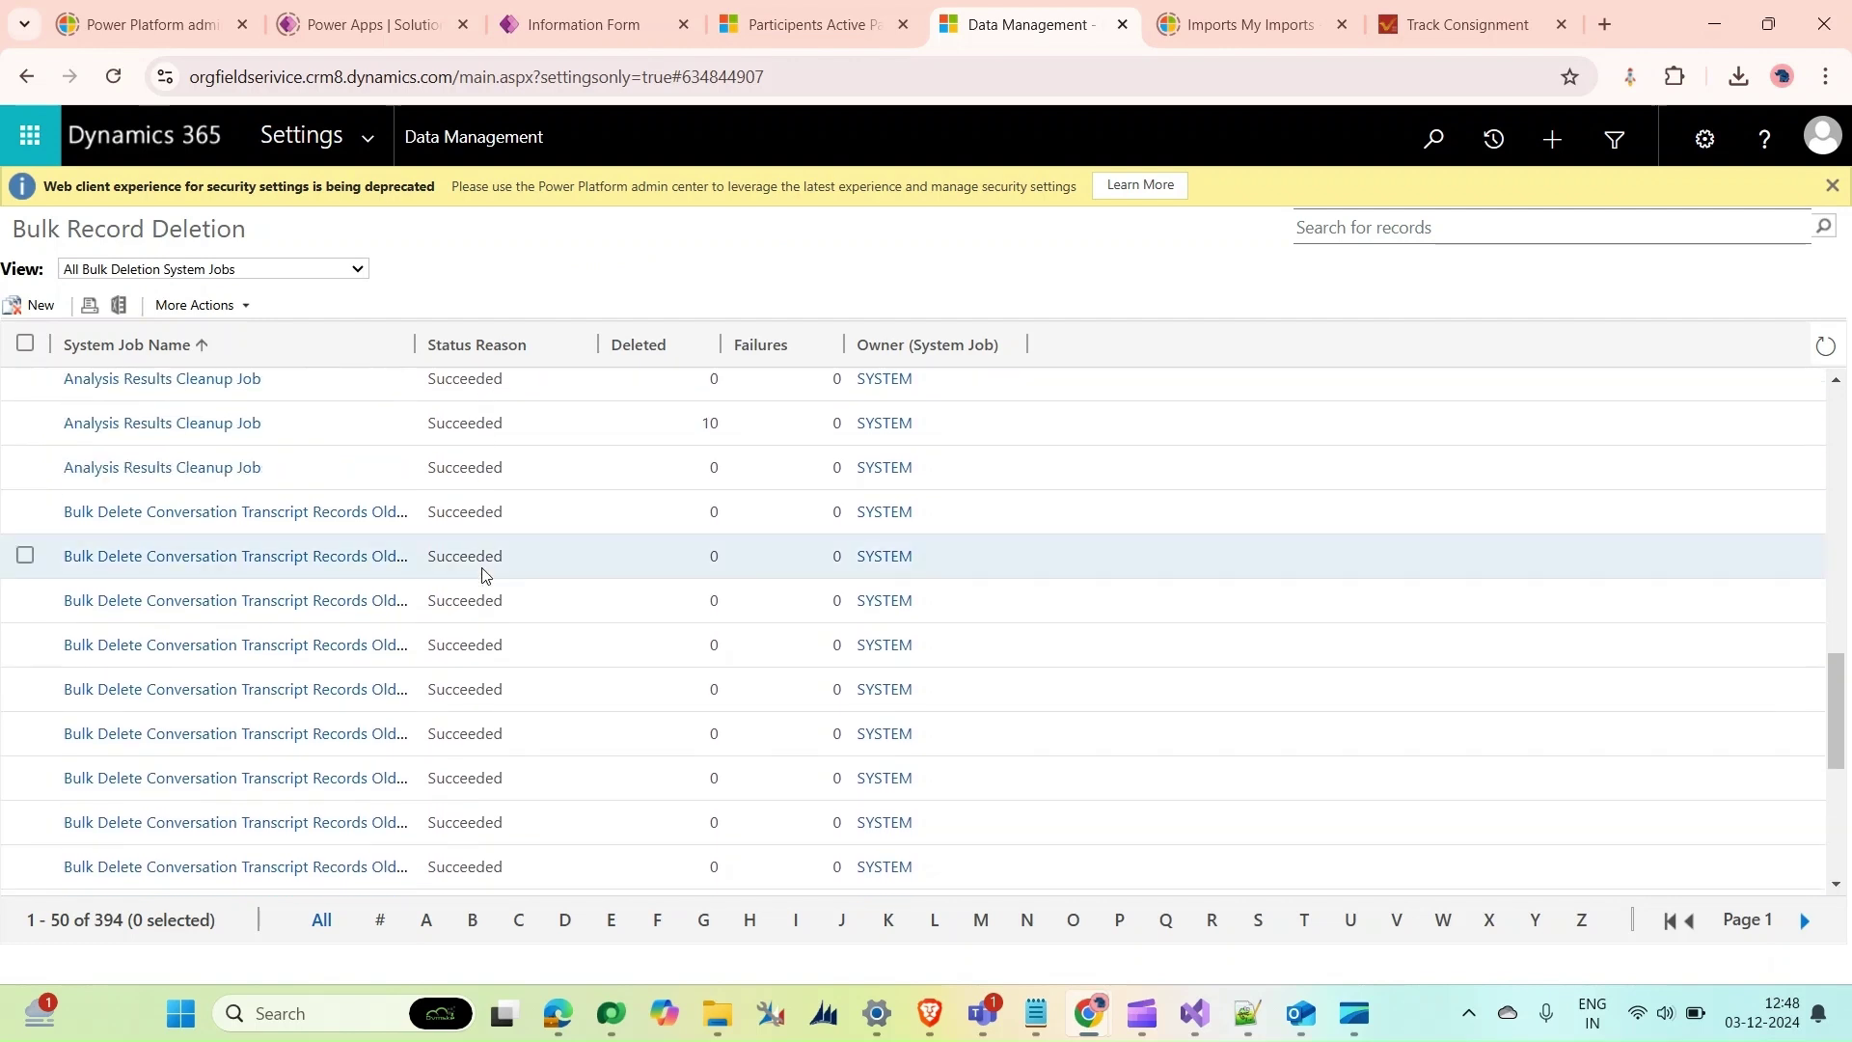
{"action": "scroll", "coordinate": [483, 575], "scroll_direction": "up", "scroll_amount": 6}
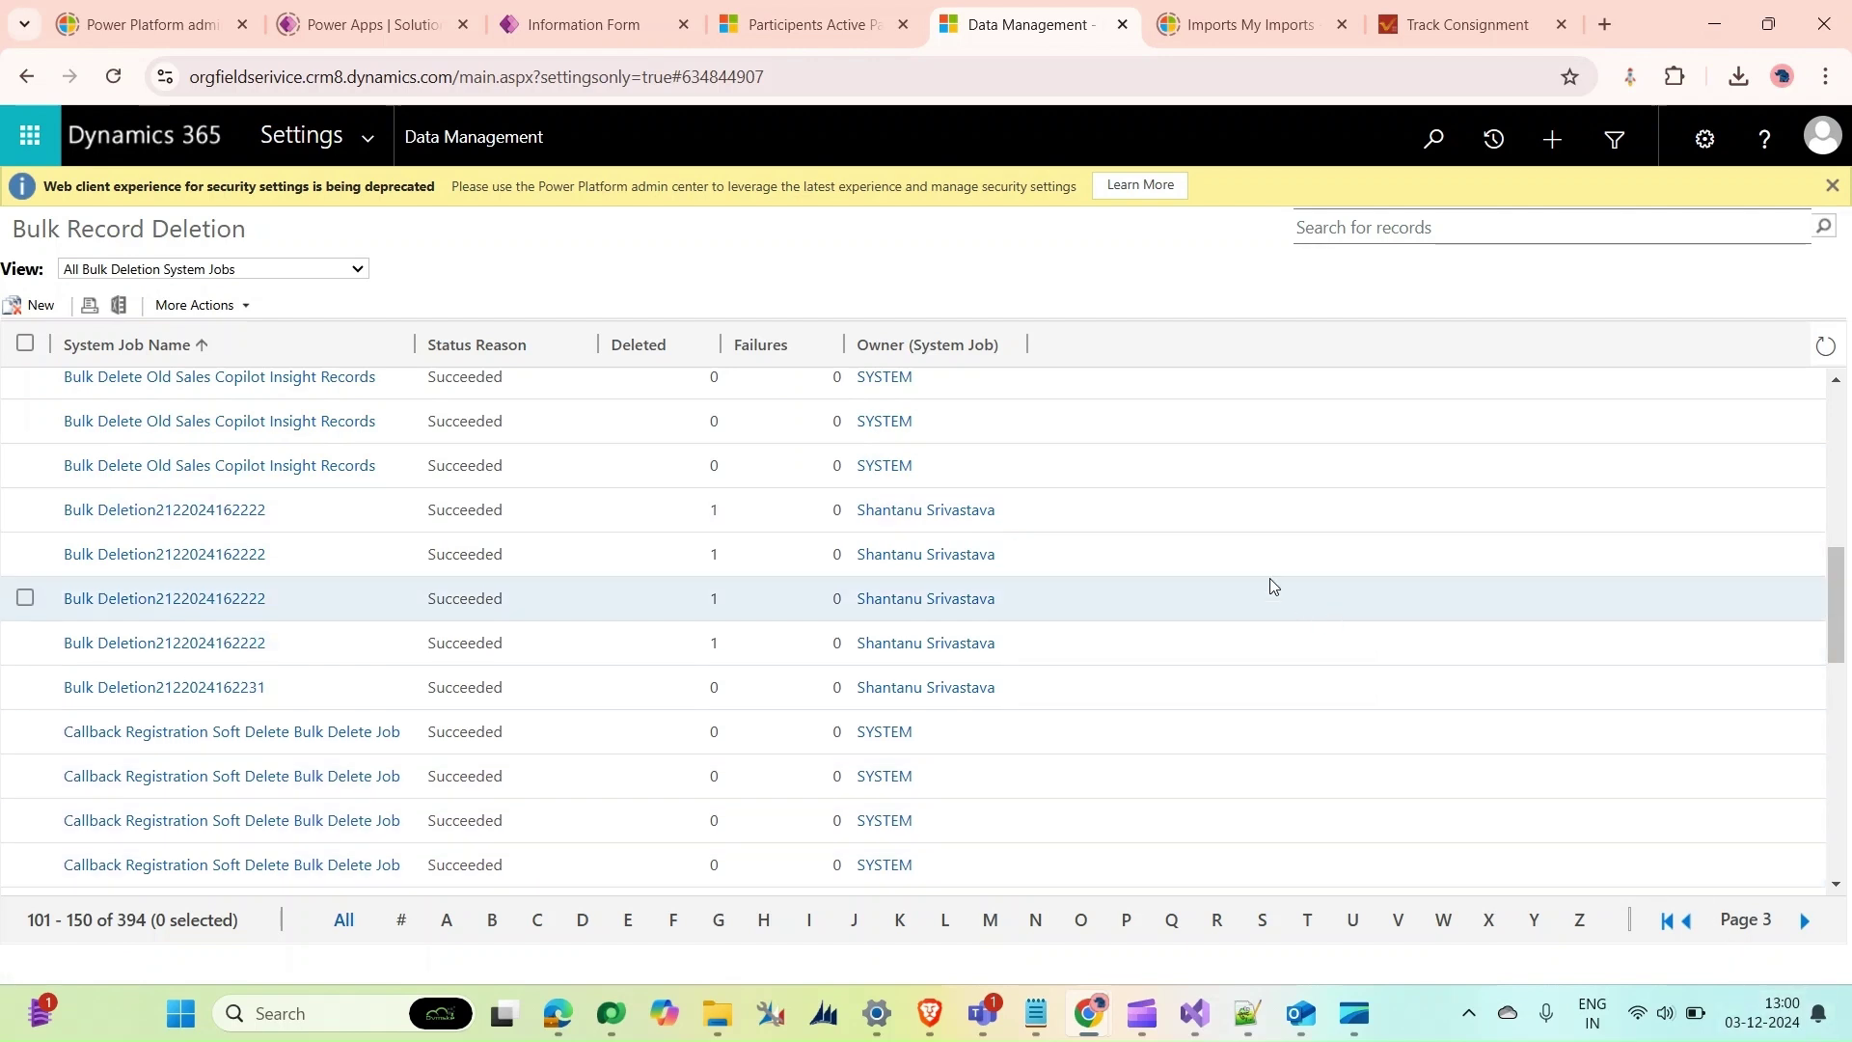
Refresh the jobs list and page to page 3 to find the new job with 18 records deleted
{"action": "left_click", "coordinate": [289, 345]}
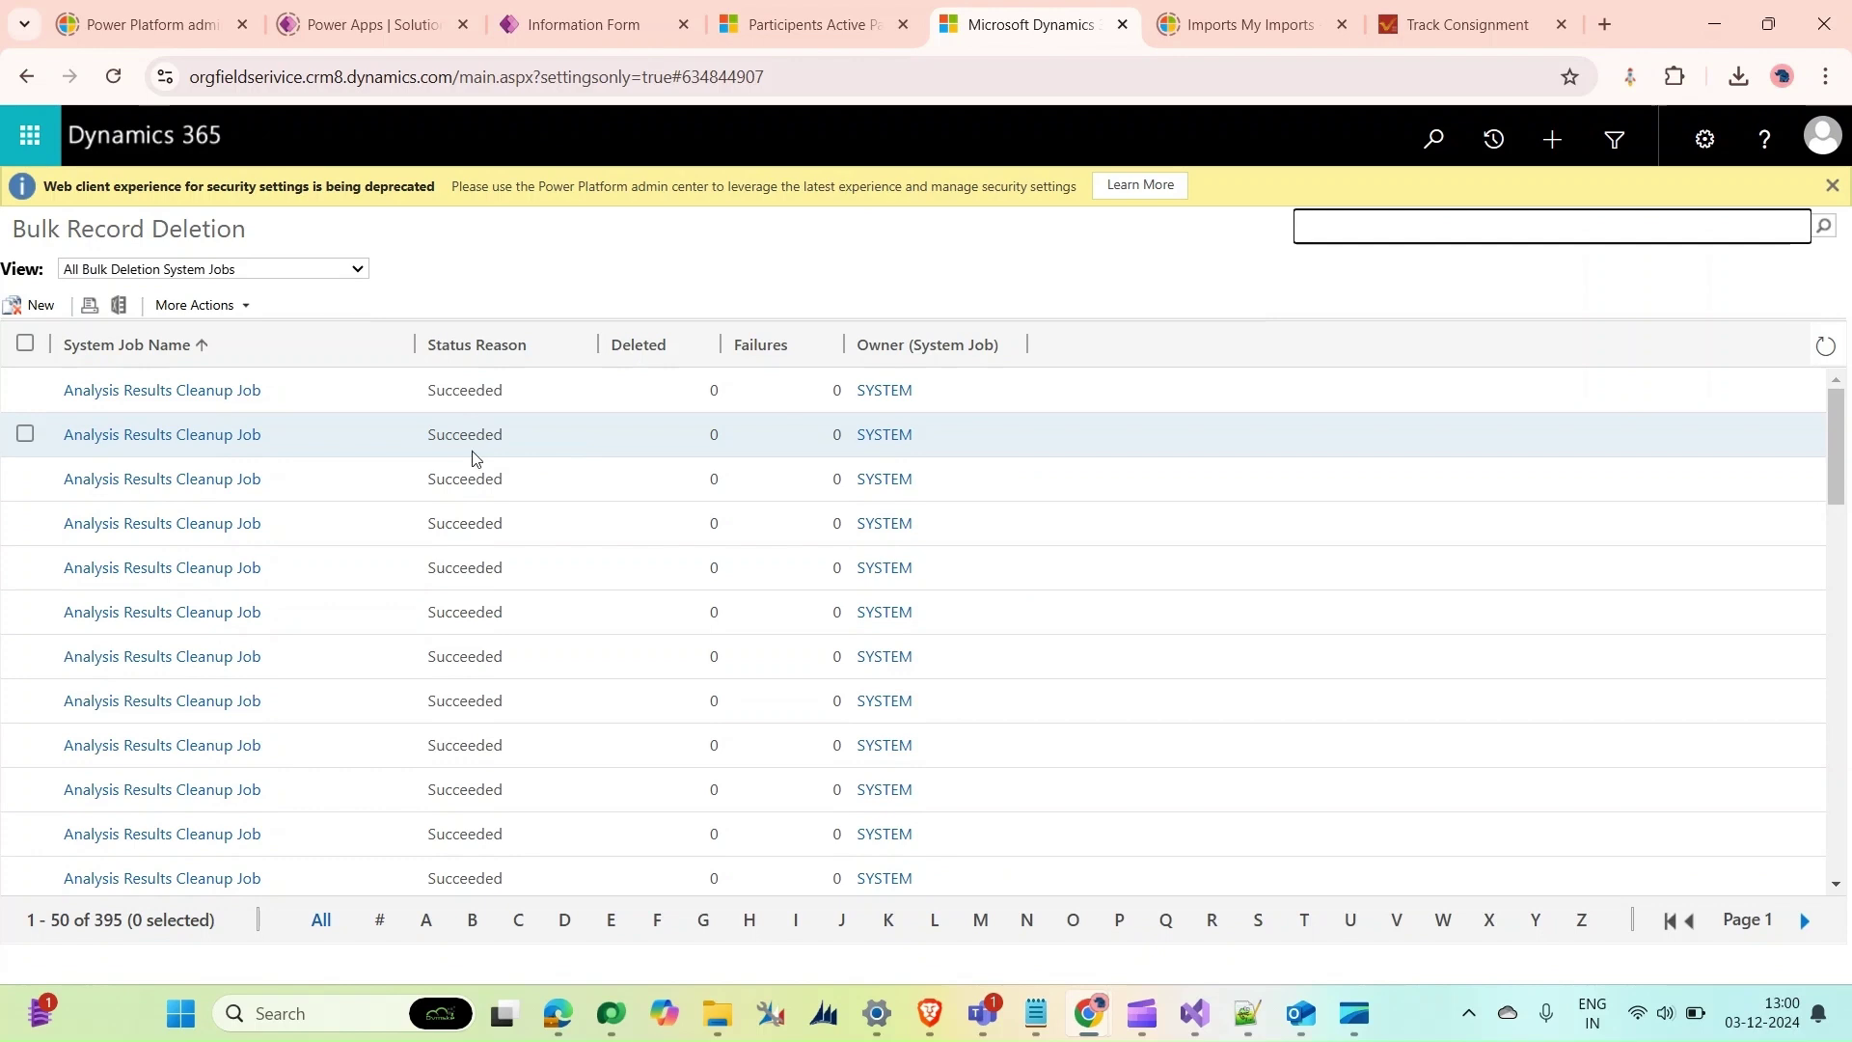
{"action": "left_click", "coordinate": [1802, 922]}
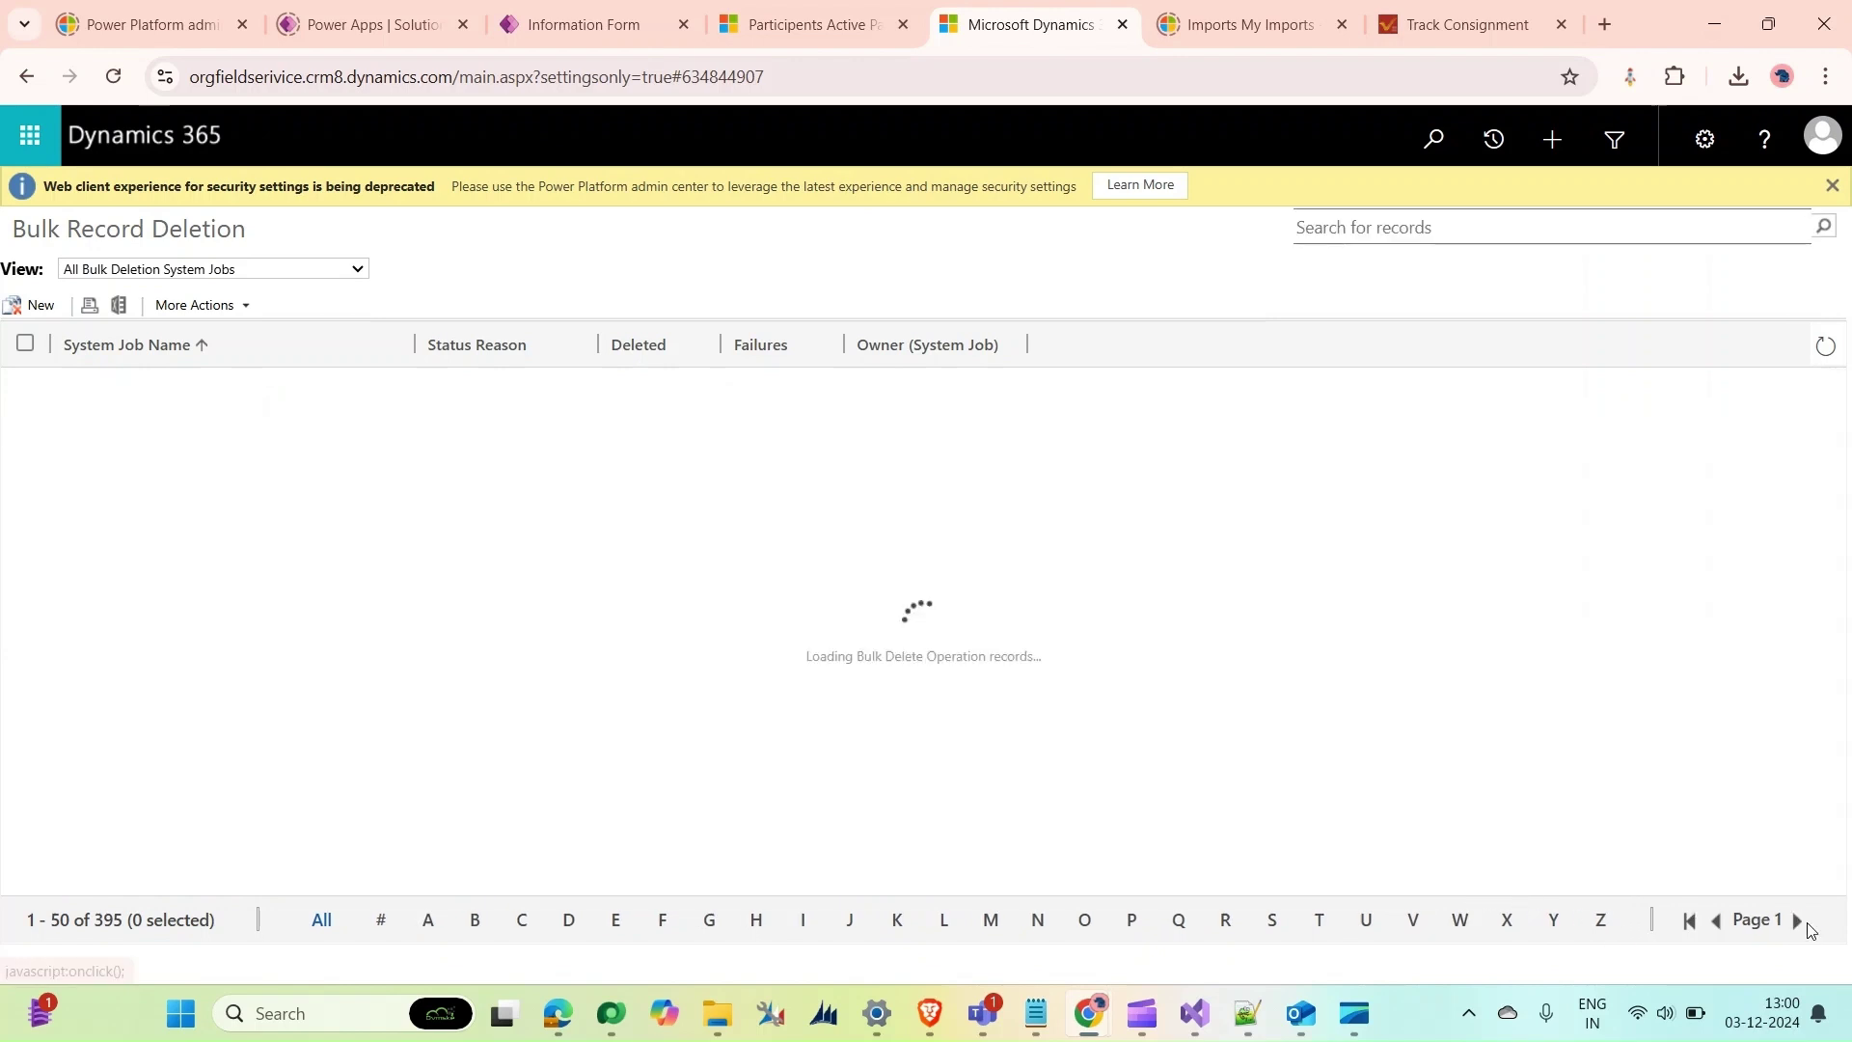
{"action": "left_click", "coordinate": [1802, 922]}
{"action": "scroll", "coordinate": [874, 646], "scroll_direction": "down", "scroll_amount": 7}
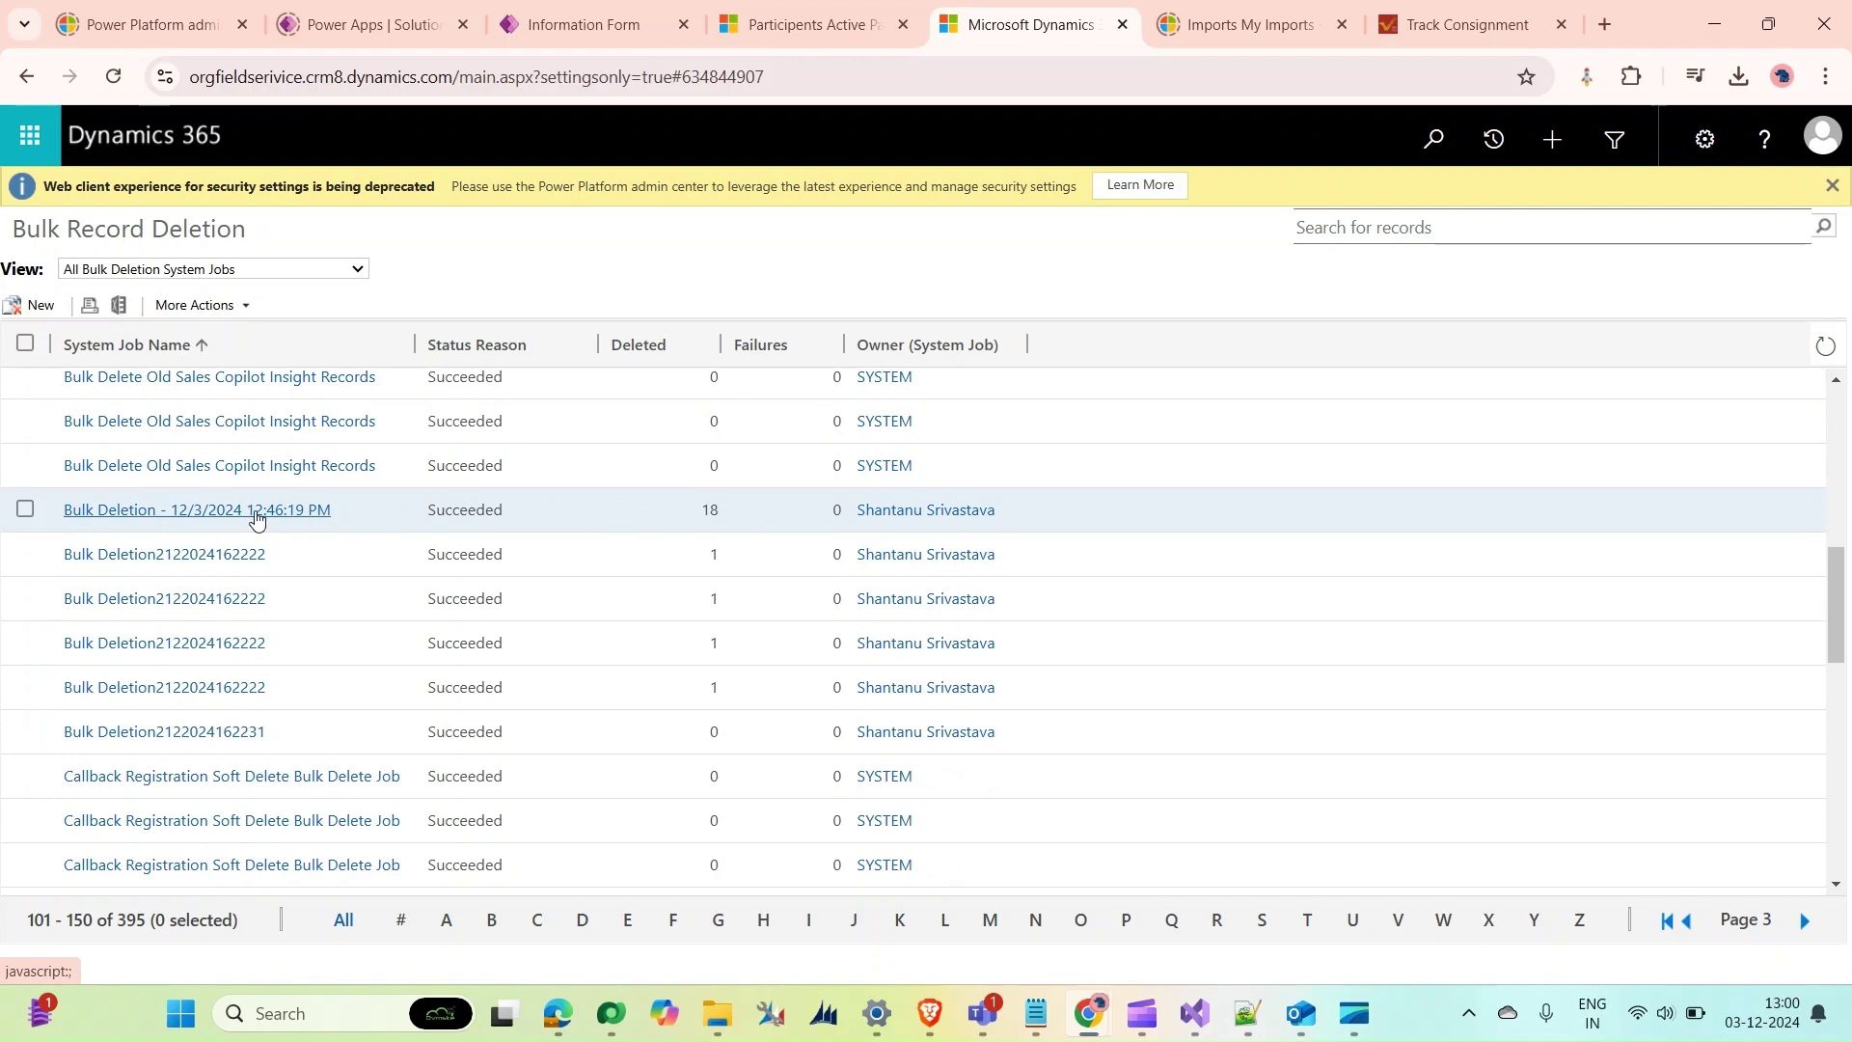
{"action": "scroll", "coordinate": [514, 518], "scroll_direction": "up", "scroll_amount": 2}
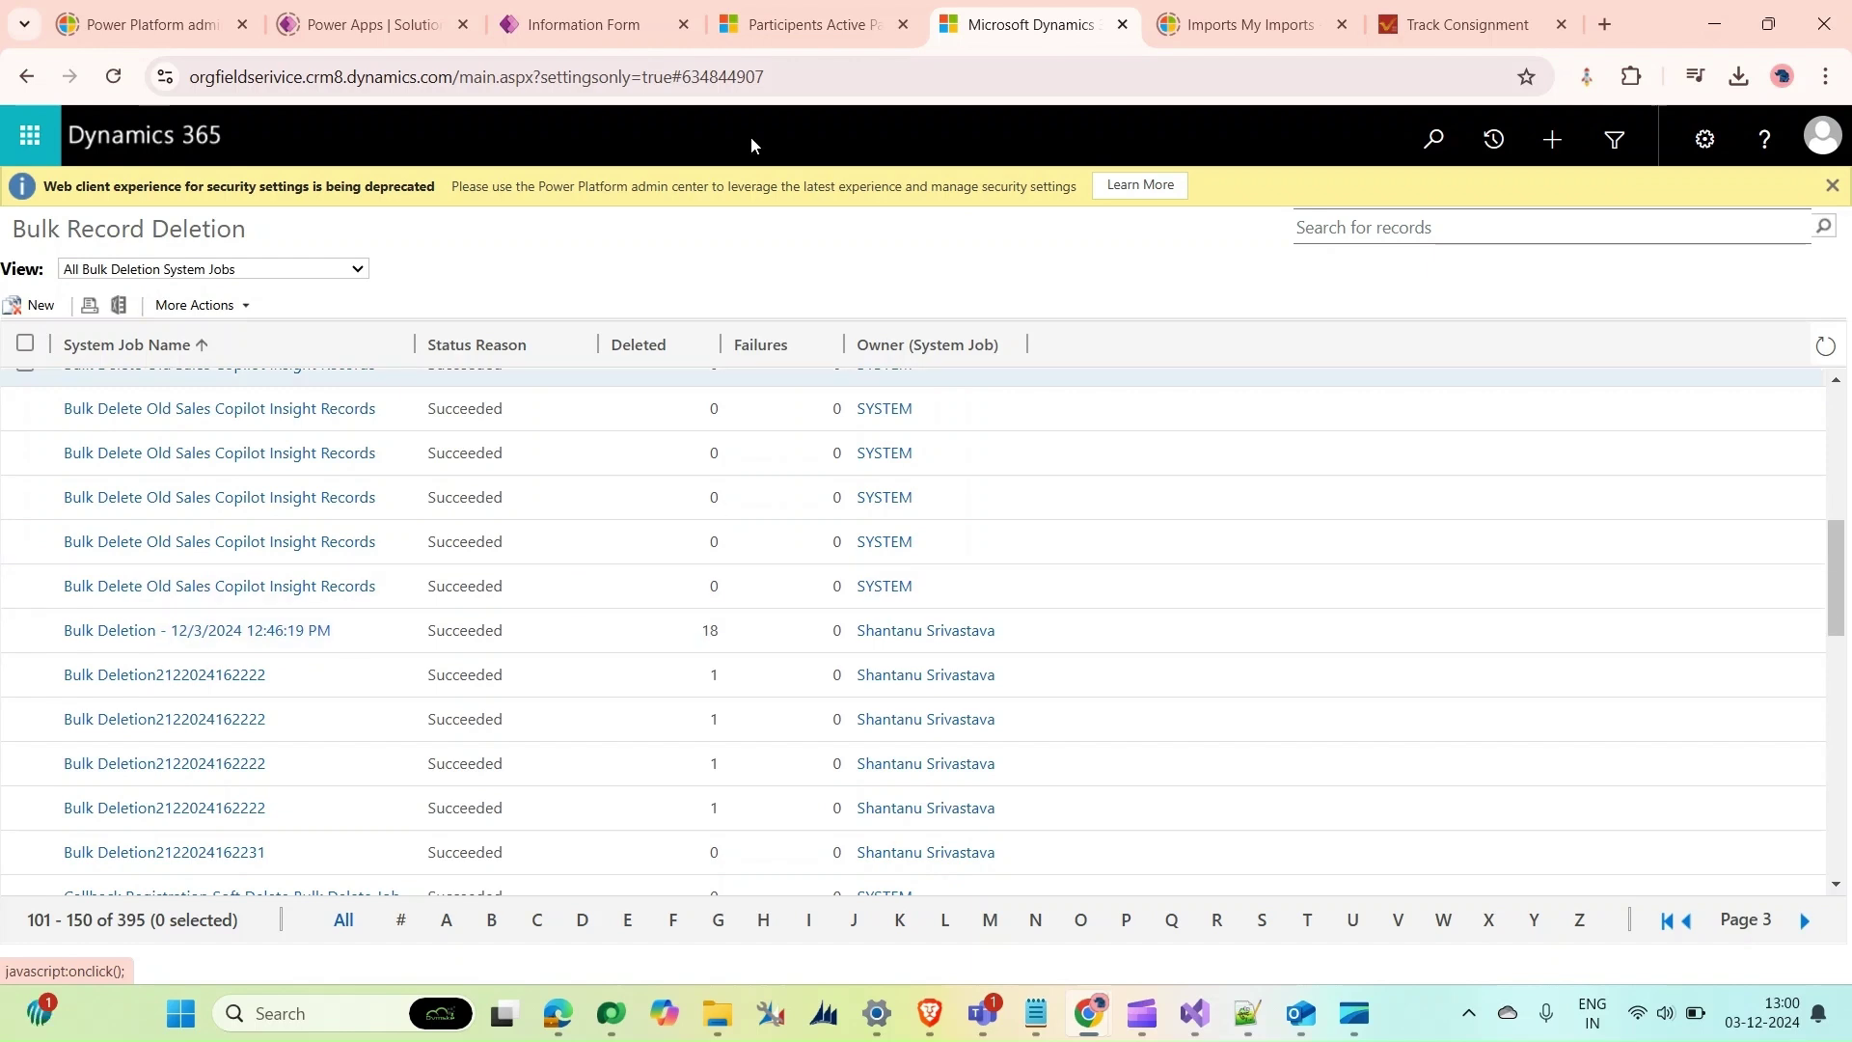
Refresh Active Participants and clear the Trail result filter, showing 21 Selected participants remain
{"action": "left_click", "coordinate": [787, 22]}
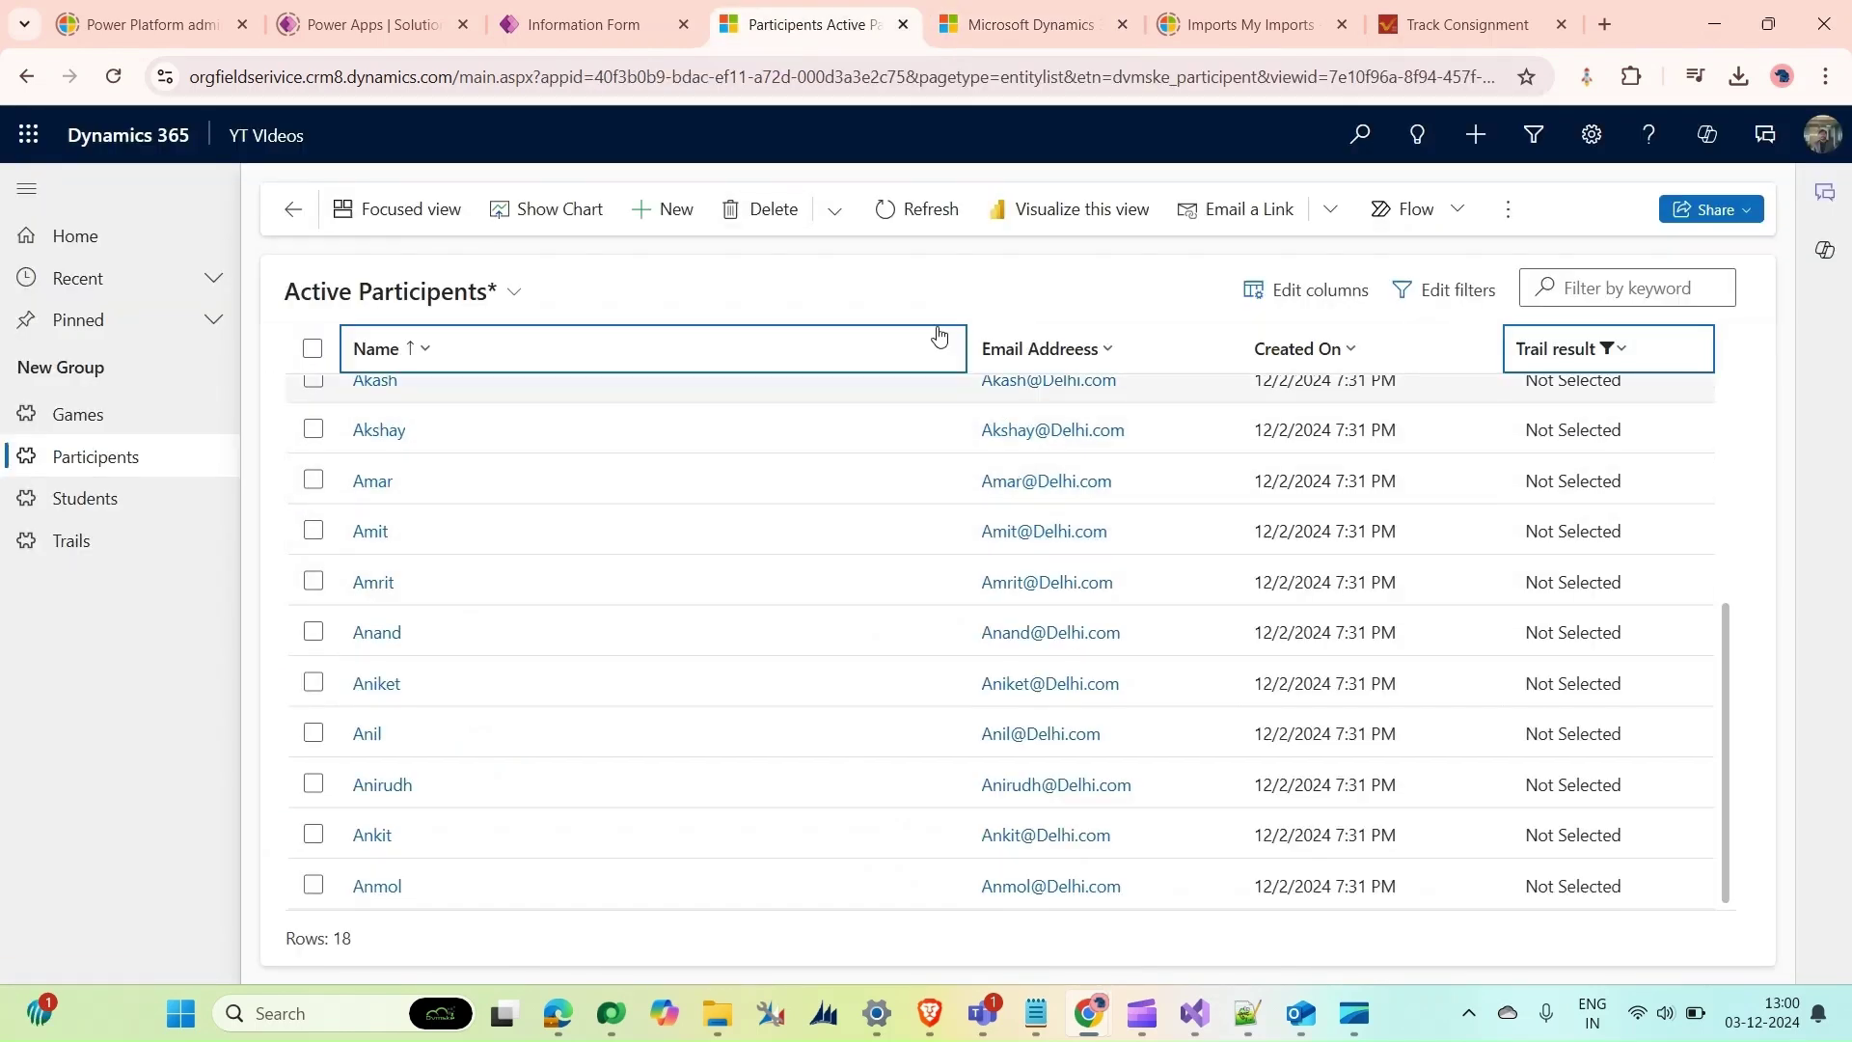
{"action": "left_click", "coordinate": [903, 214]}
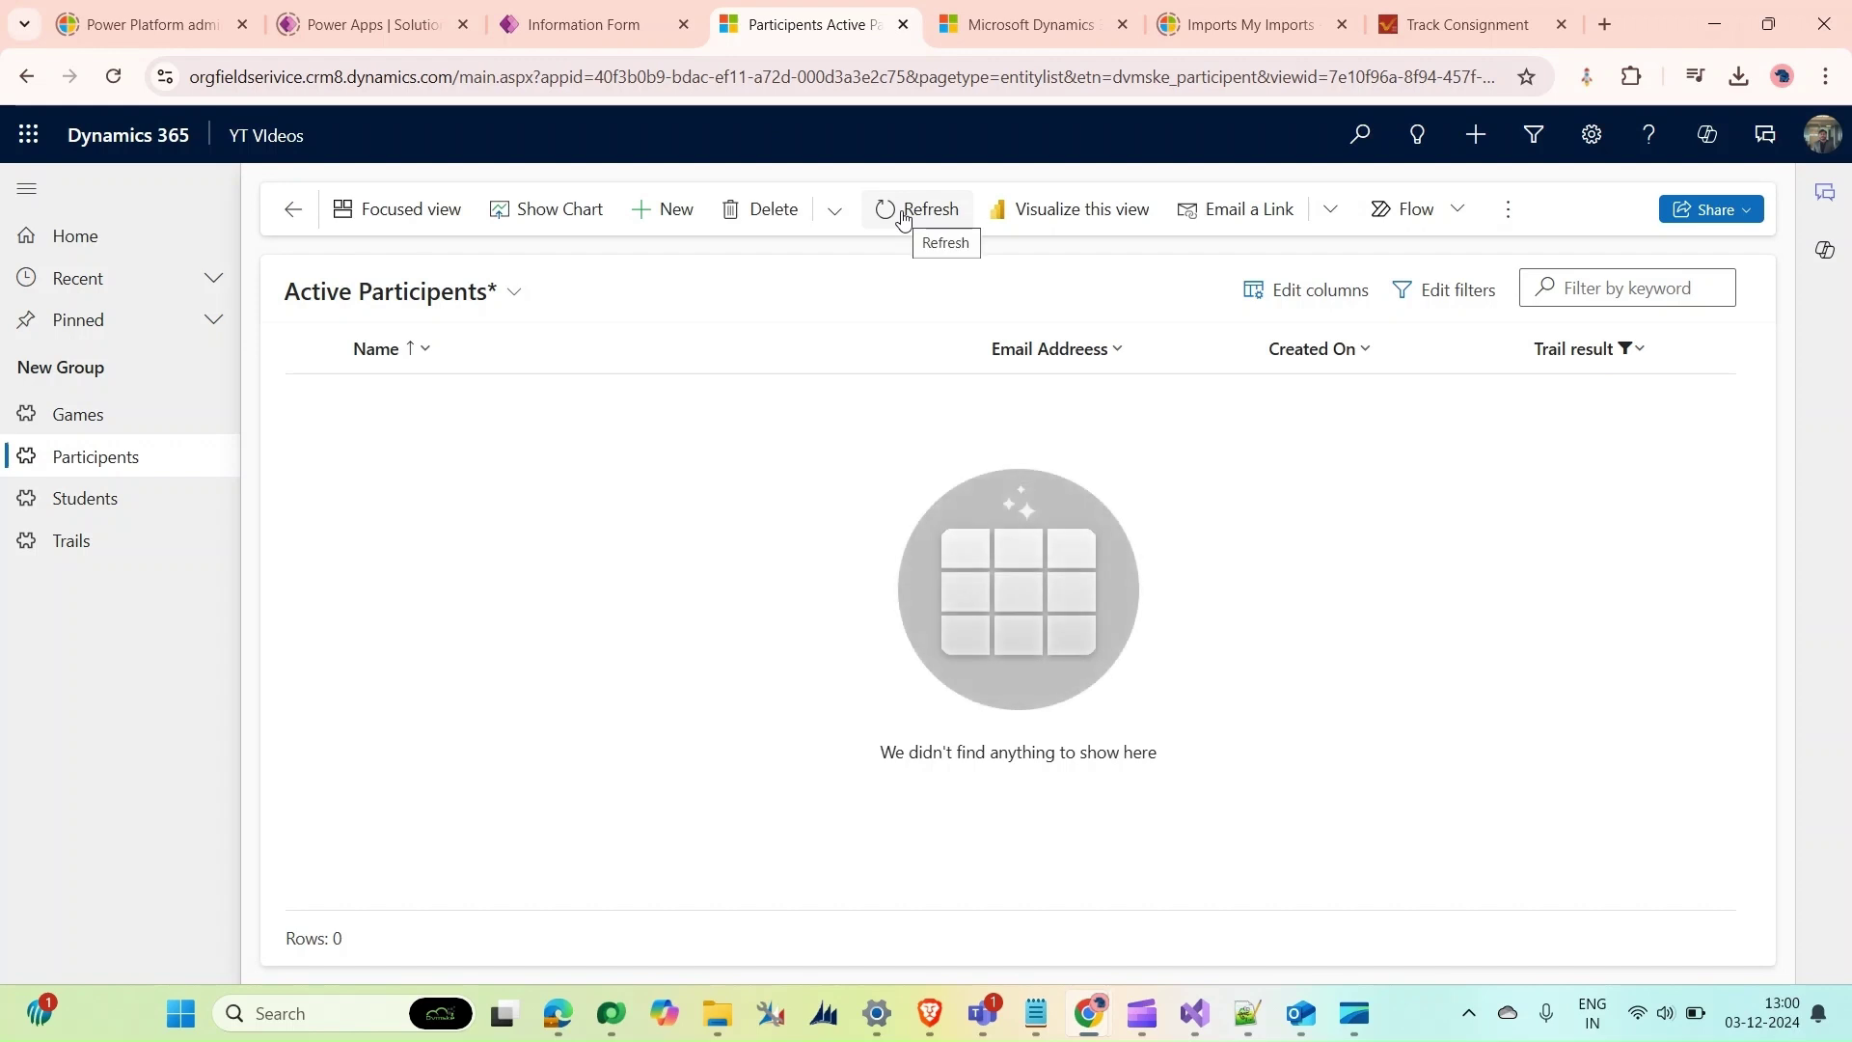
{"action": "left_click", "coordinate": [1580, 348]}
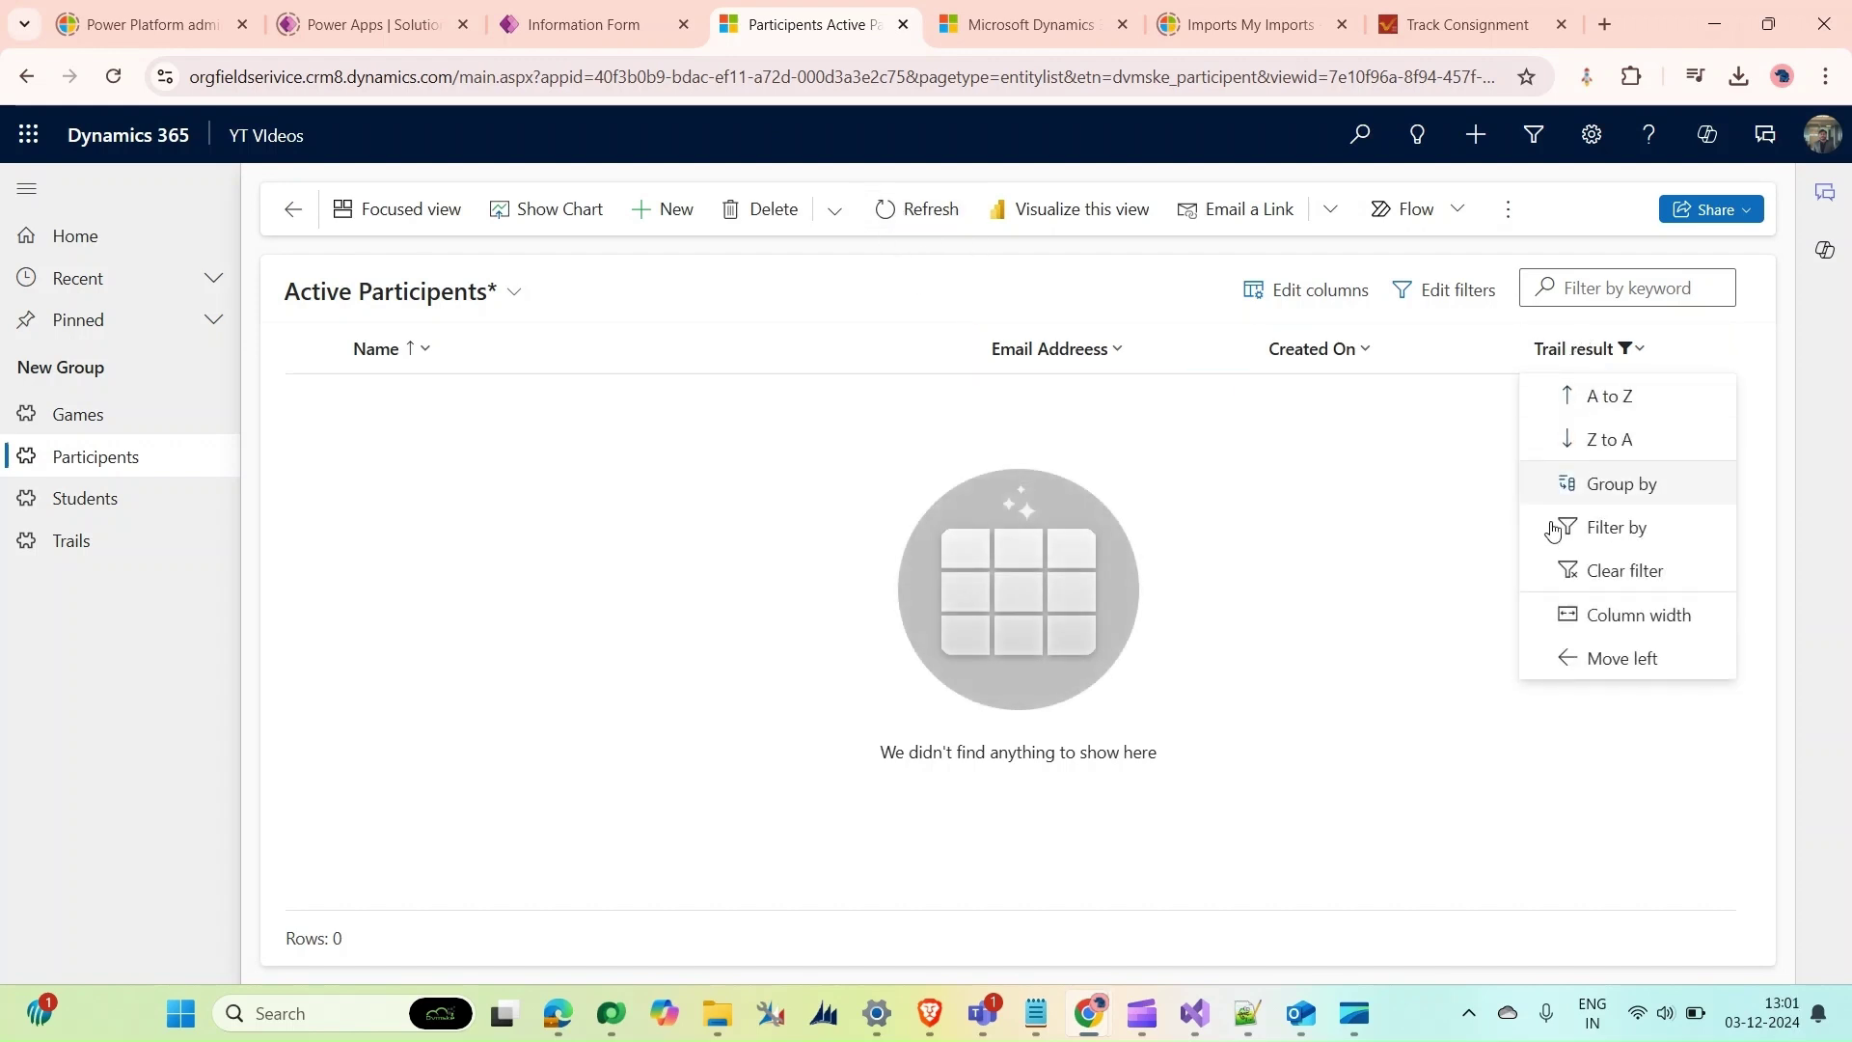
{"action": "left_click", "coordinate": [1587, 570]}
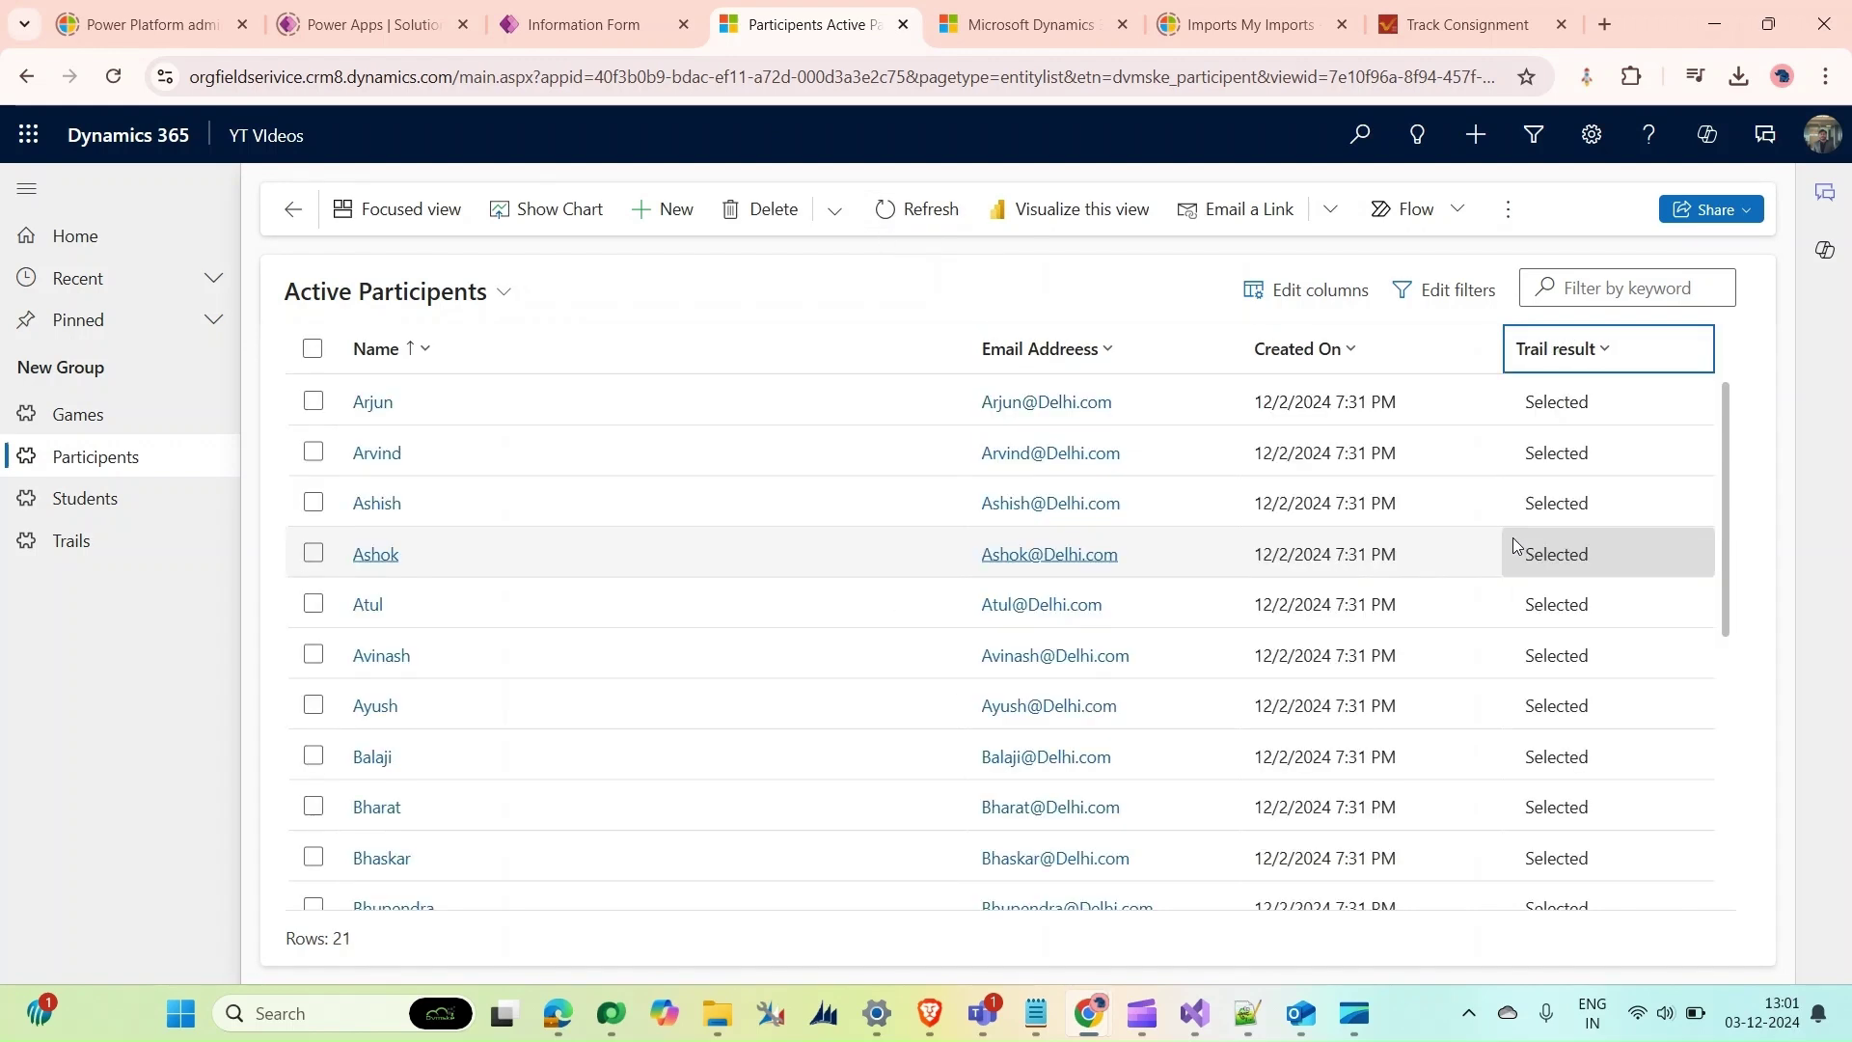
{"action": "scroll", "coordinate": [1575, 460], "scroll_direction": "down", "scroll_amount": 5}
{"action": "scroll", "coordinate": [1575, 459], "scroll_direction": "up", "scroll_amount": 5}
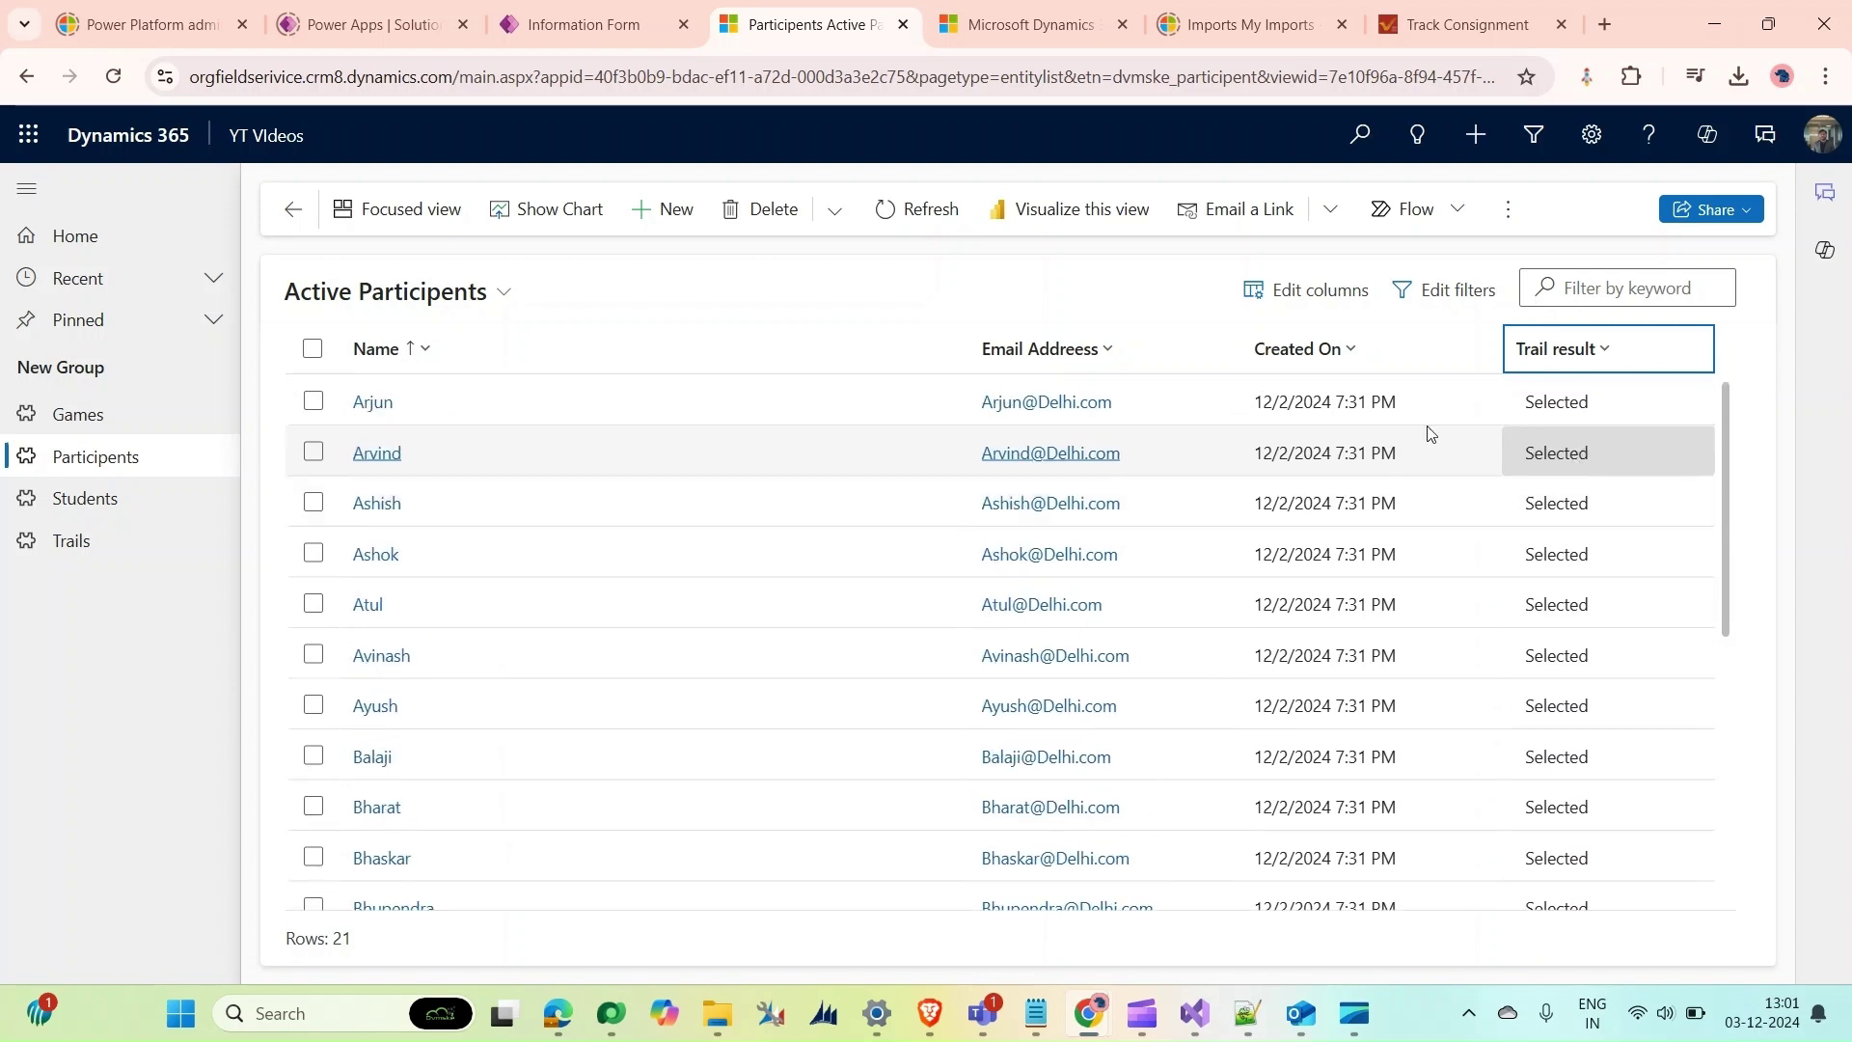